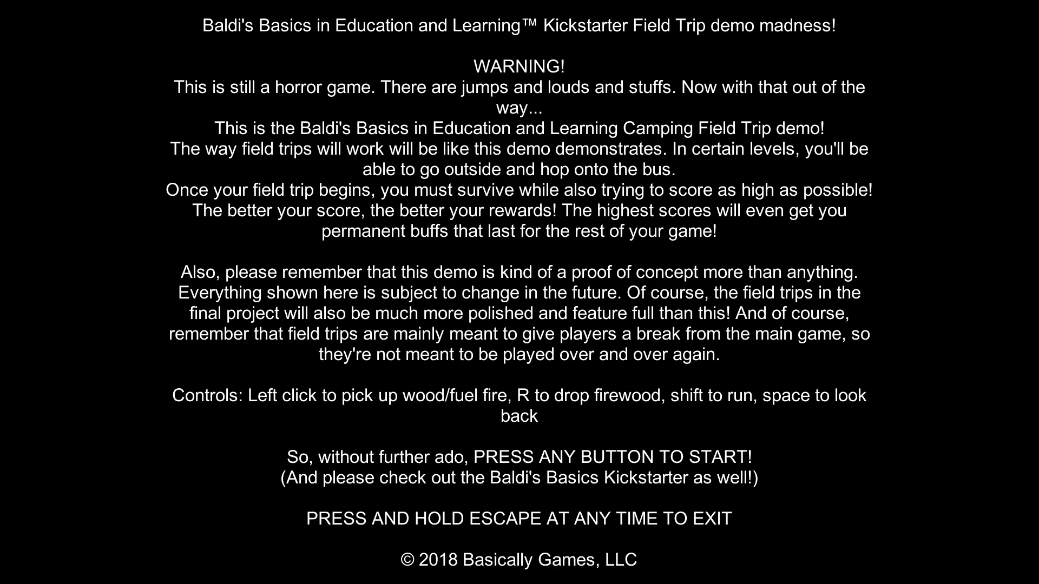
- Dismiss the intro and warning screen to begin play in the school hallway
key(space)
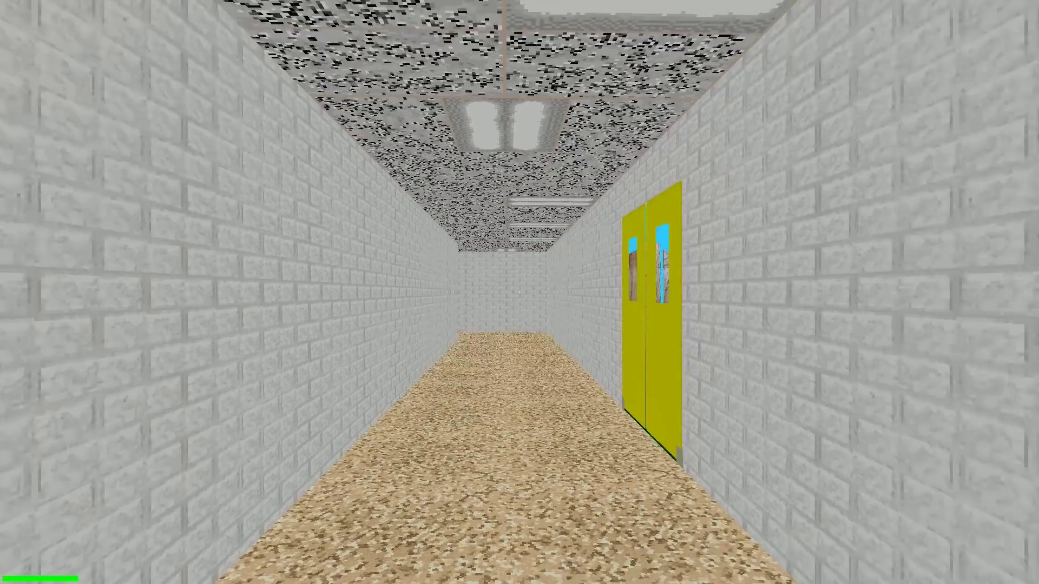
- Walk the school hallway to its end and through the yellow double doors
key(w)
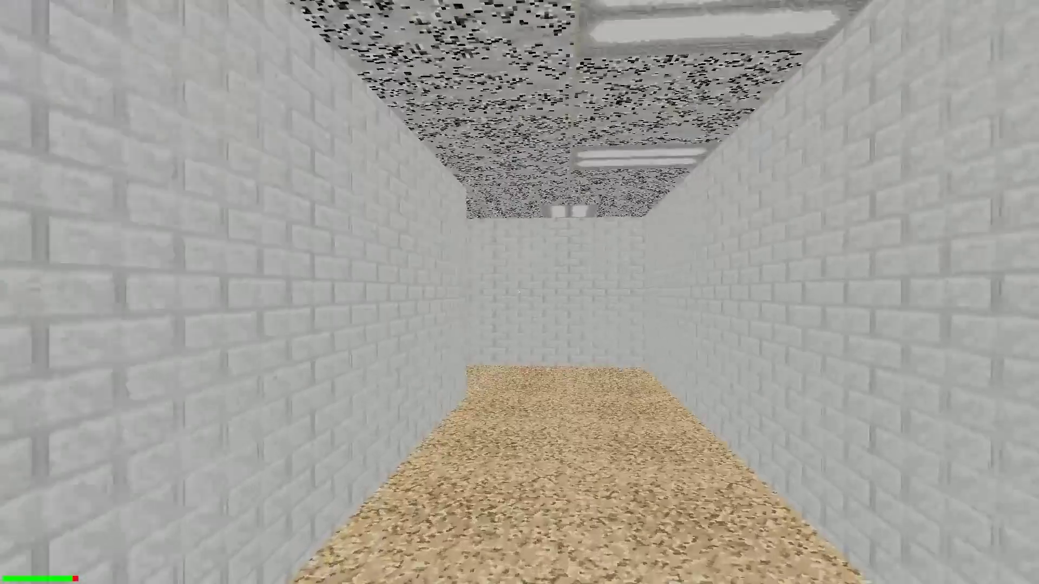
key(w)
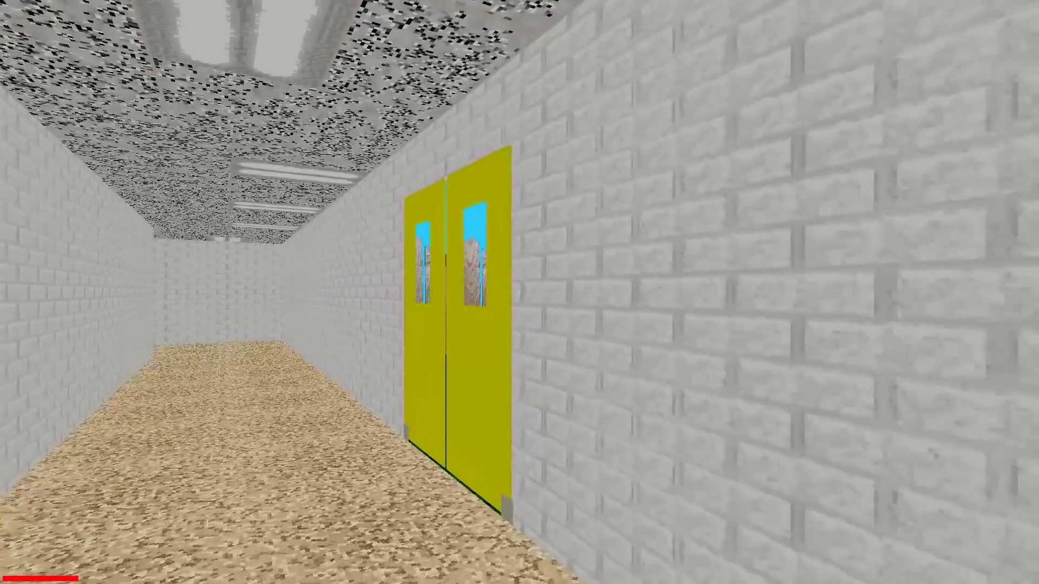
key(w)
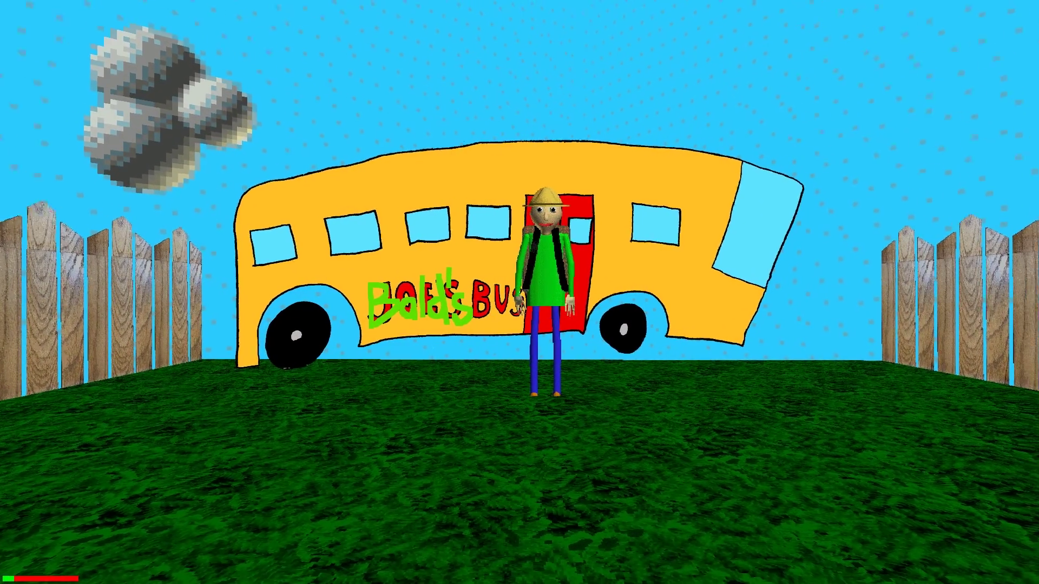
- Walk up to Baldi beside his bus to begin the night-time campfire trip
key(w)
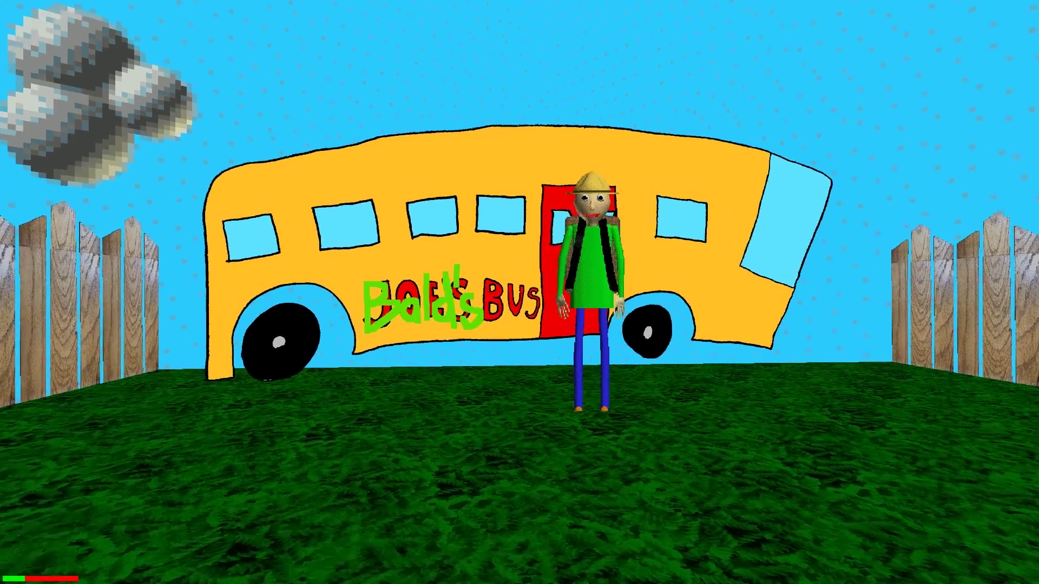
key(w)
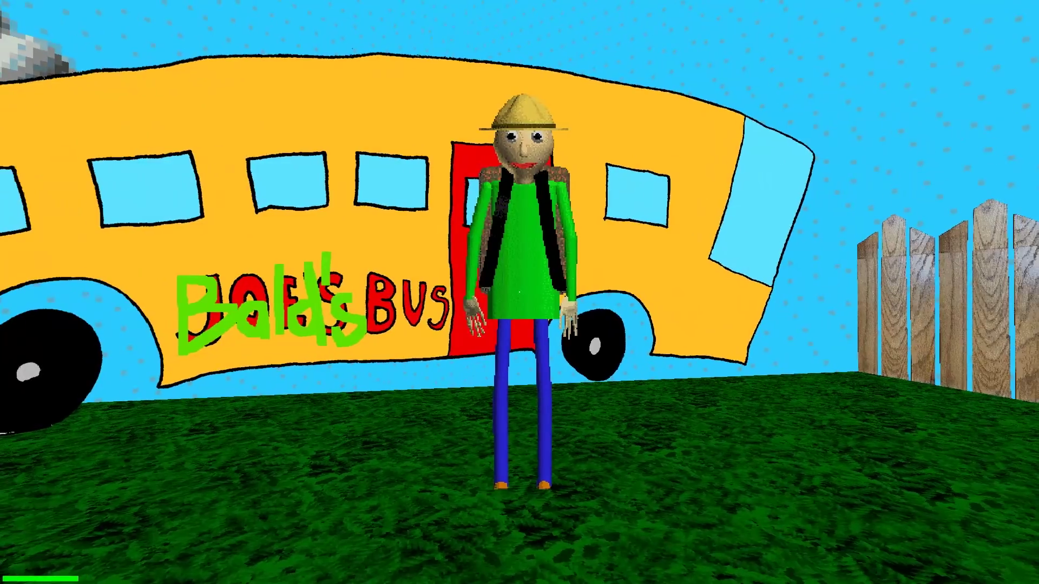
key(w)
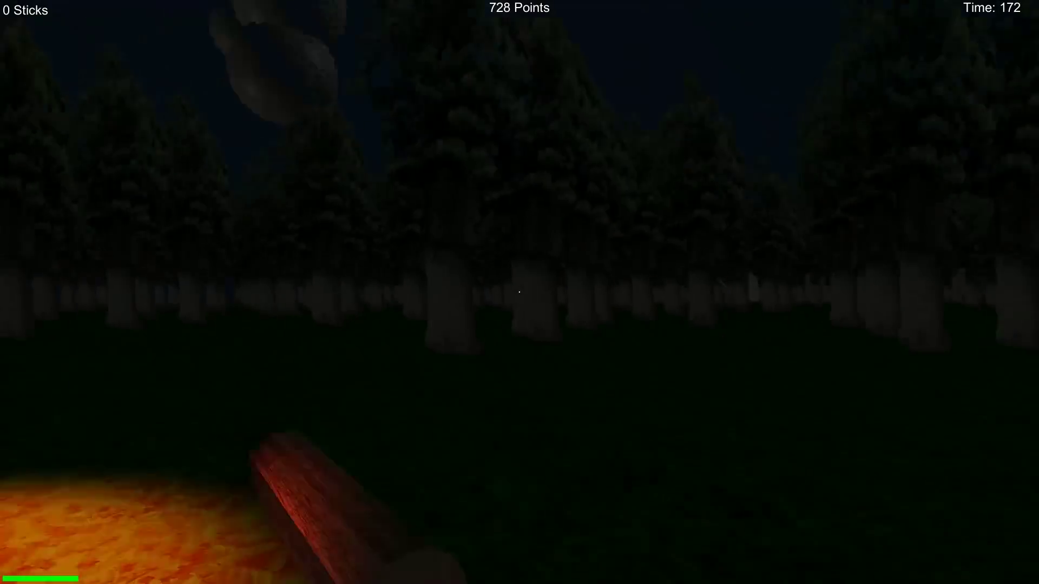
- Back away from the campfire and collect the first five sticks of firewood
key(s)
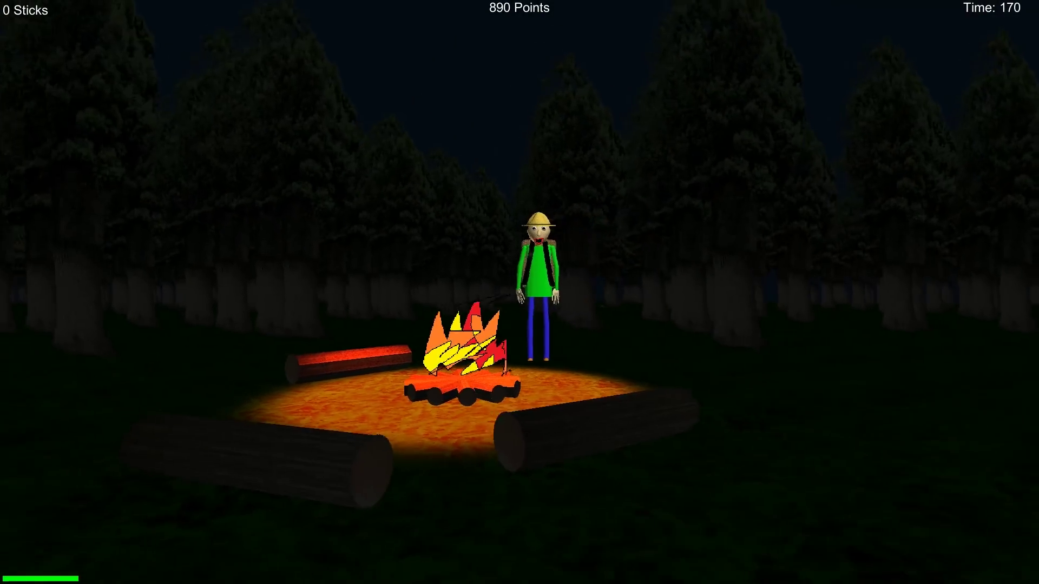
key(s)
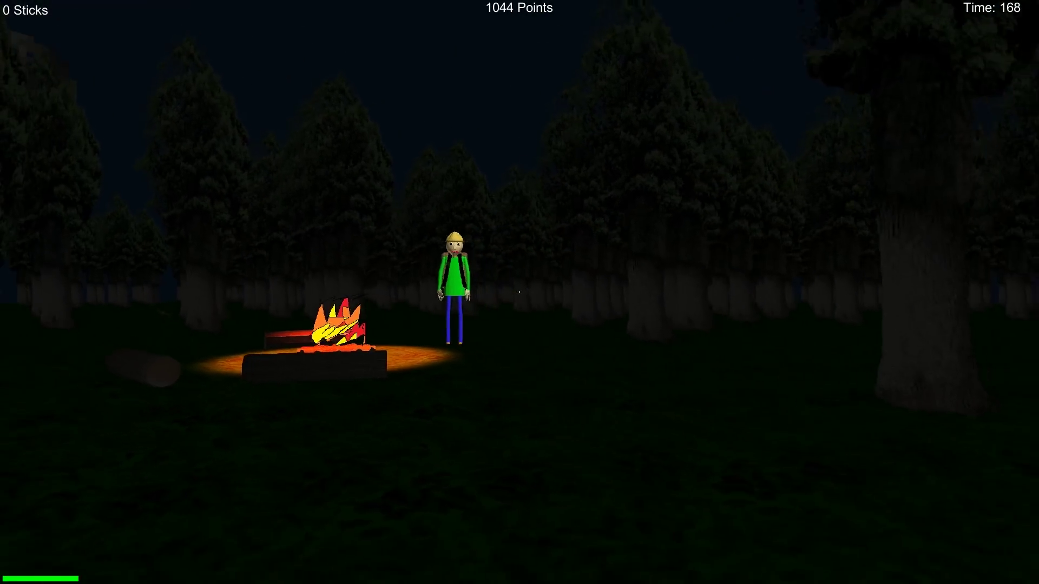
click(520, 292)
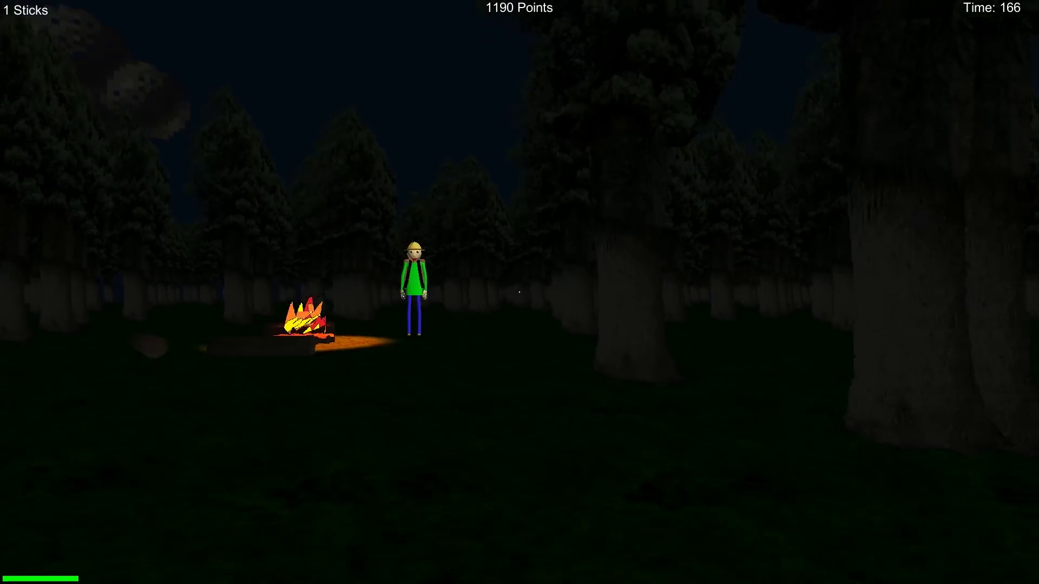
key(w)
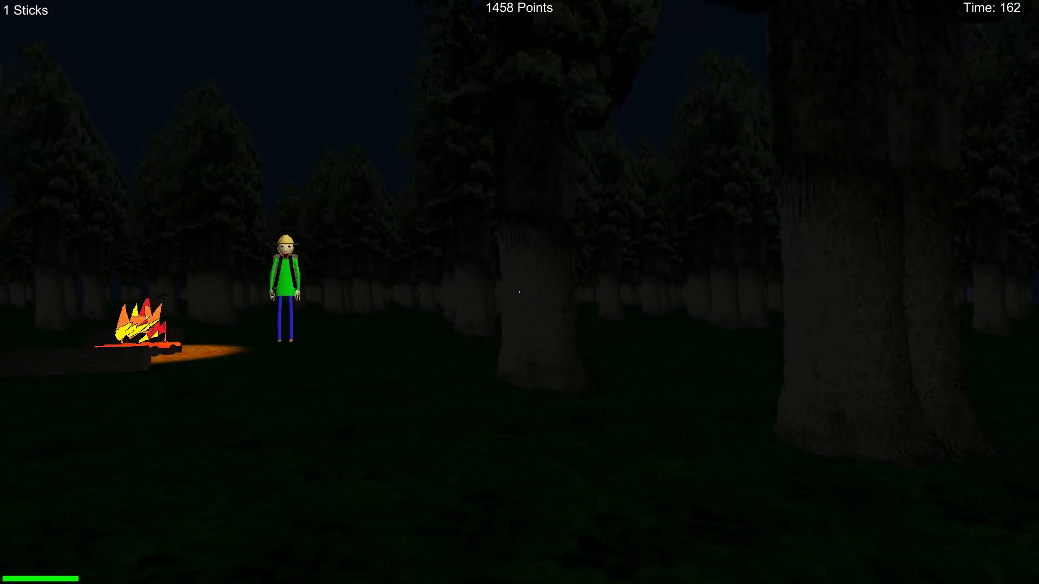
key(a)
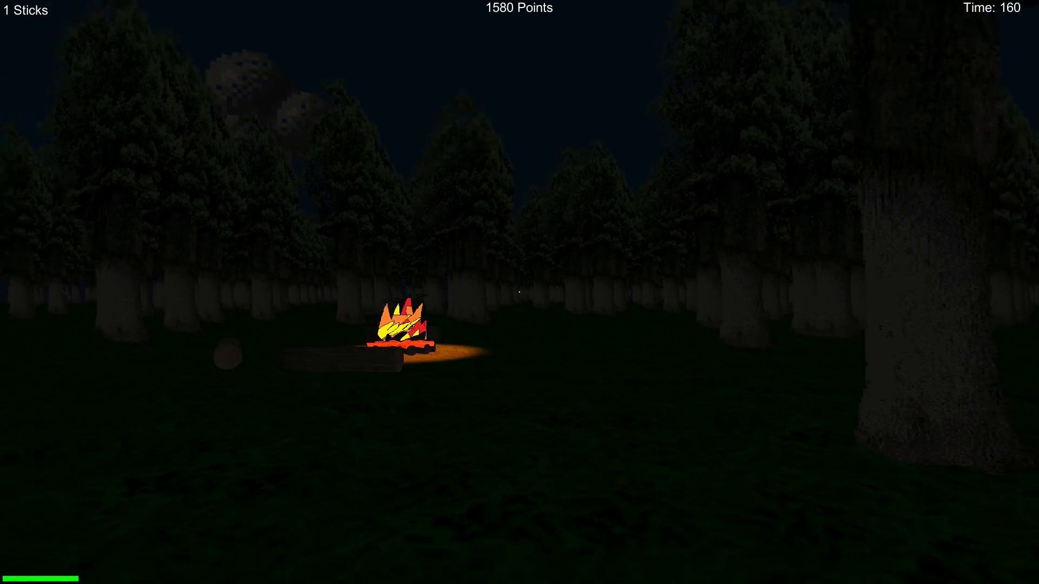
key(w)
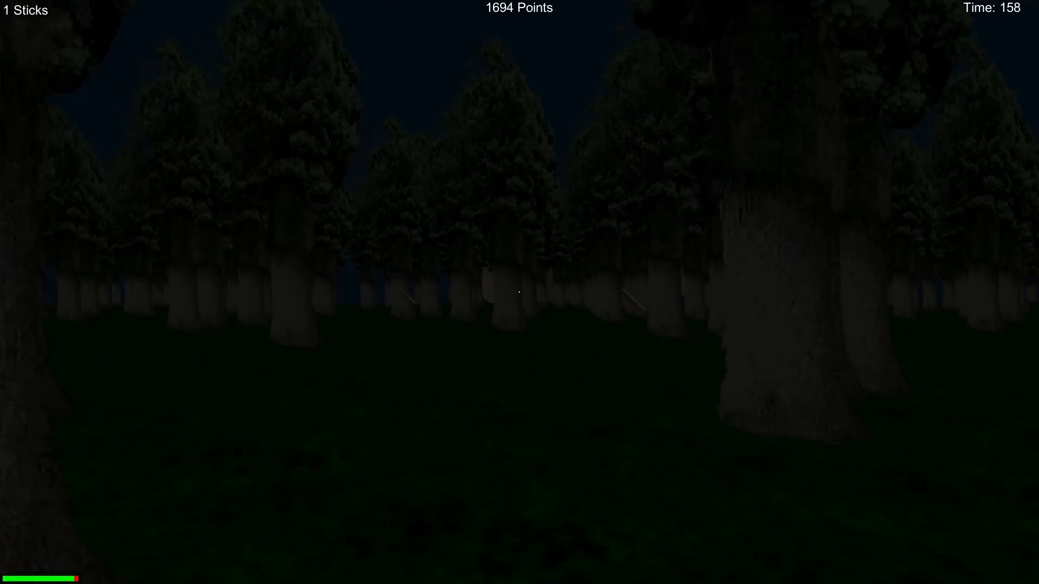
click(519, 292)
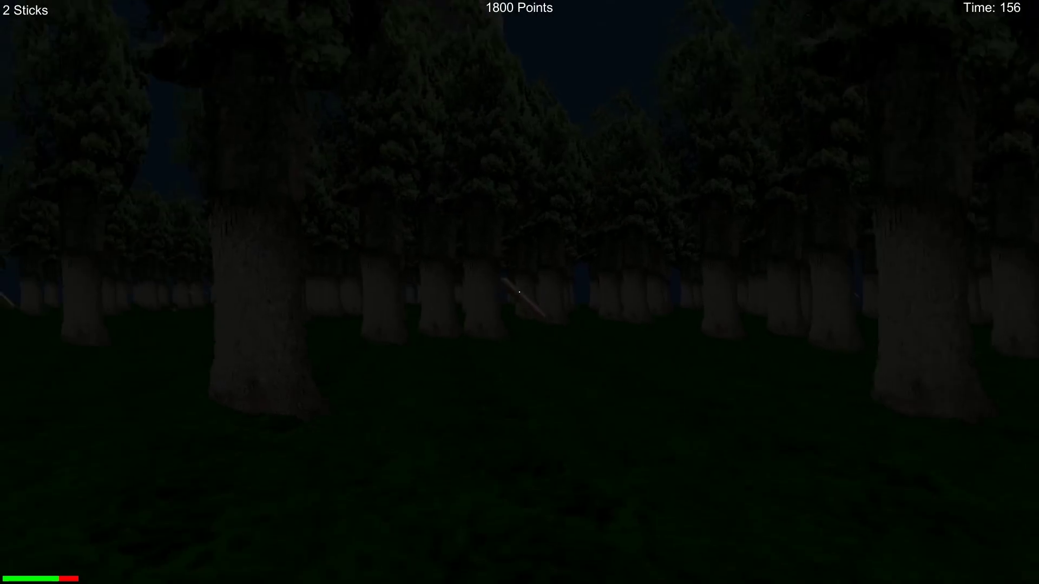
click(519, 292)
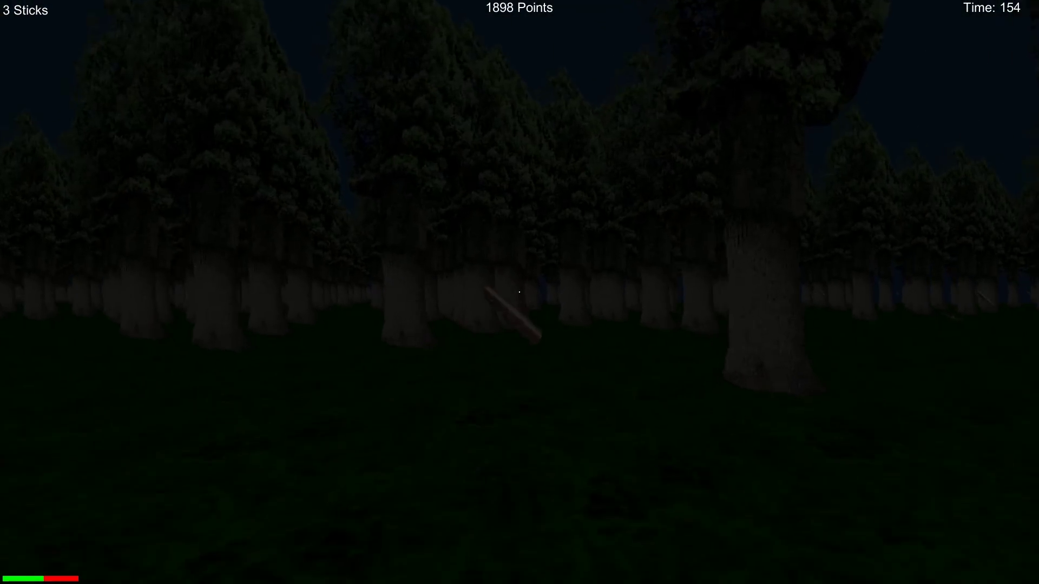
click(520, 293)
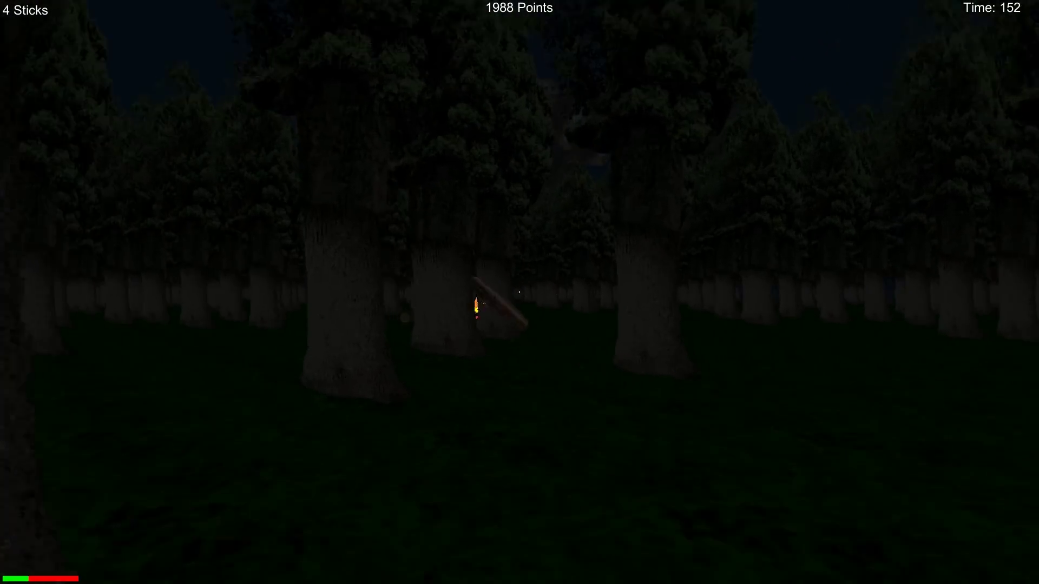
click(520, 292)
- Return to the campfire and feed the five sticks into it
key(w)
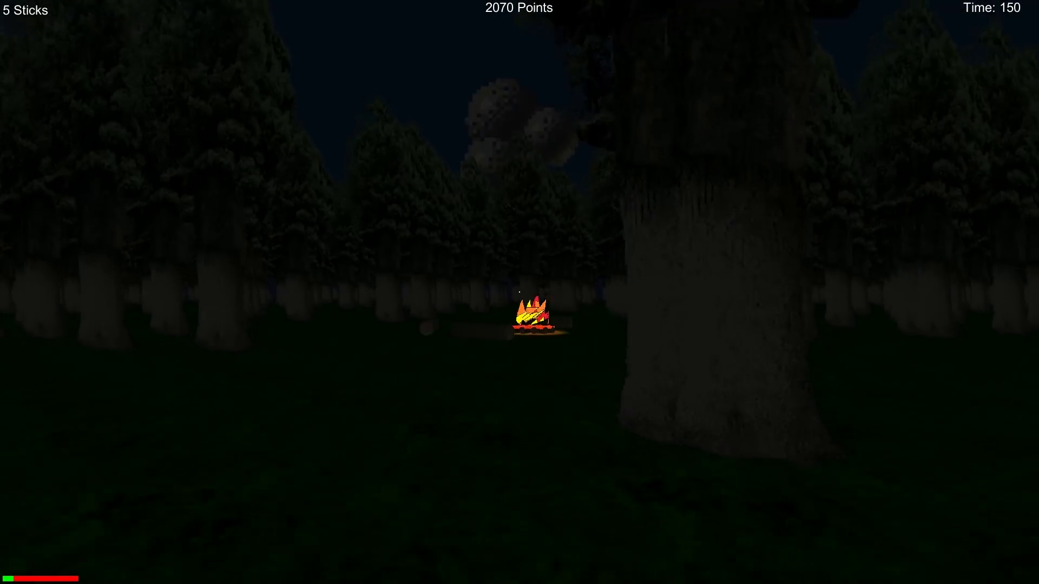
key(w)
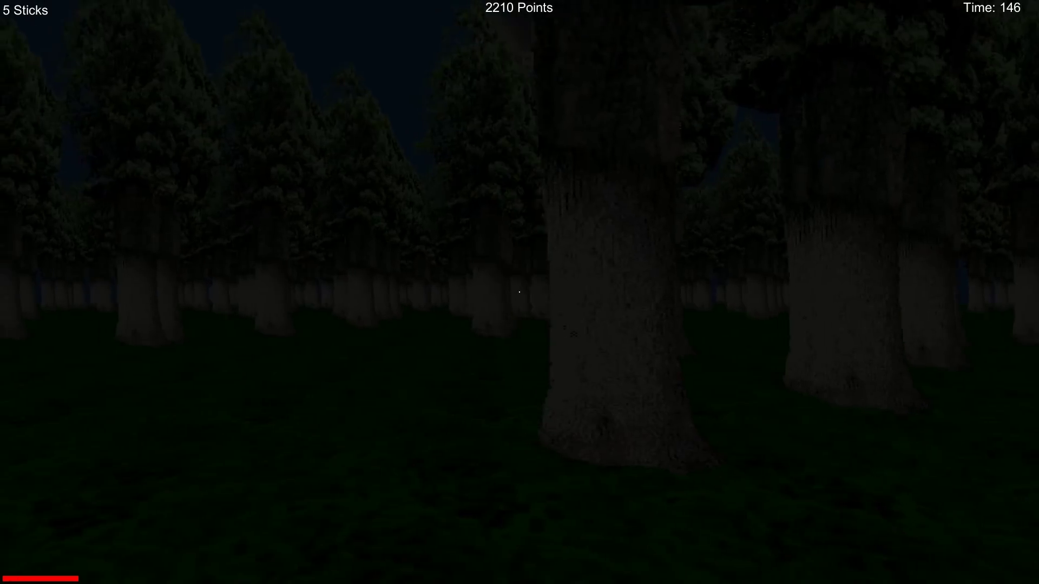
key(w)
key(w)
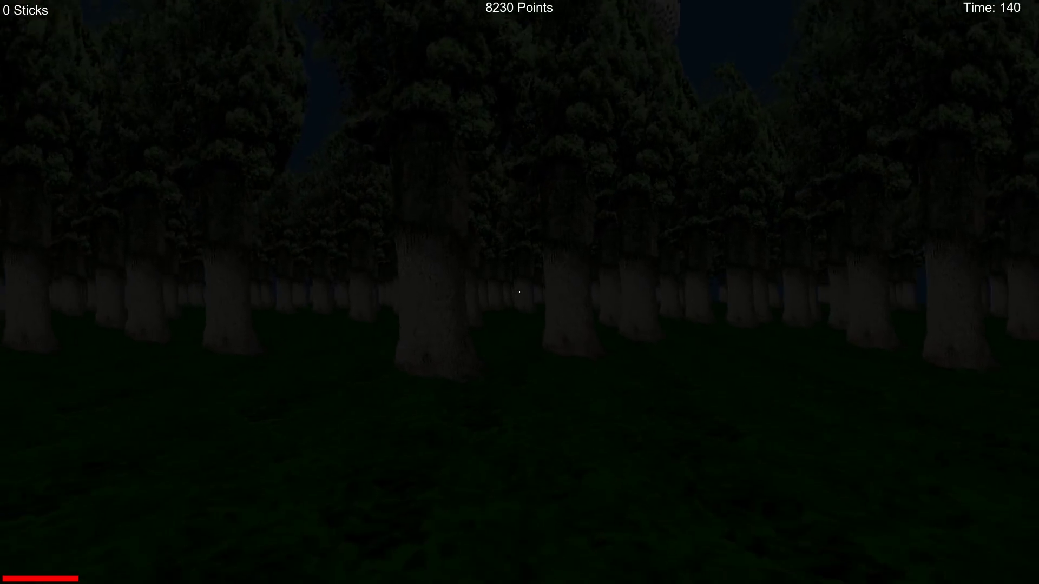
- Head deeper into the forest and pick up two more sticks
key(w)
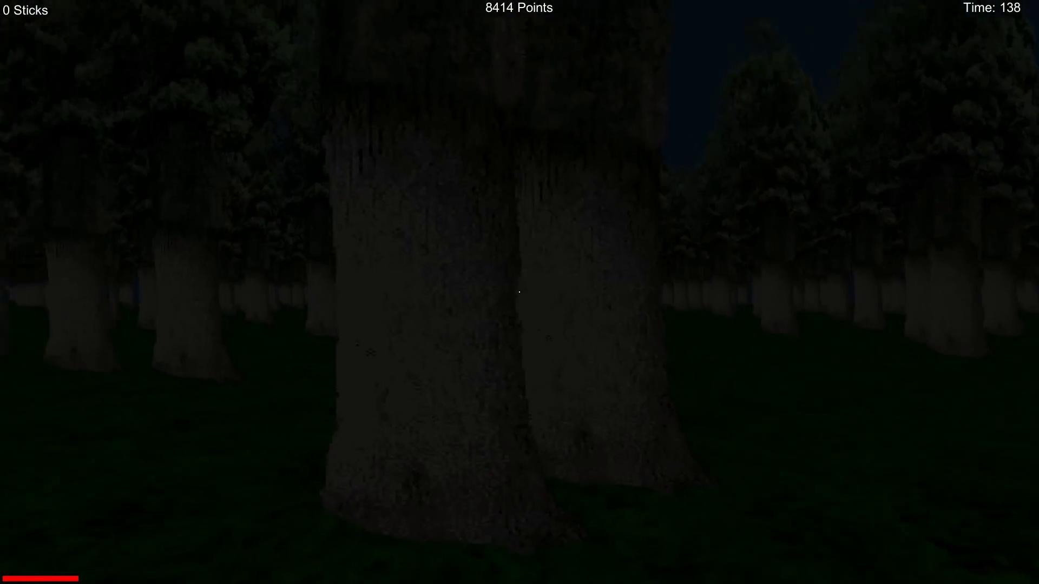
key(w)
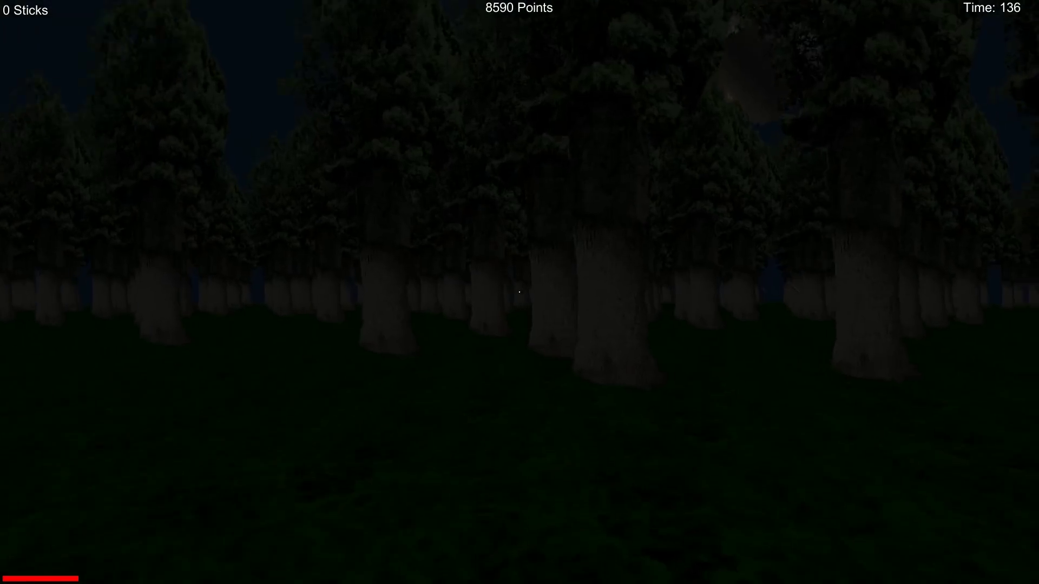
key(w)
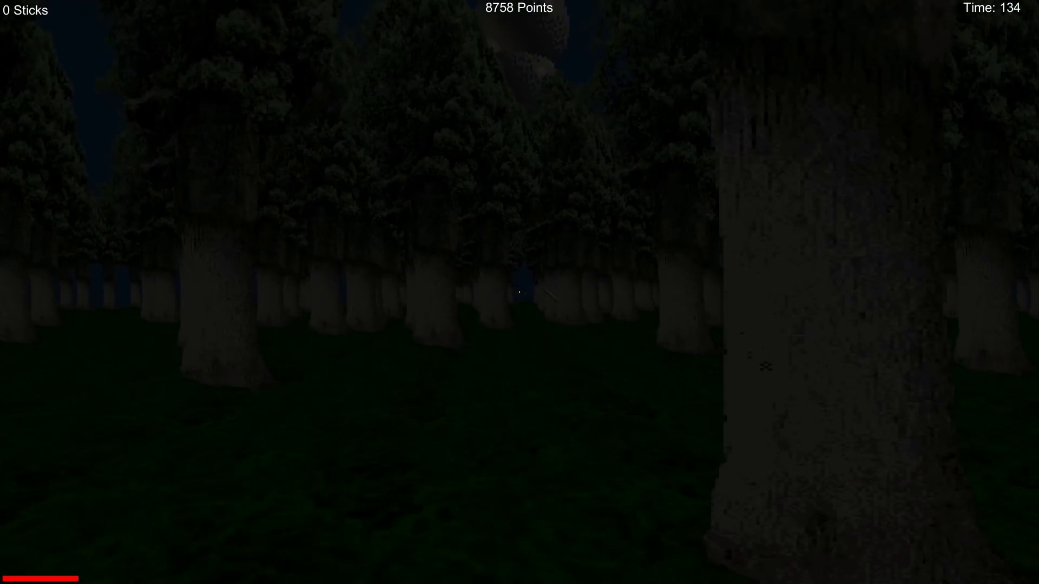
key(w)
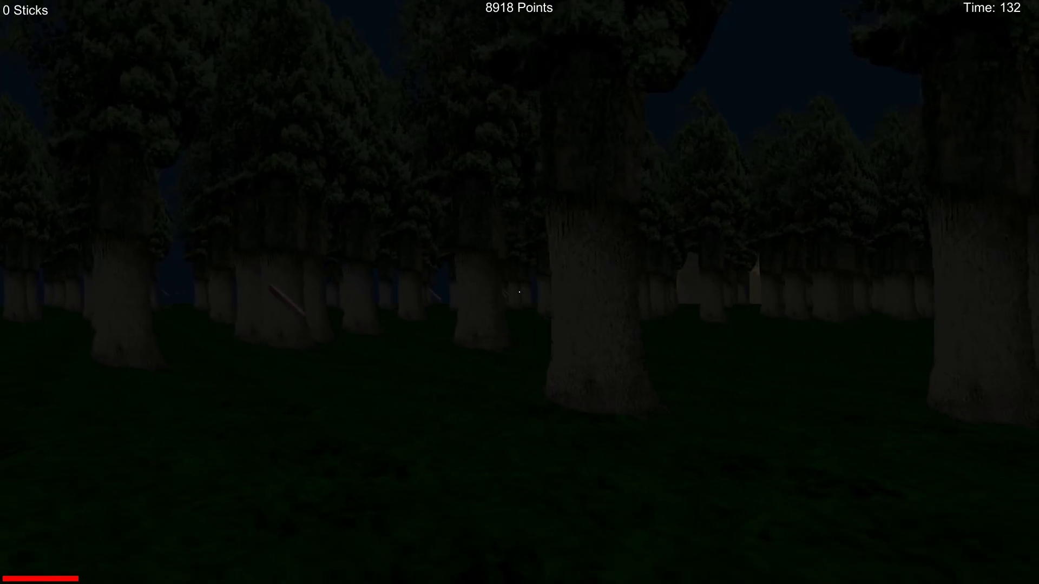
key(w)
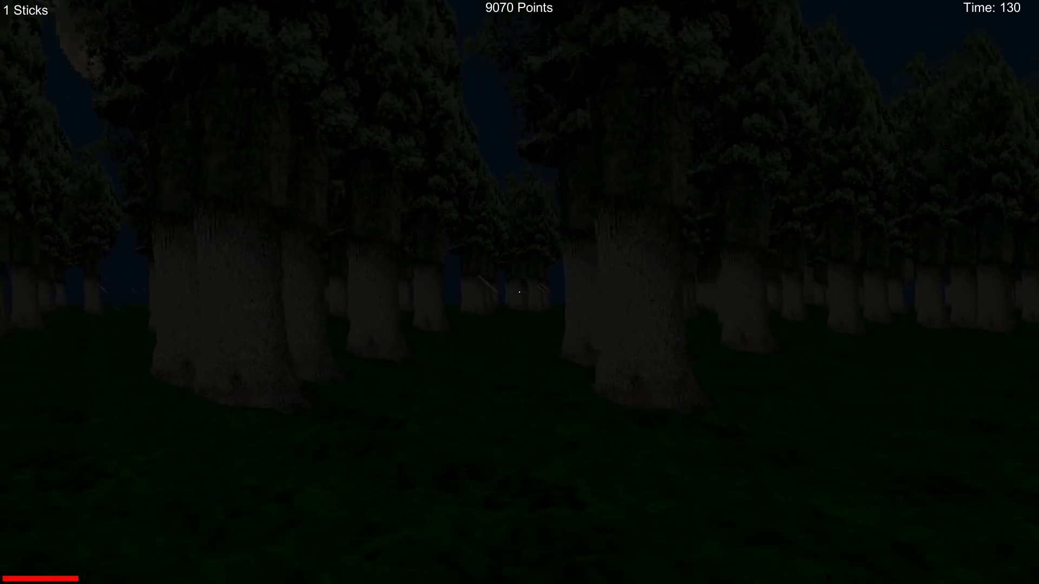
key(w)
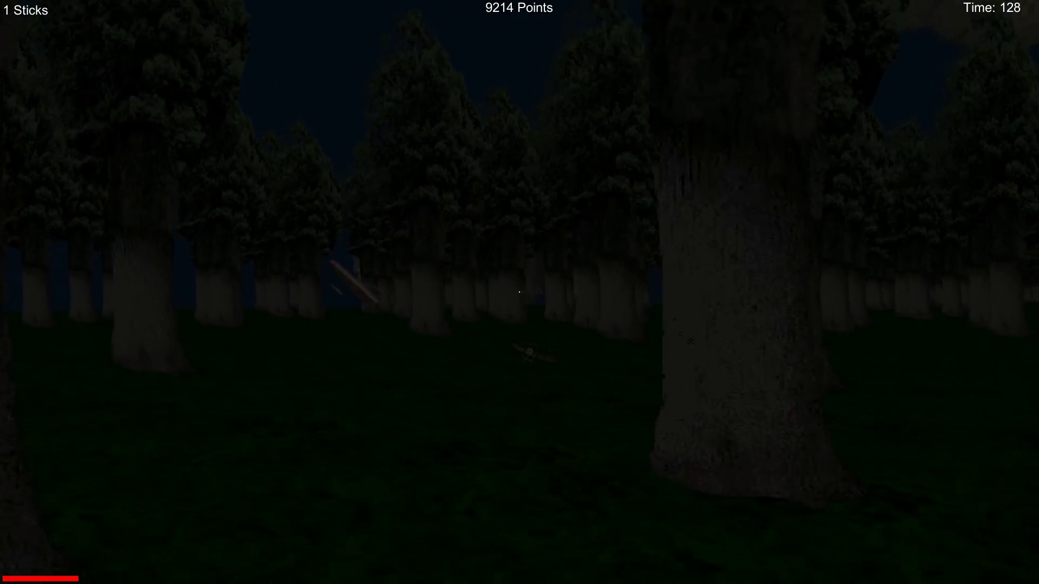
click(520, 292)
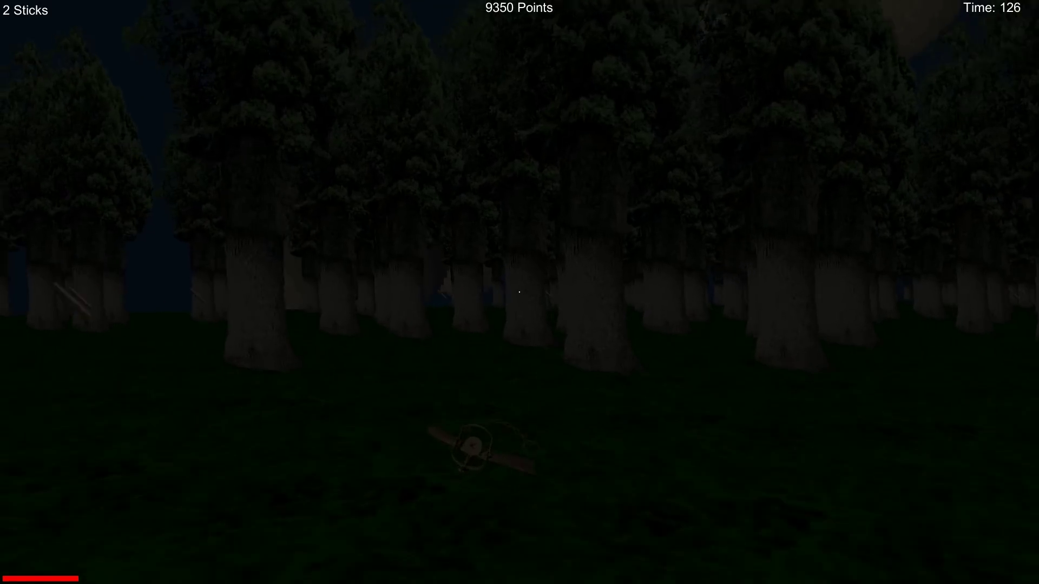
key(w)
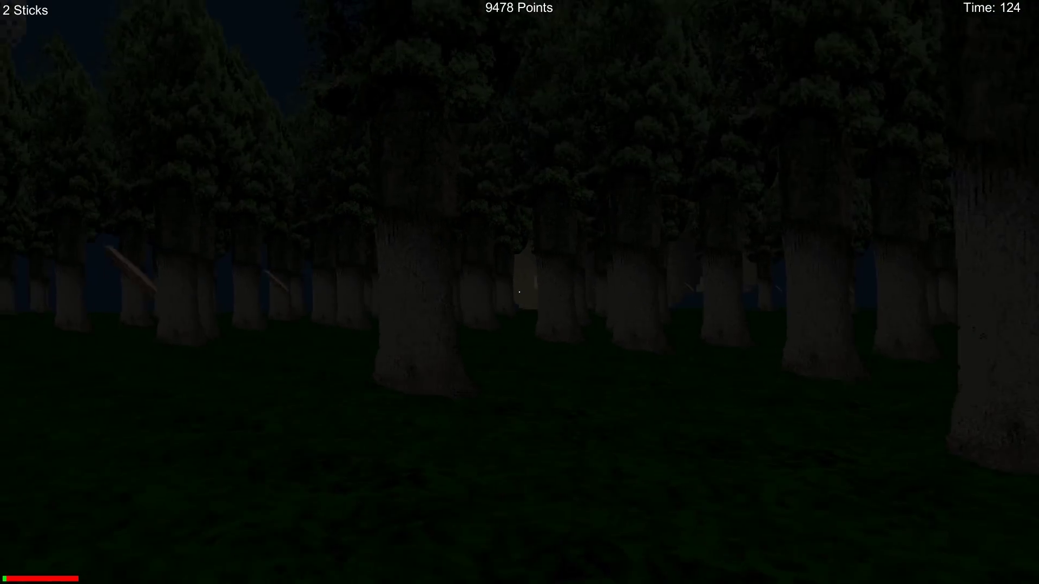
key(w)
key(w)
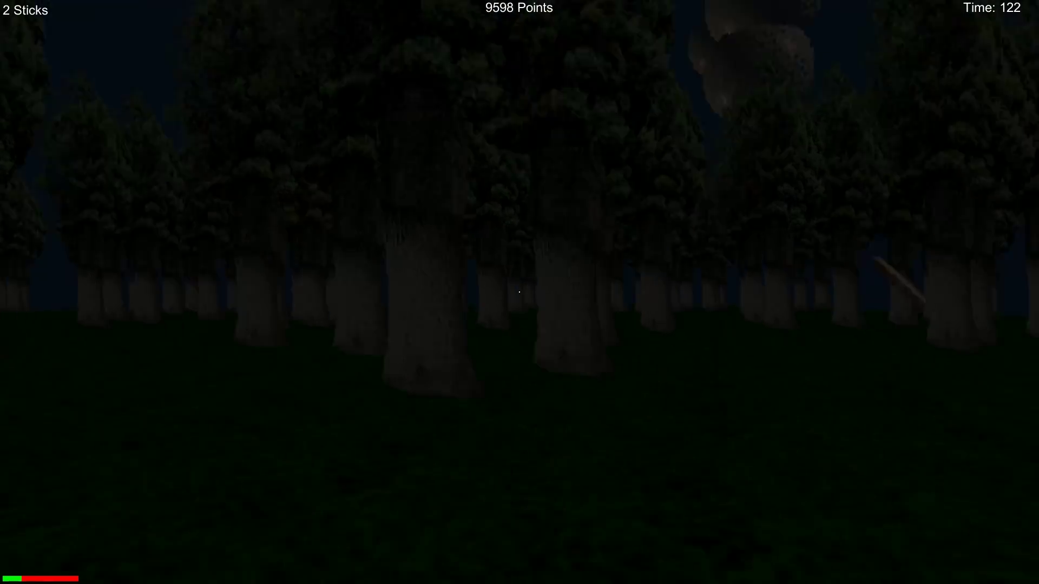
key(w)
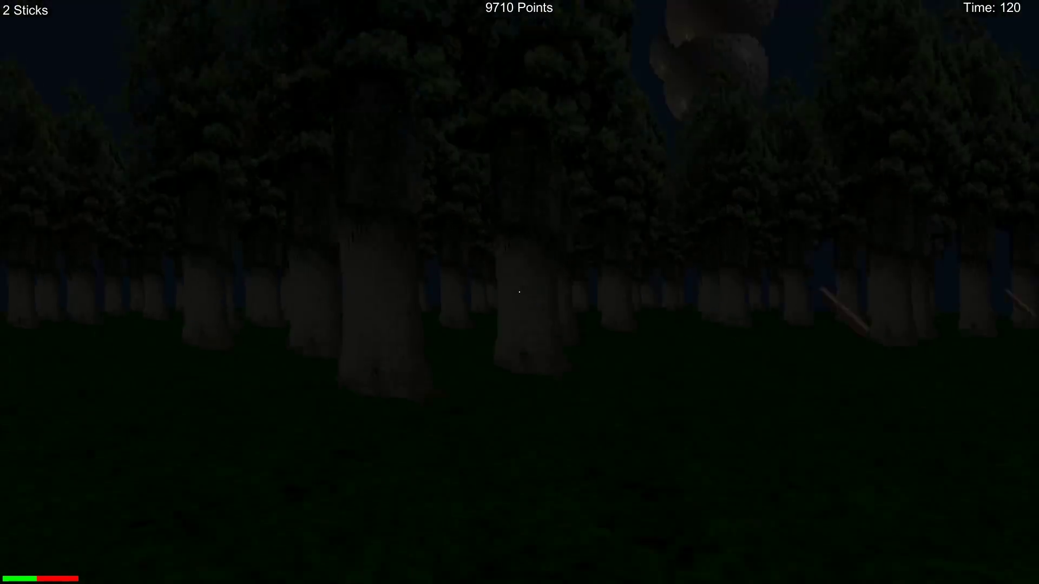
key(w)
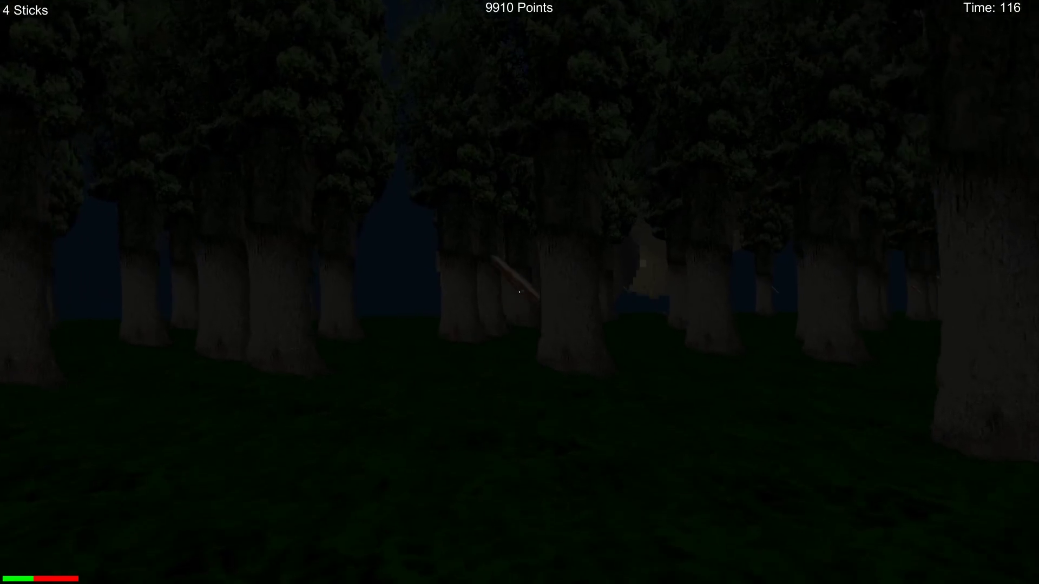
- Search through the trees and open ground, walking over another stick
key(w)
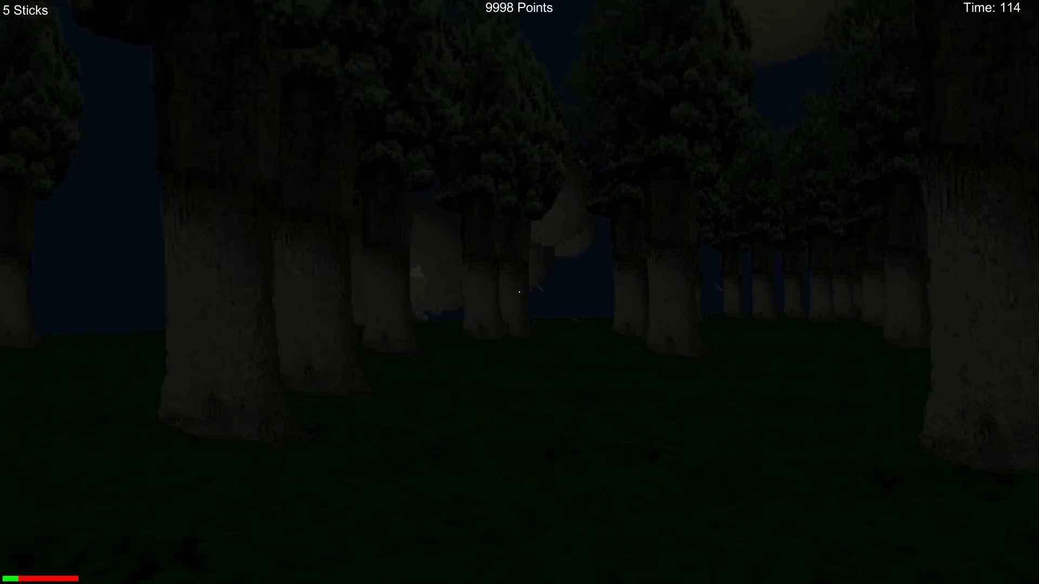
key(w)
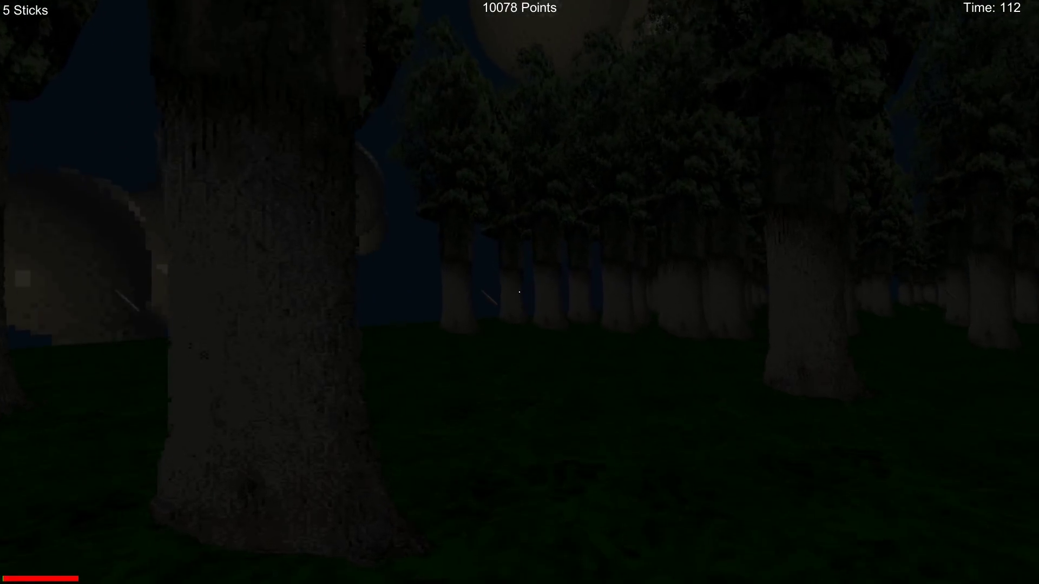
key(w)
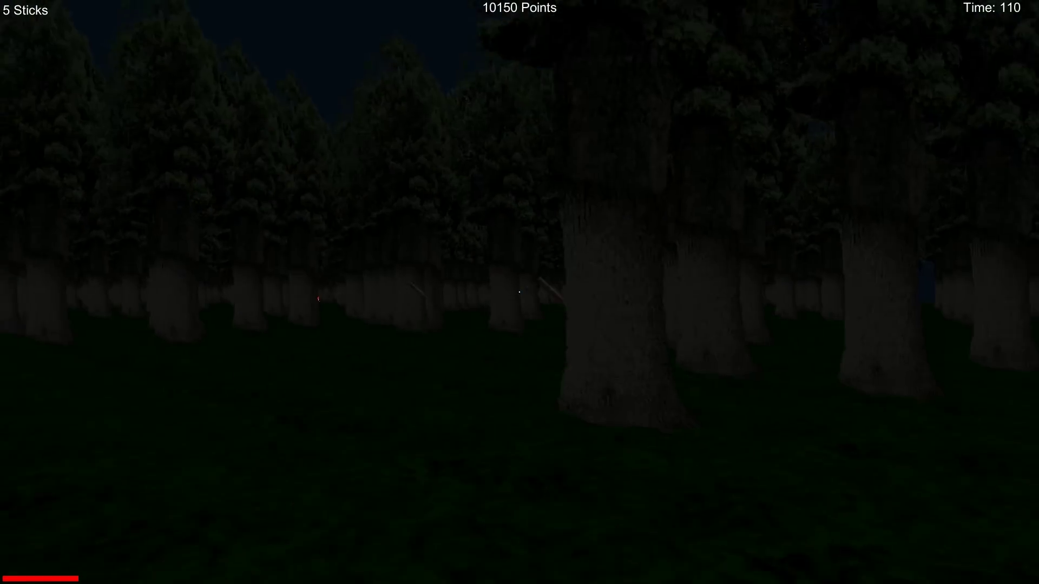
key(w)
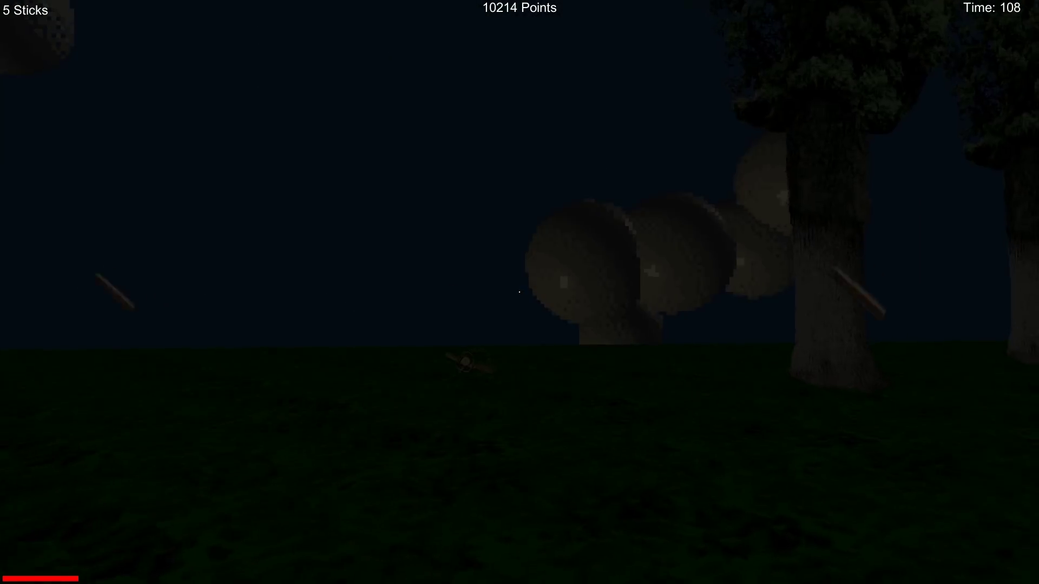
key(w)
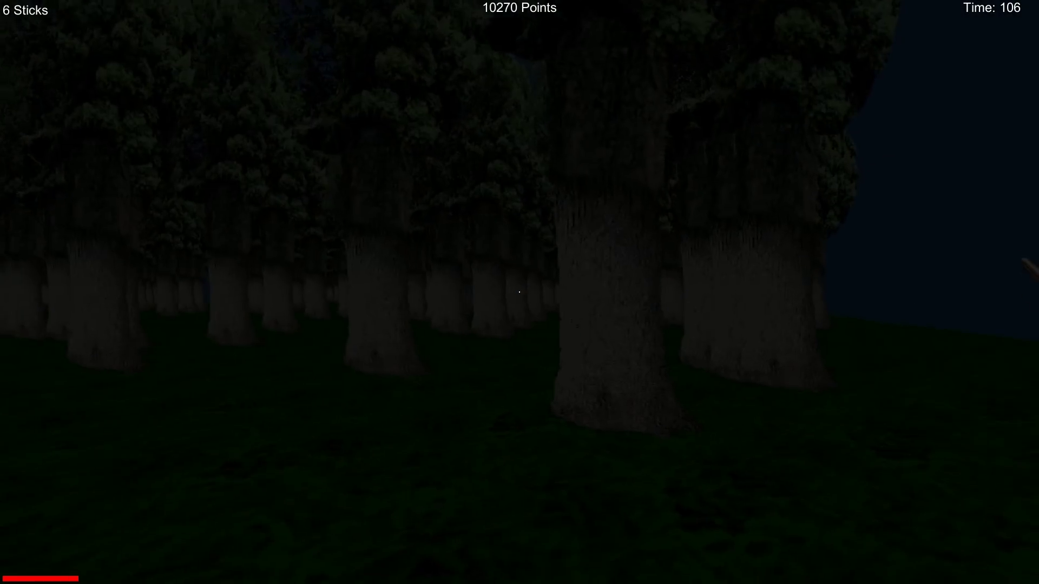
key(w)
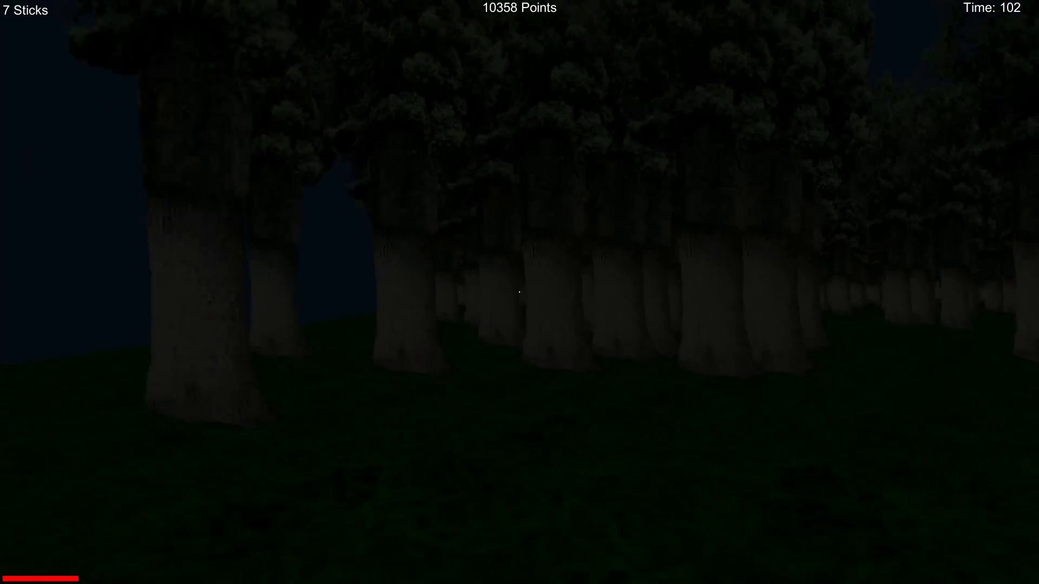
key(w)
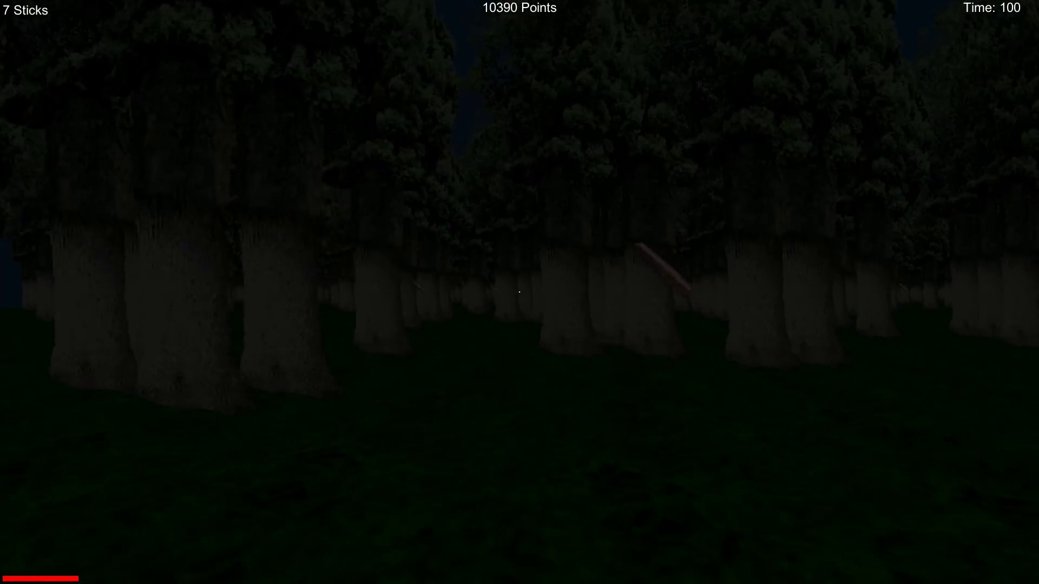
key(w)
key(w)
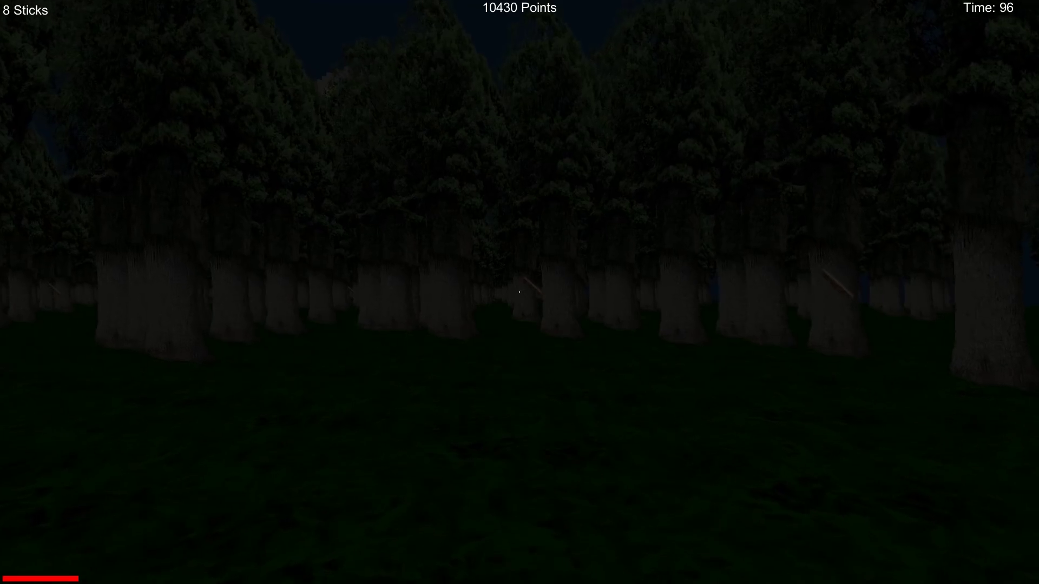
- Pick up the last sticks ahead to reach 10 sticks carried
key(w)
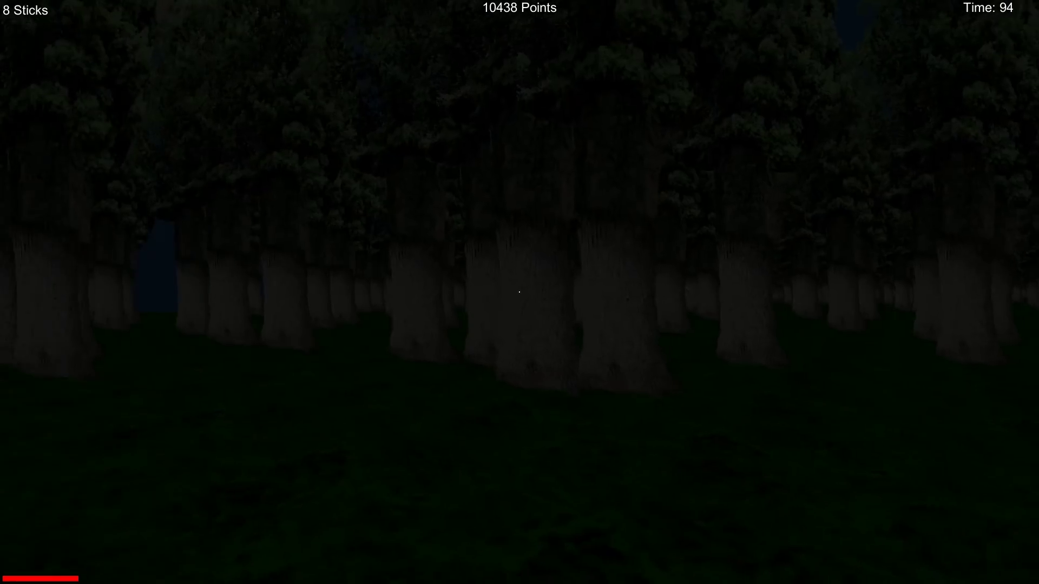
key(w)
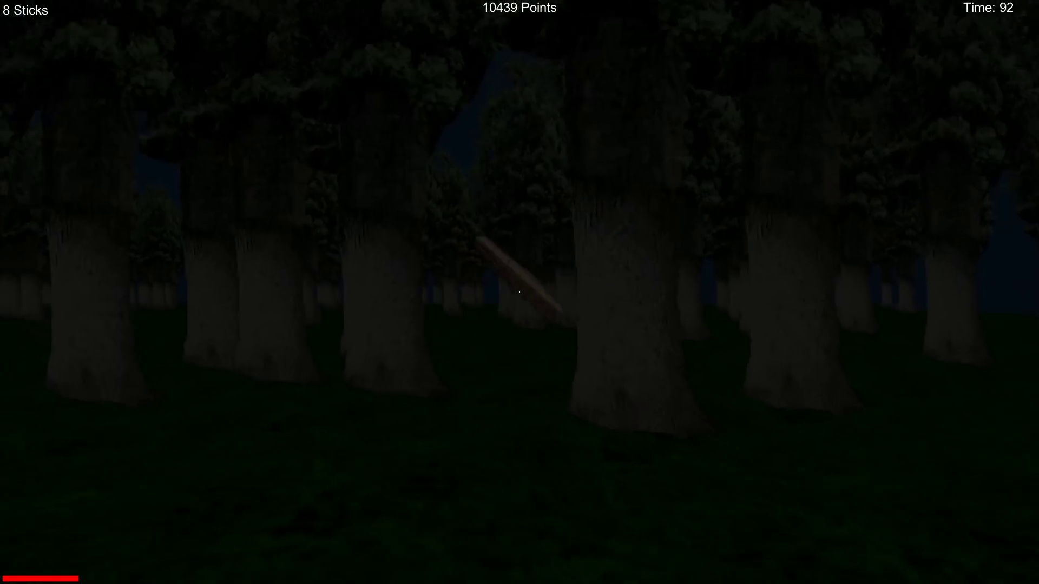
click(519, 292)
key(w)
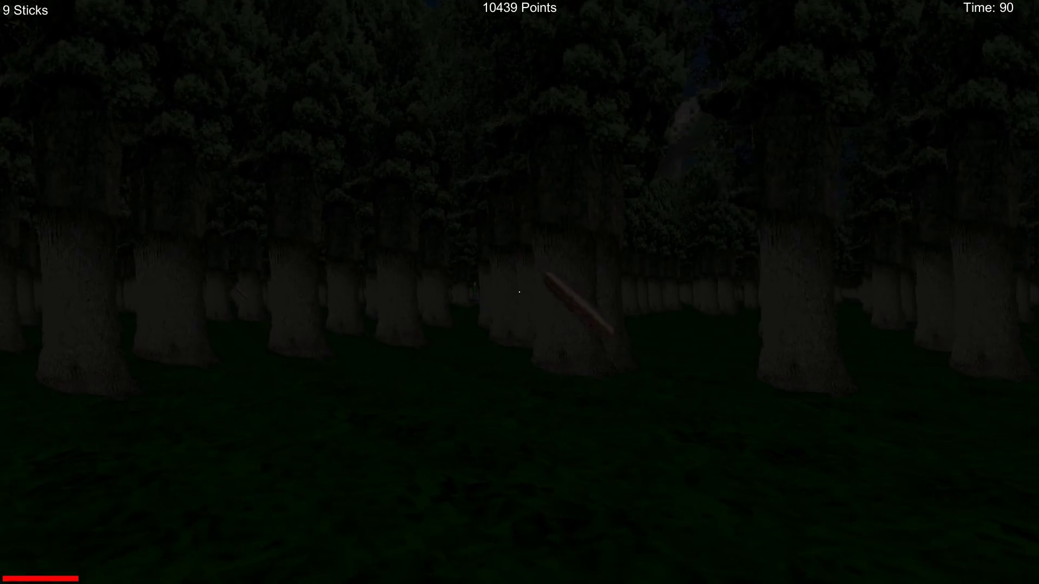
key(w)
key(w)
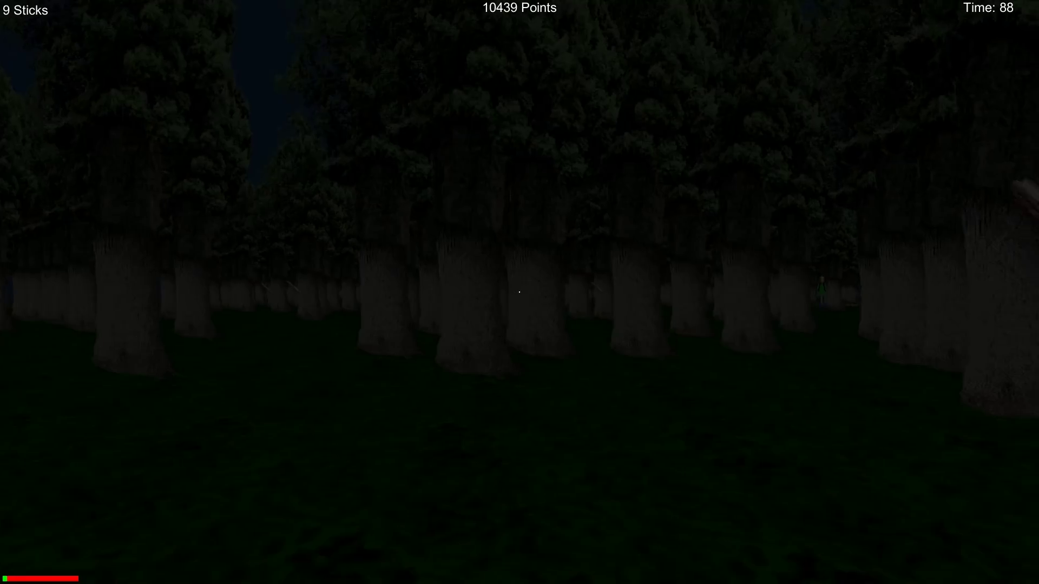
click(519, 292)
key(w)
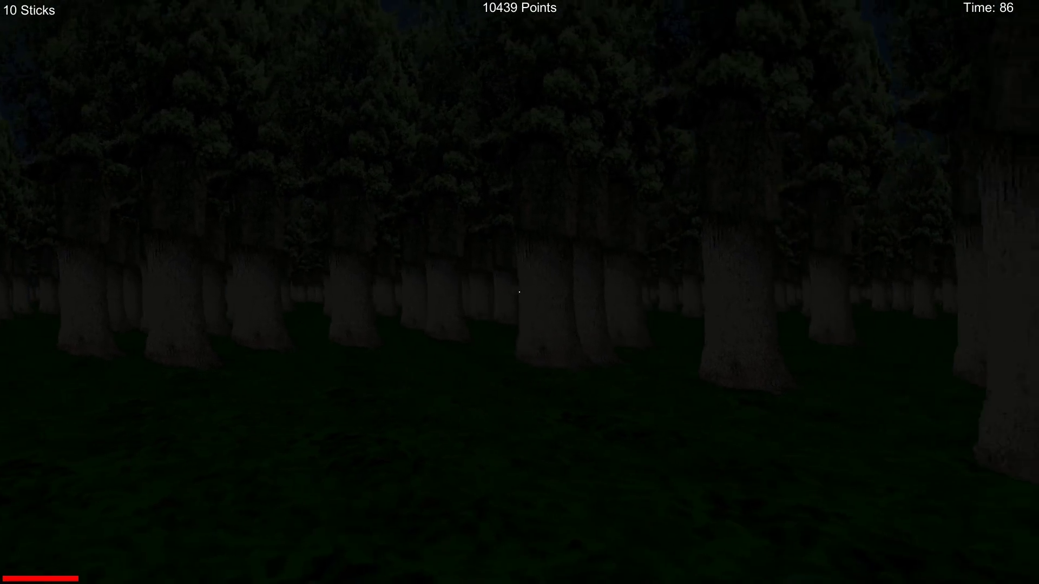
key(w)
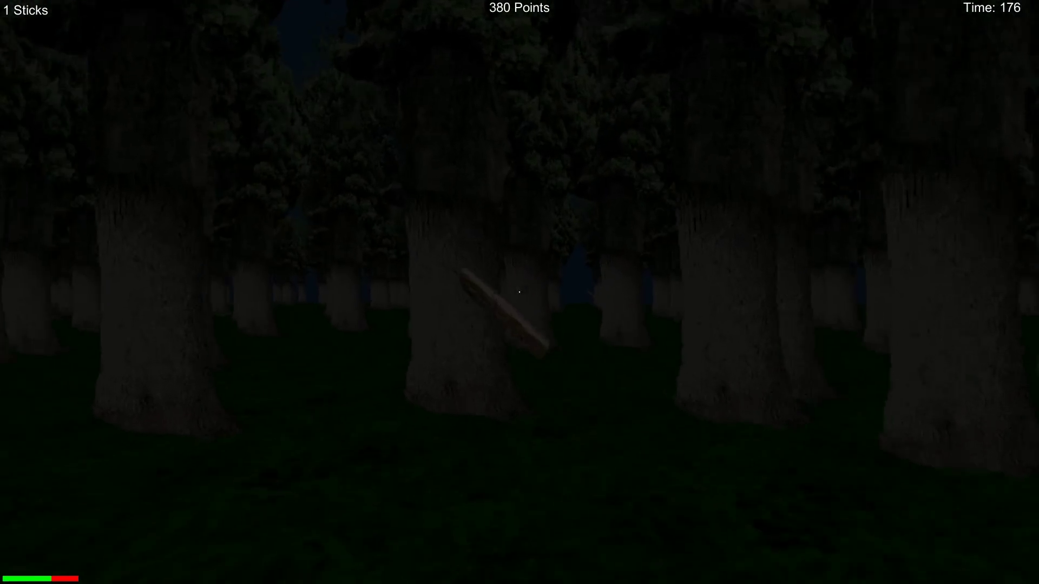
- In the new run, gather four sticks in the forest
click(520, 292)
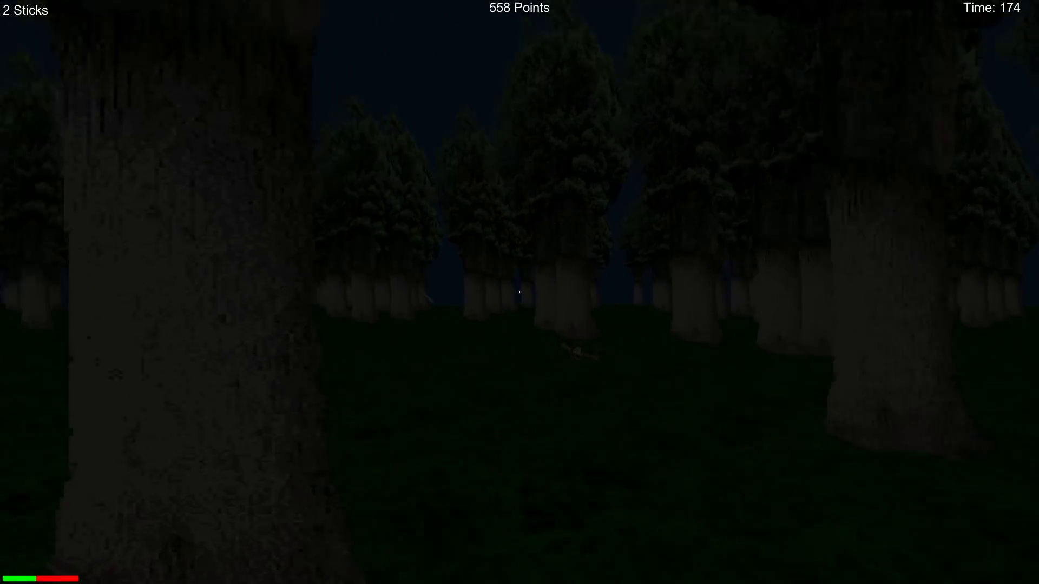
key(w)
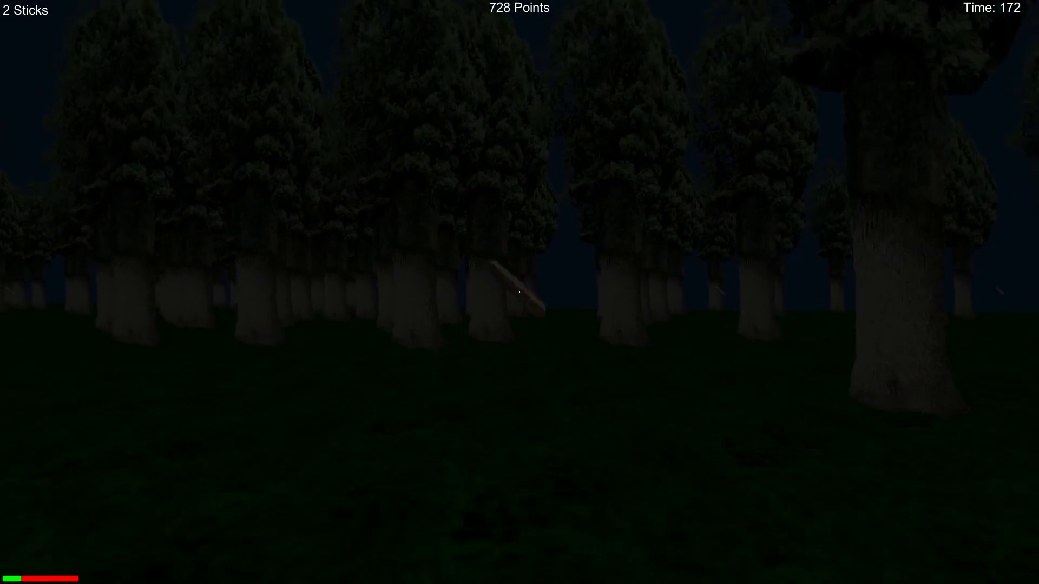
key(w)
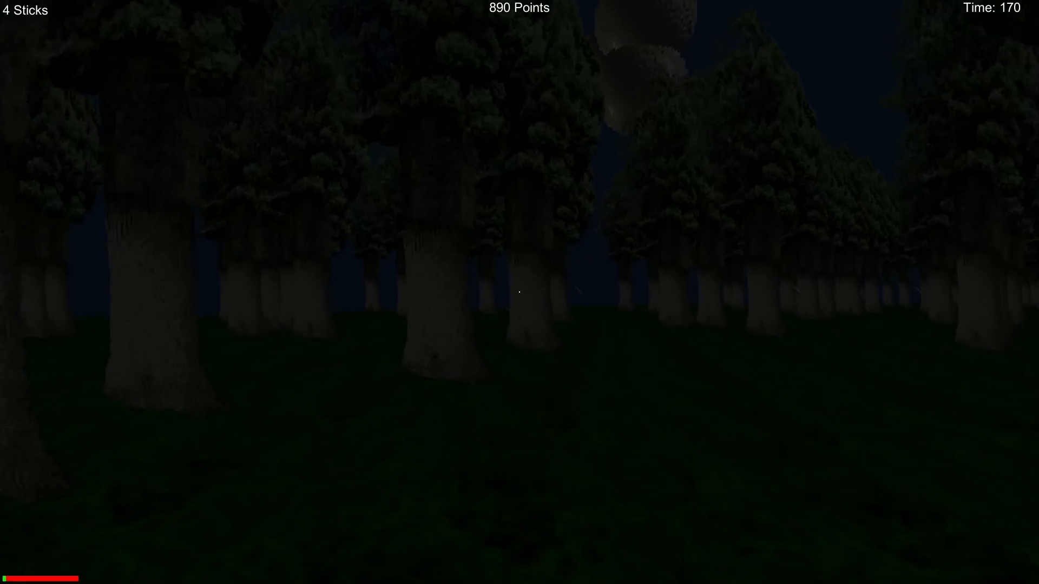
key(w)
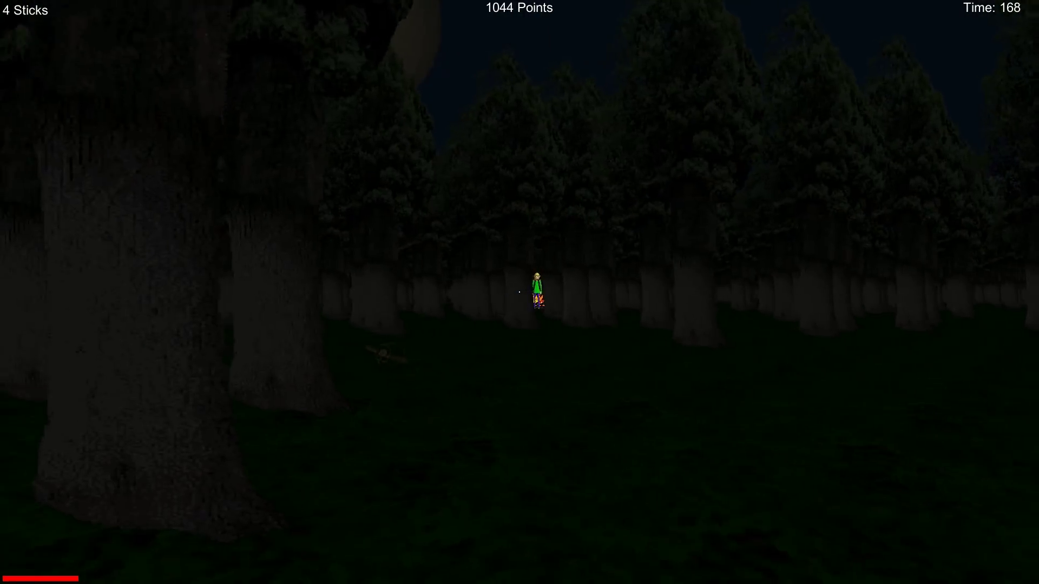
key(w)
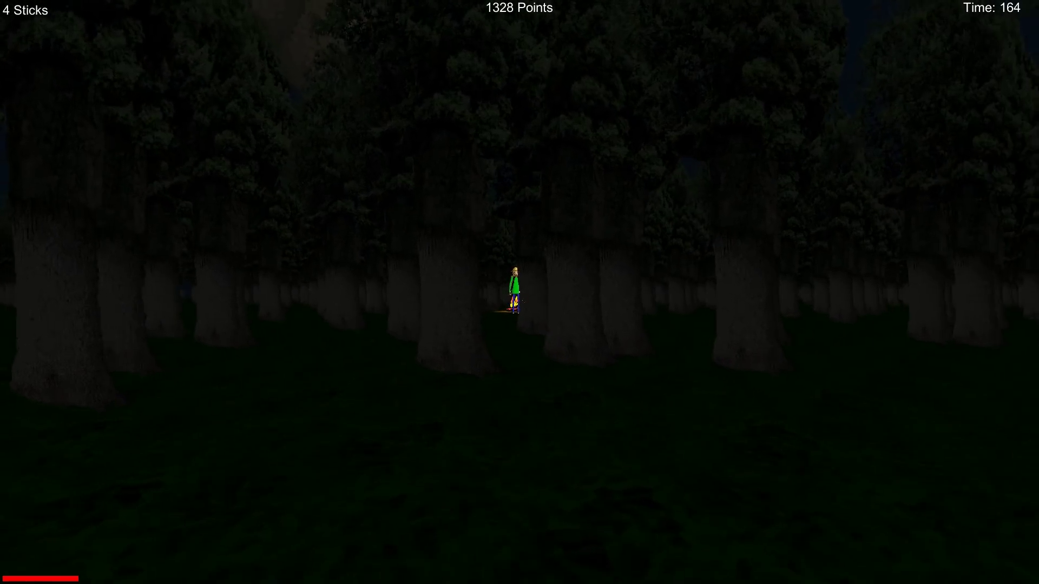
- Walk into the campfire to drop the four sticks for 3,697 extra points
key(w)
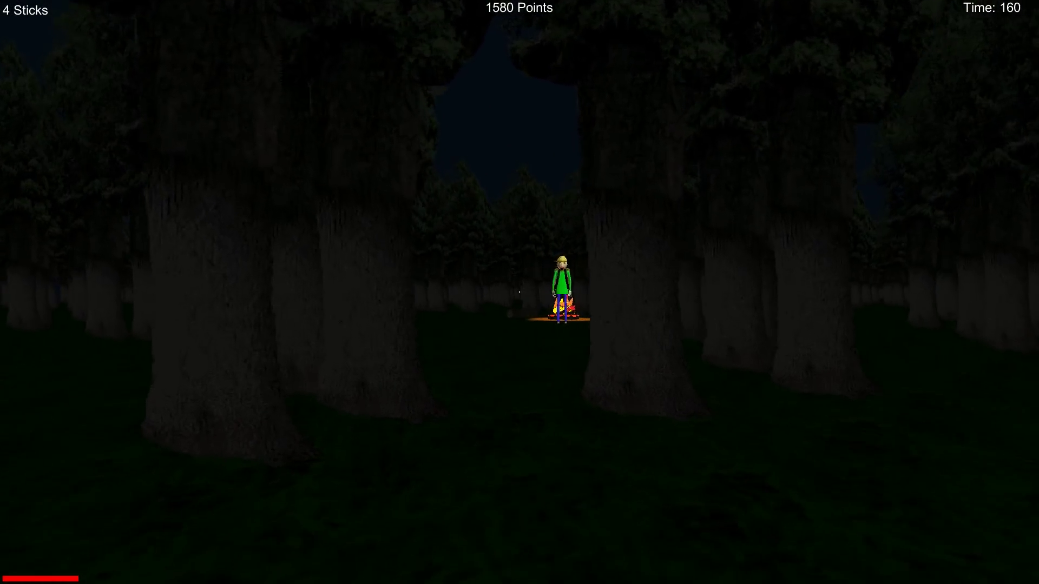
key(w)
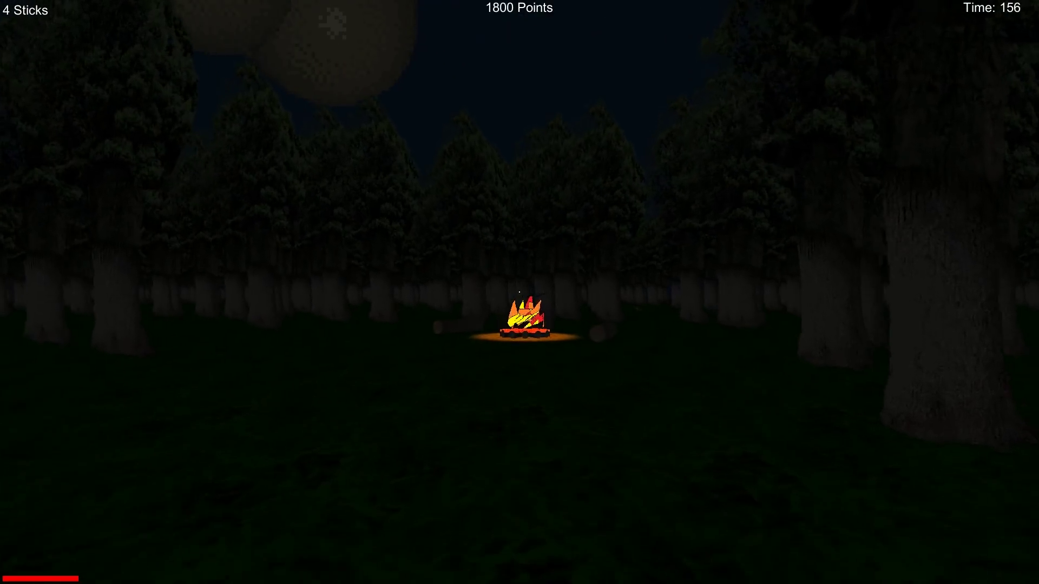
key(w)
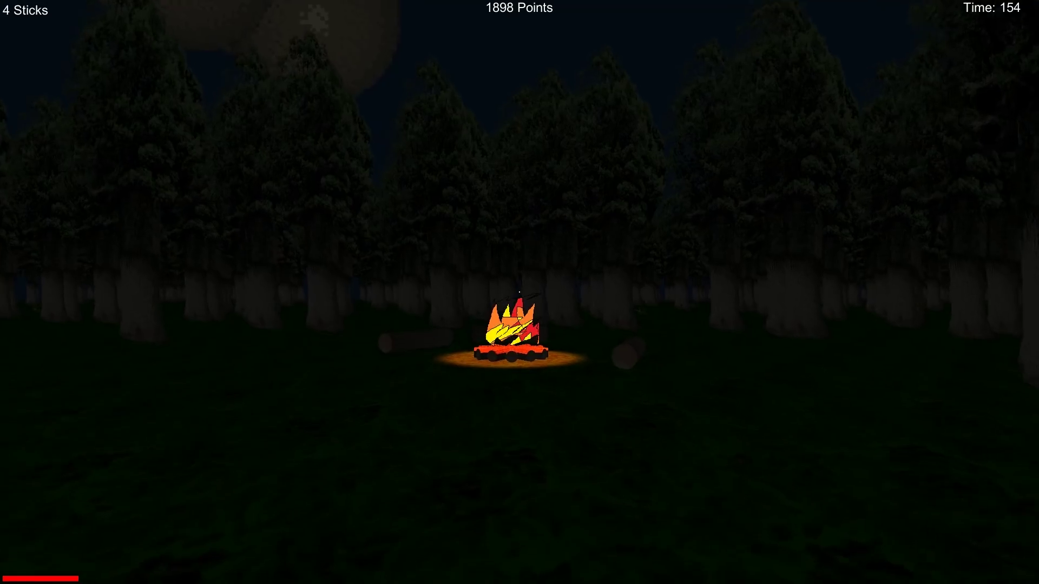
key(w)
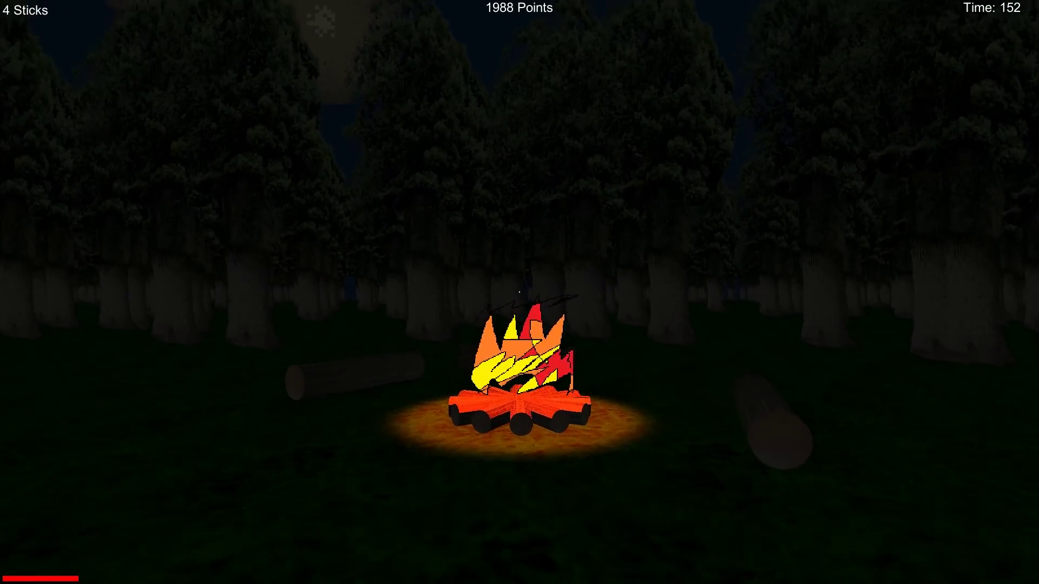
key(w)
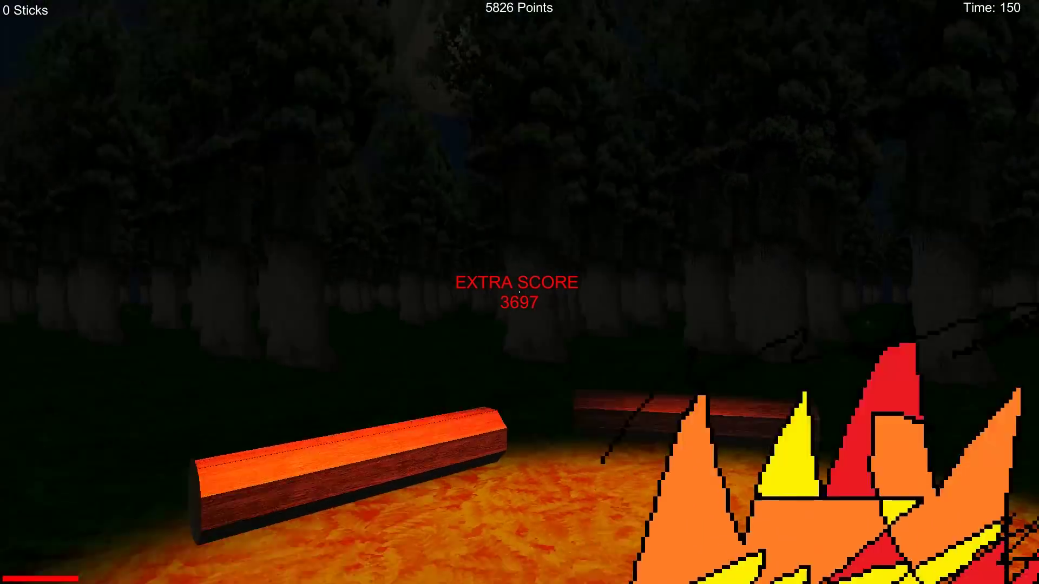
- Loop through the forest and drop a carried stick into the campfire
key(w)
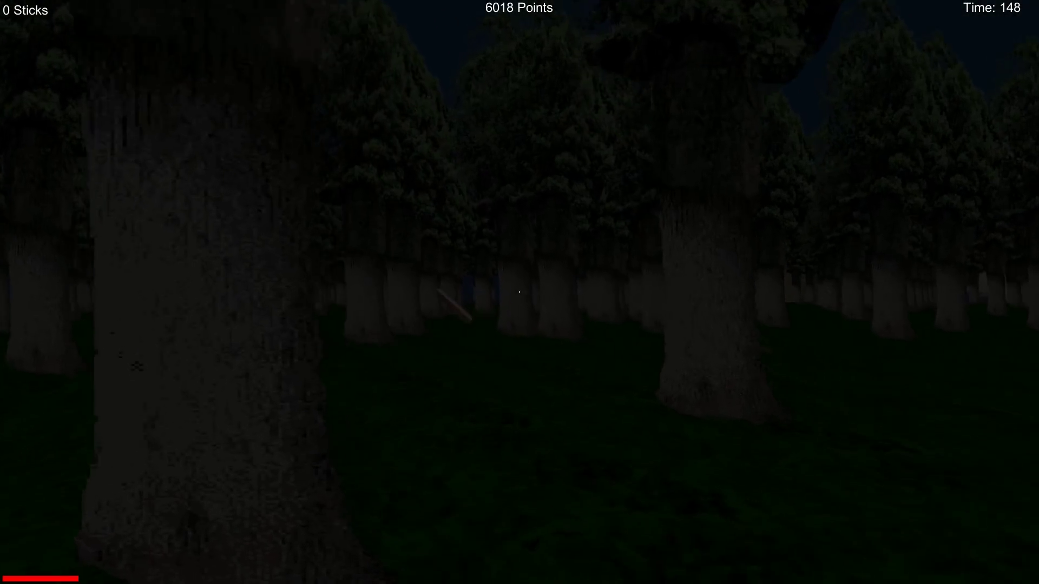
key(w)
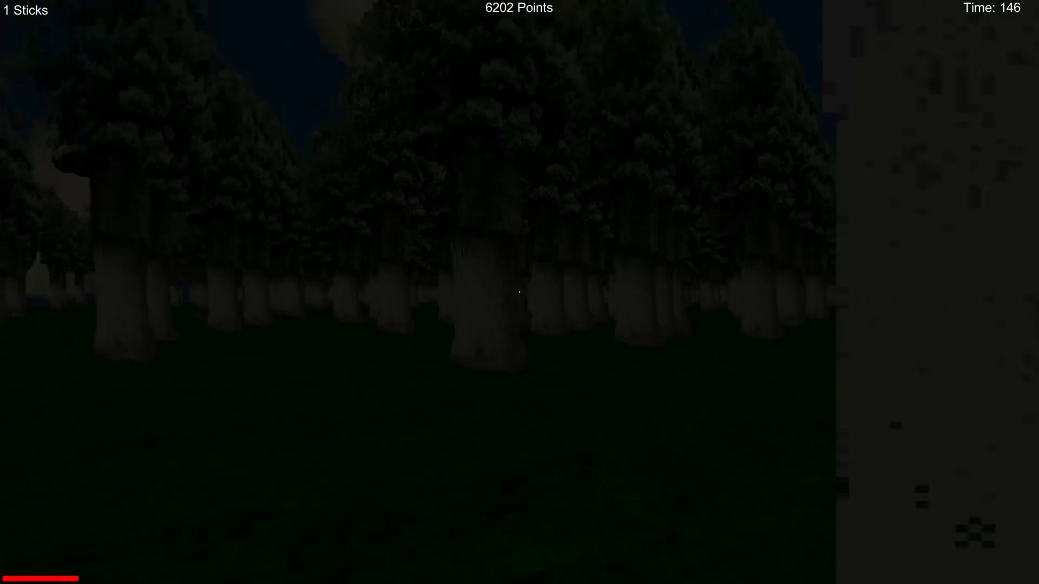
key(w)
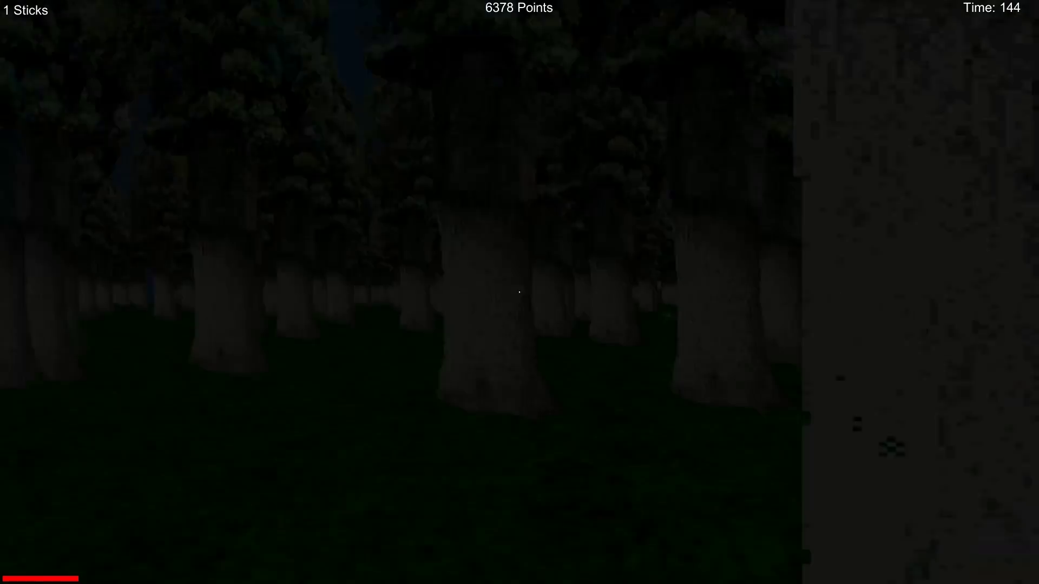
key(w)
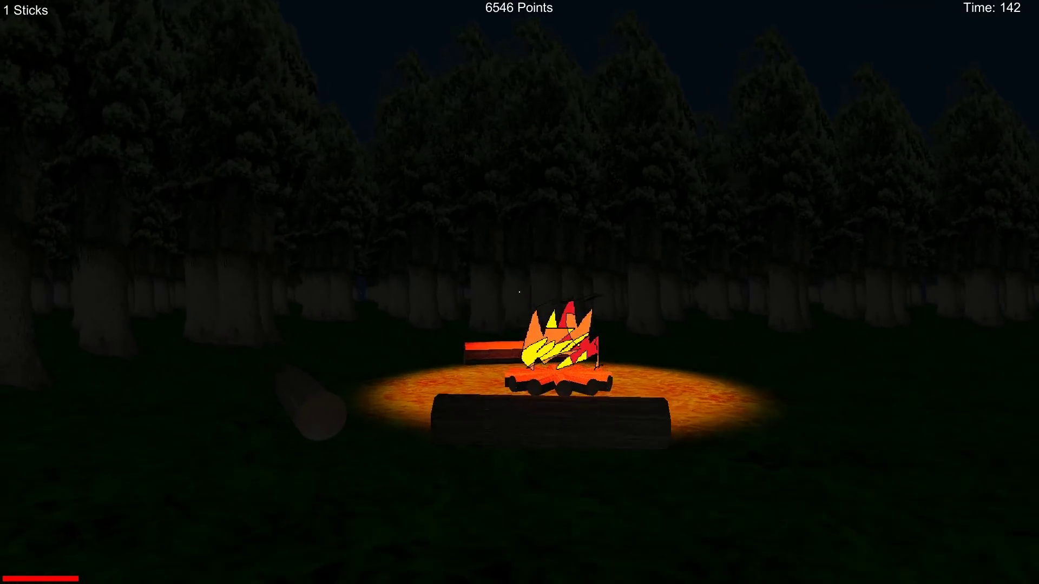
key(w)
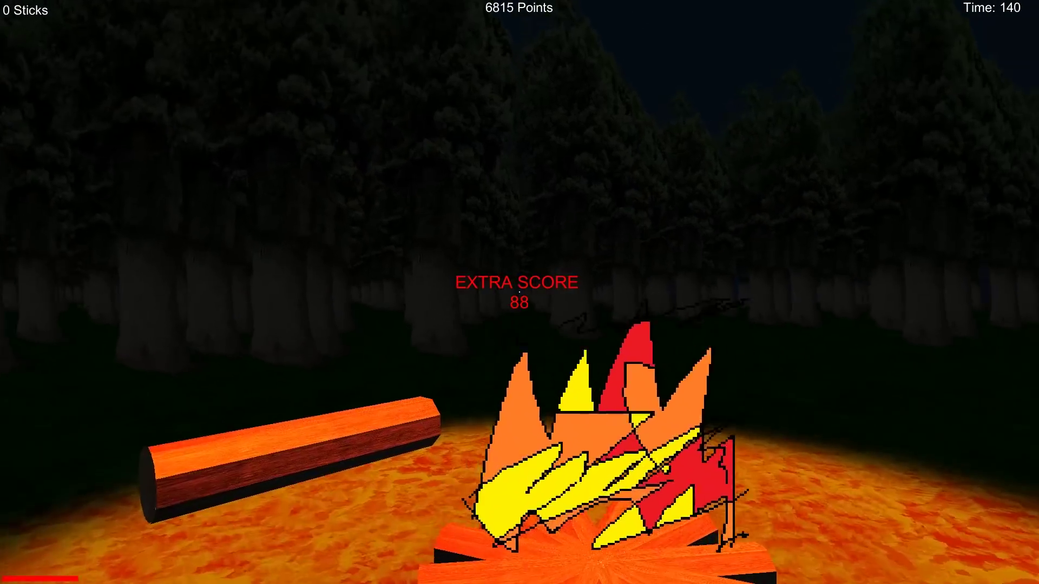
- Search past the trees and pick up four sticks
key(w)
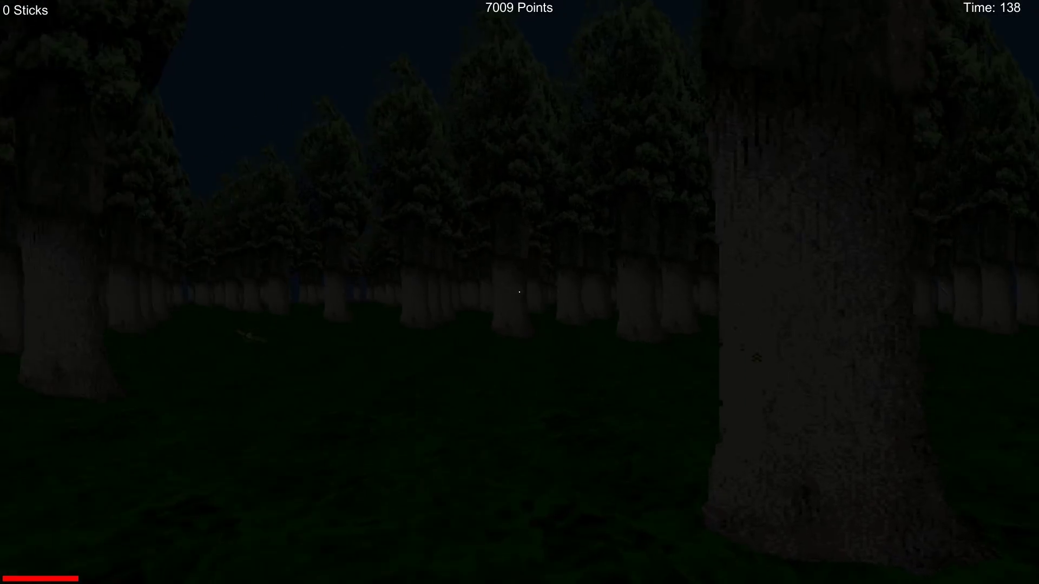
key(w)
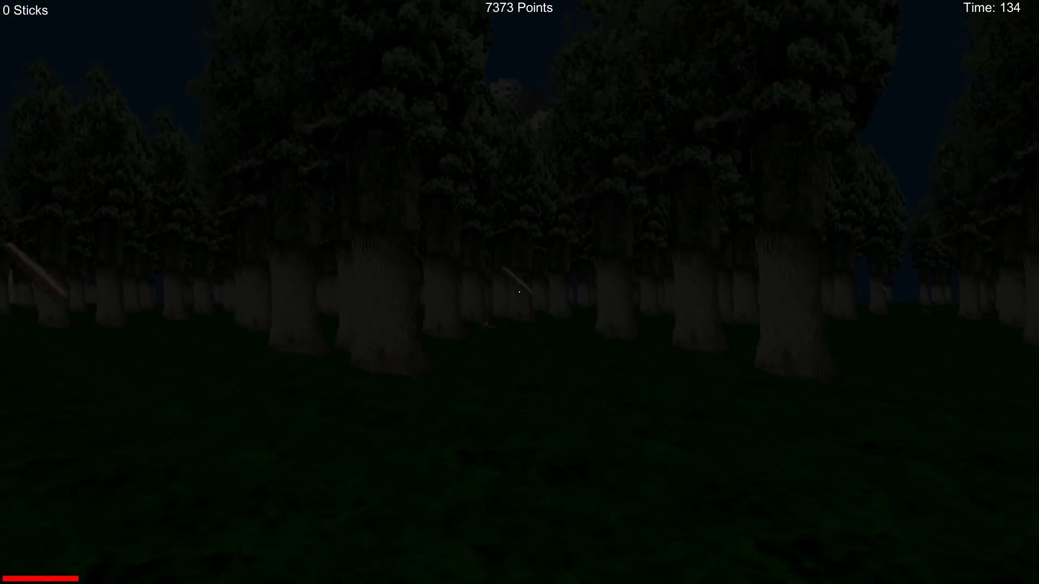
key(w)
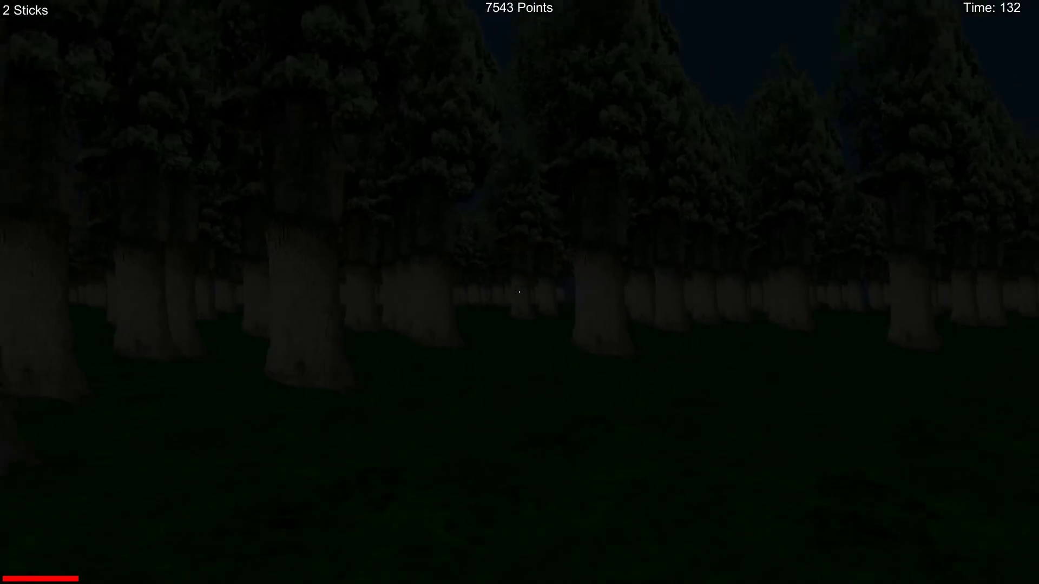
key(w)
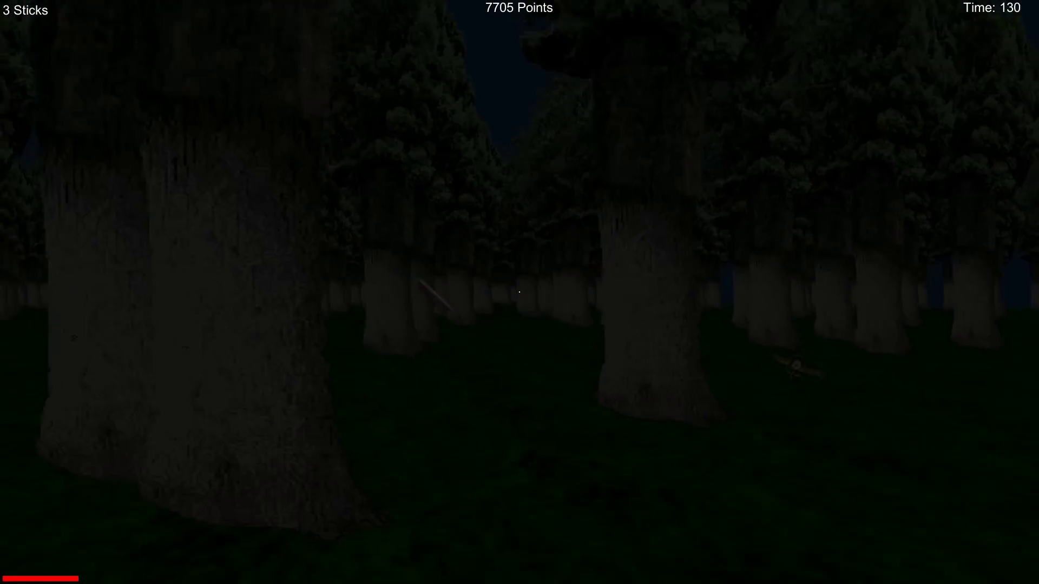
key(w)
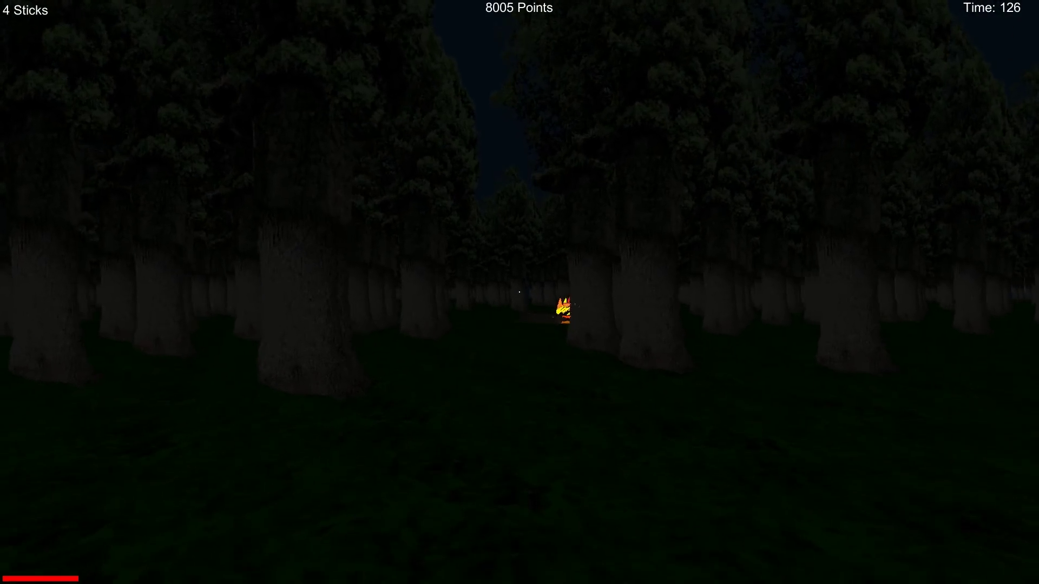
- Bring the four sticks to the campfire for a 5,451-point bonus, reaching 14,158
key(w)
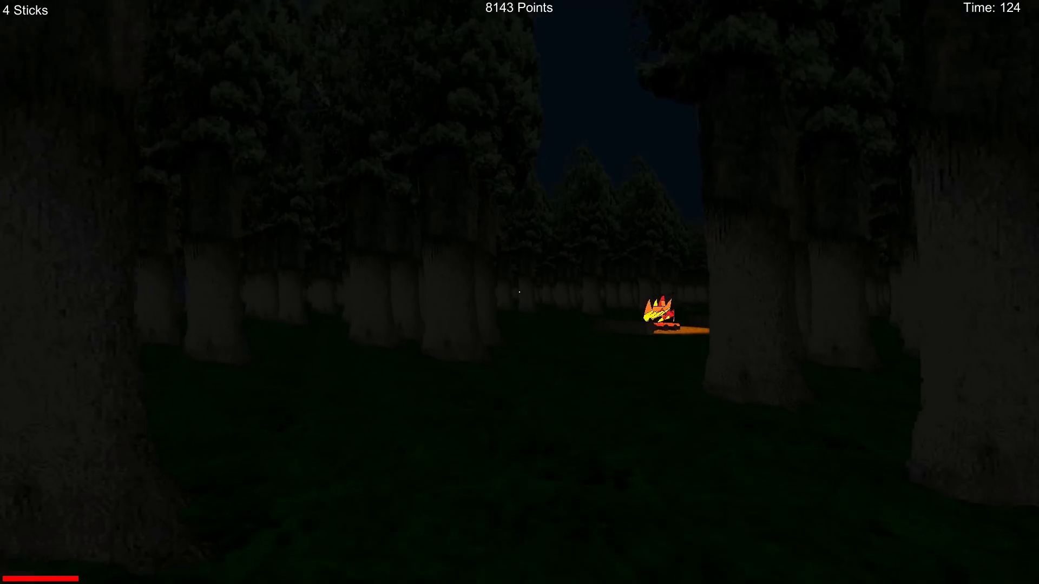
key(w)
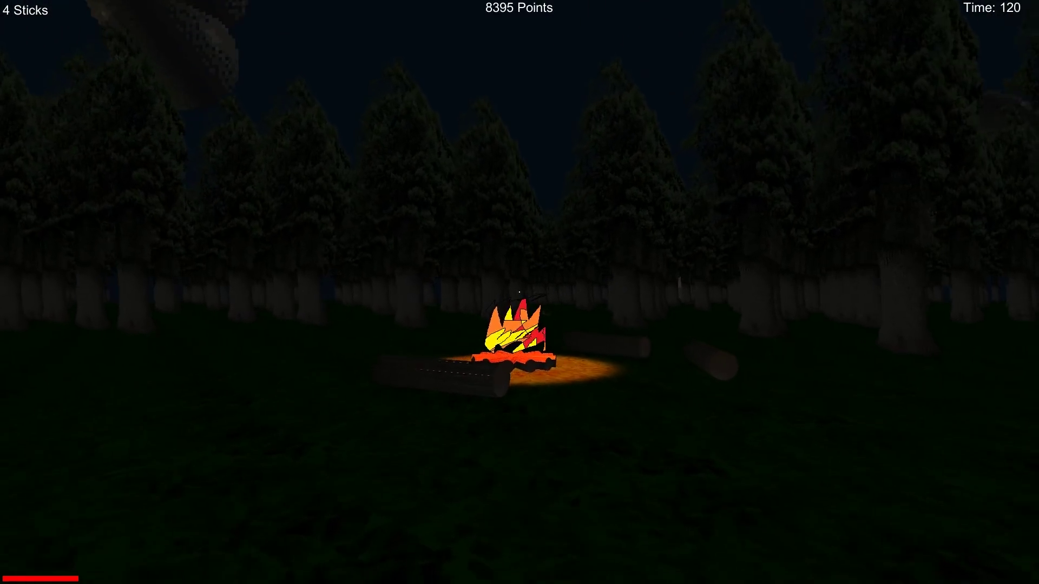
key(w)
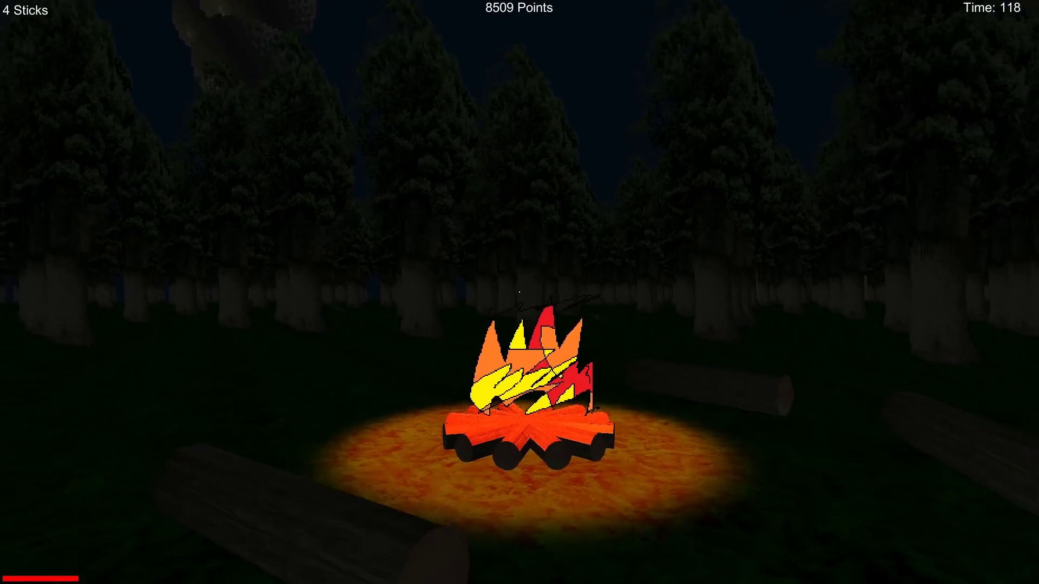
key(w)
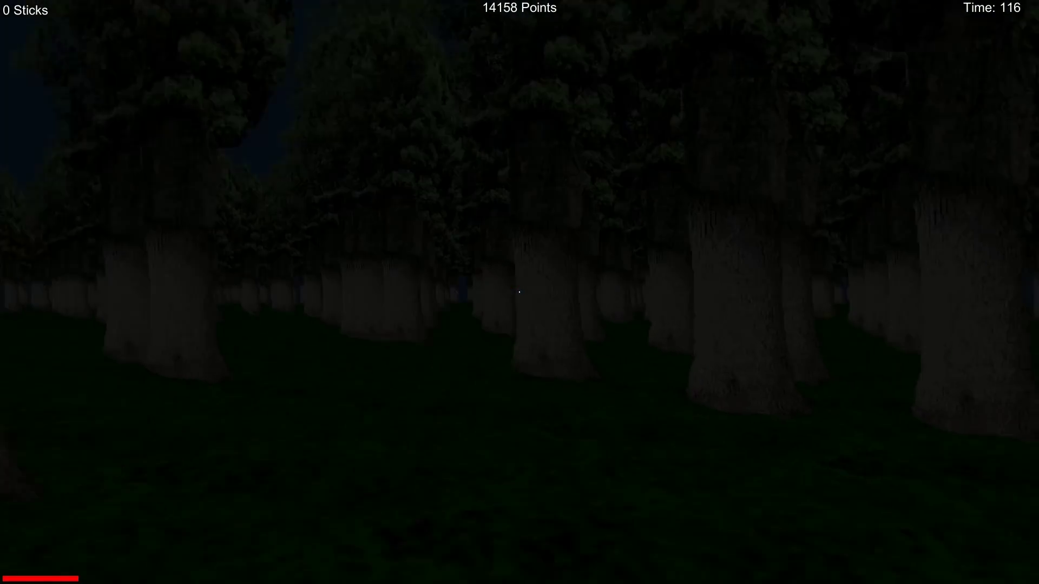
- Search between the trees and around the large trunk, collecting four sticks
key(w)
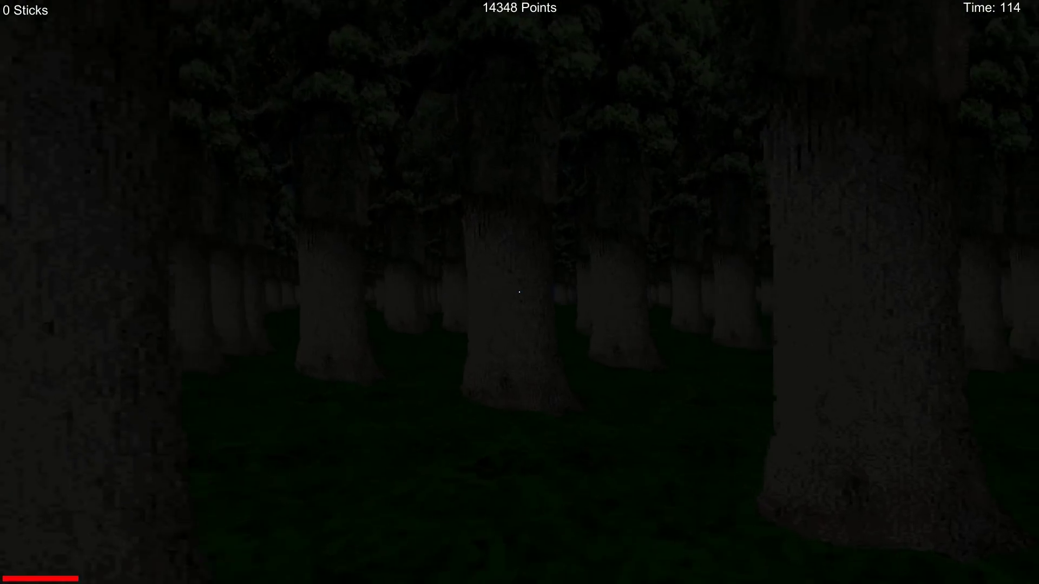
key(w)
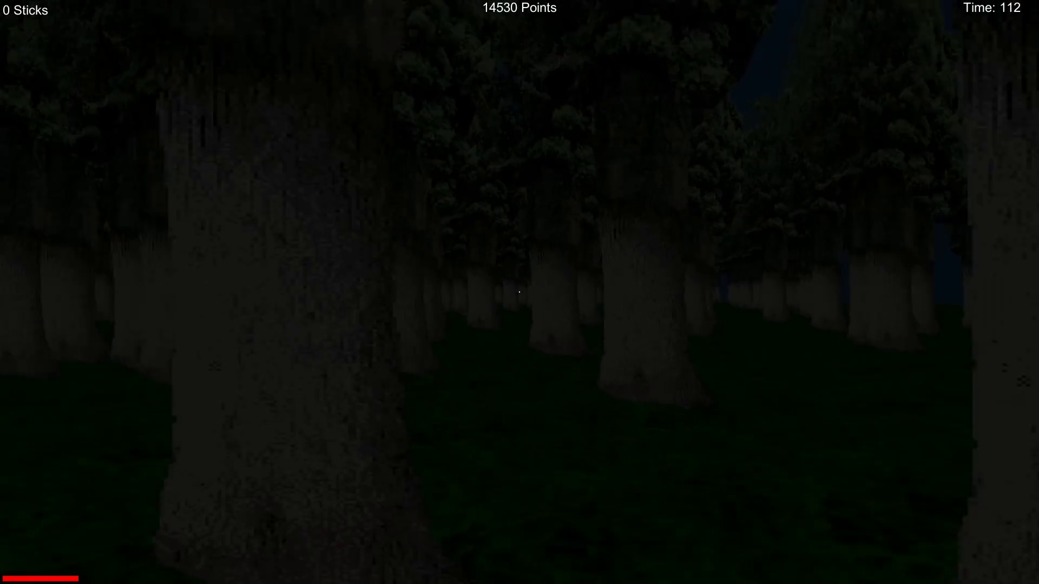
key(w)
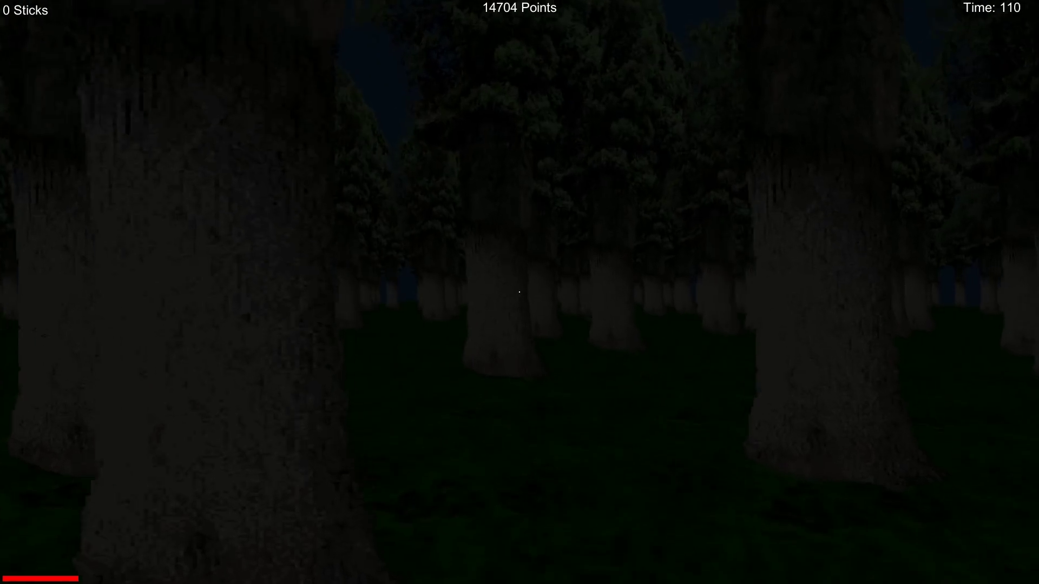
key(w)
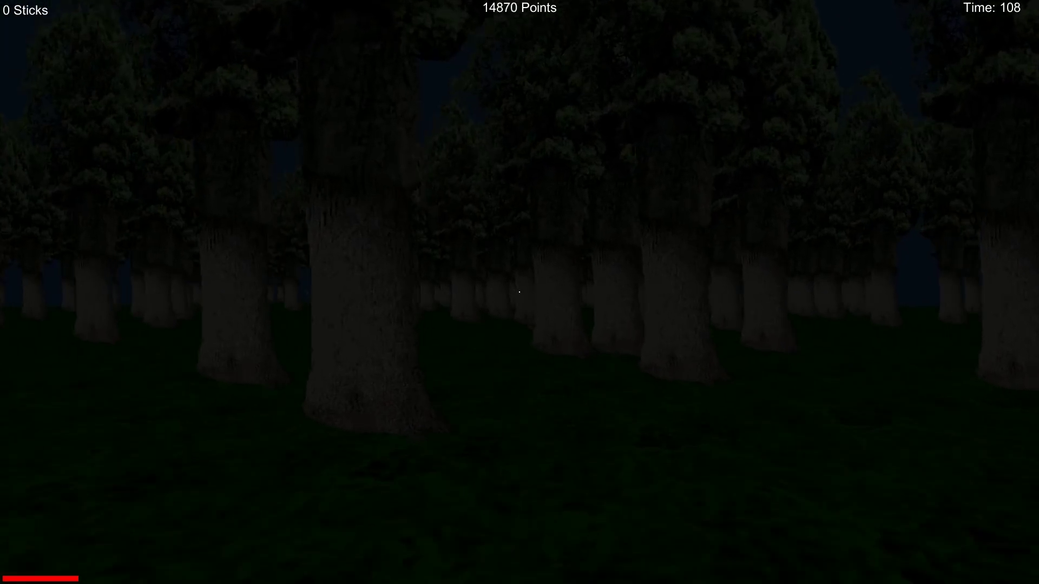
key(w)
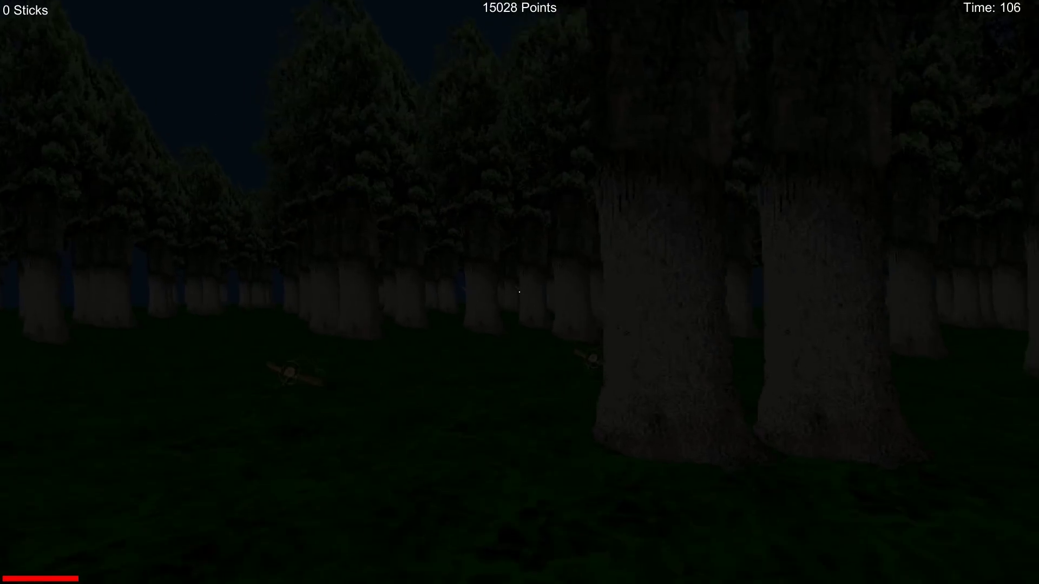
key(w)
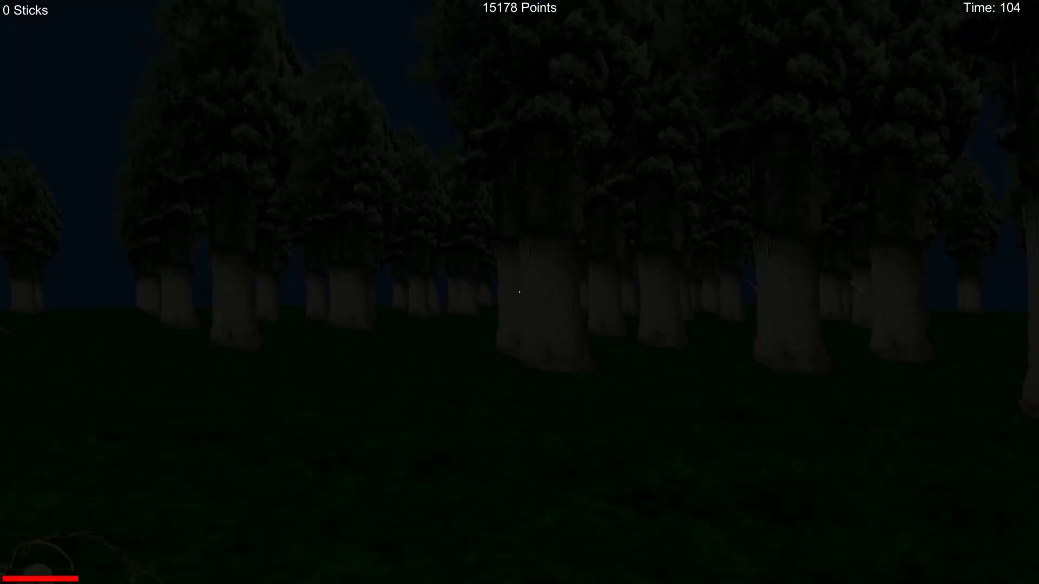
key(w)
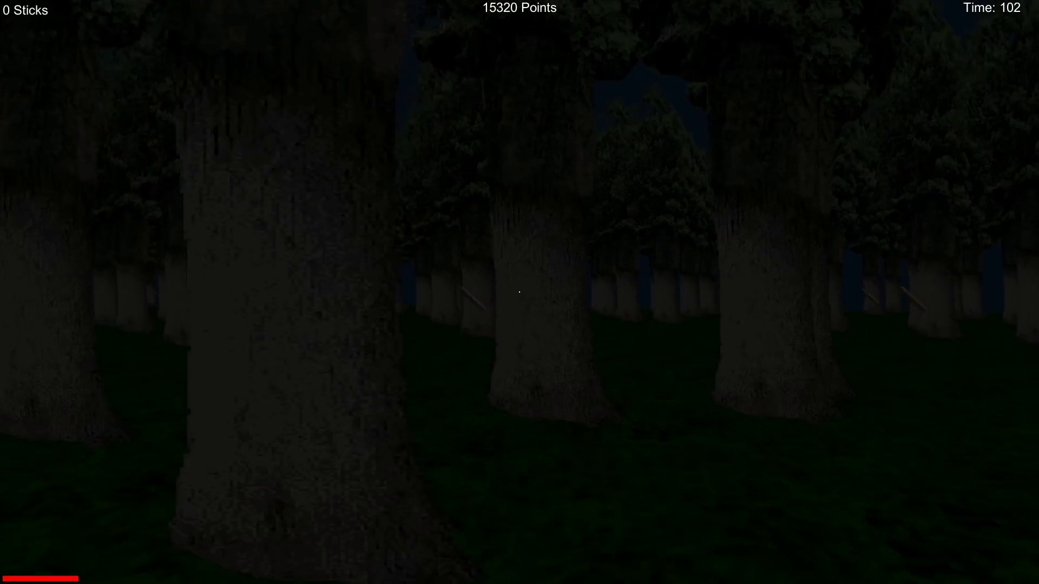
key(w)
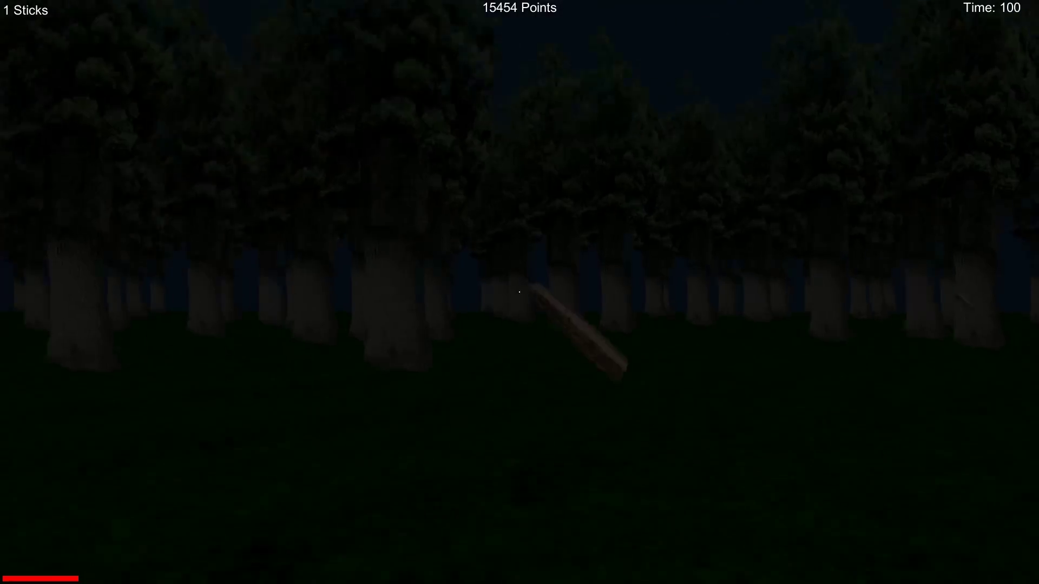
key(w)
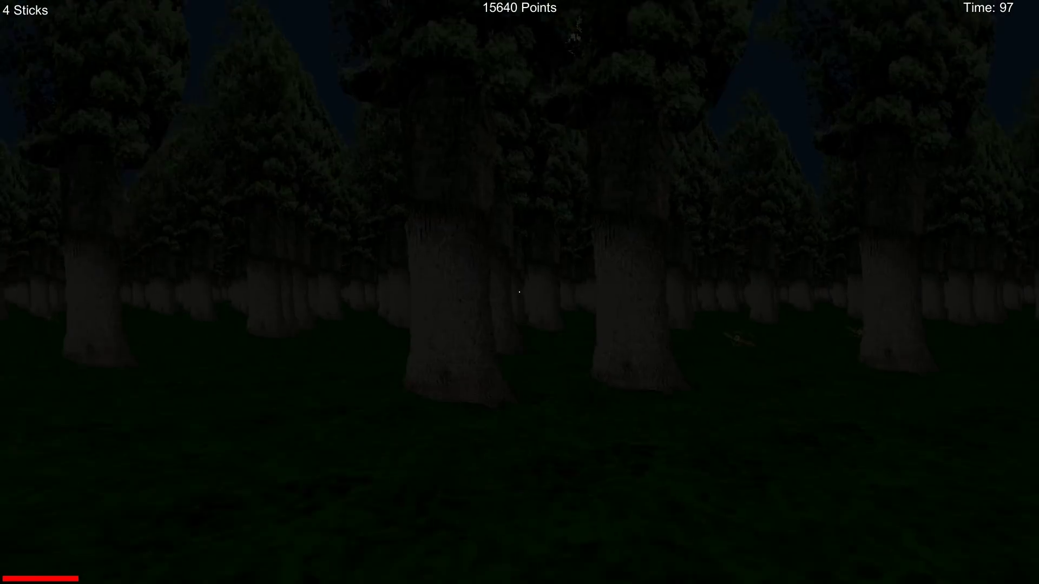
- Carry the four sticks past the large tree right up to the campfire
key(w)
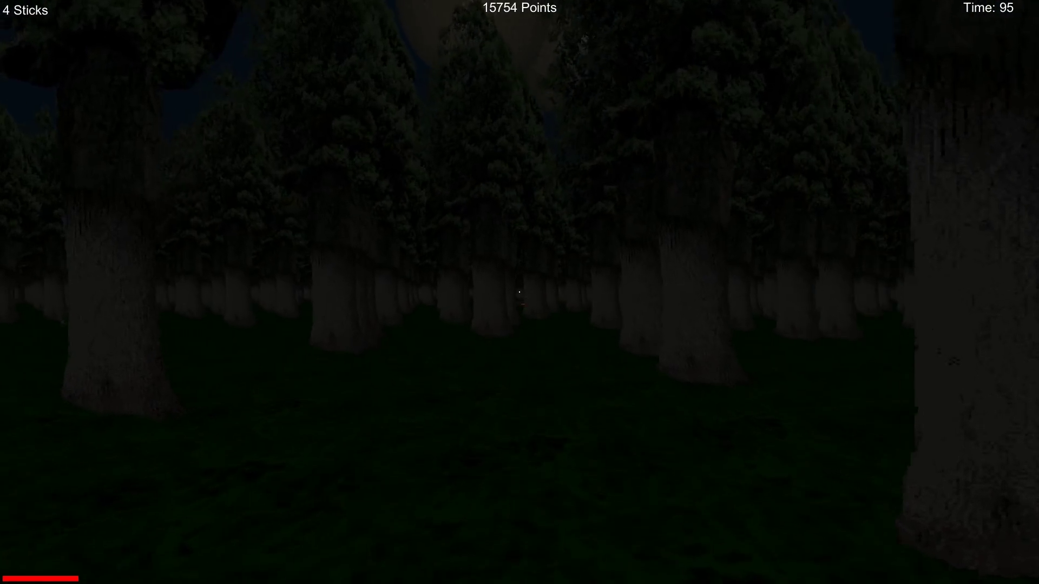
key(w)
key(w)
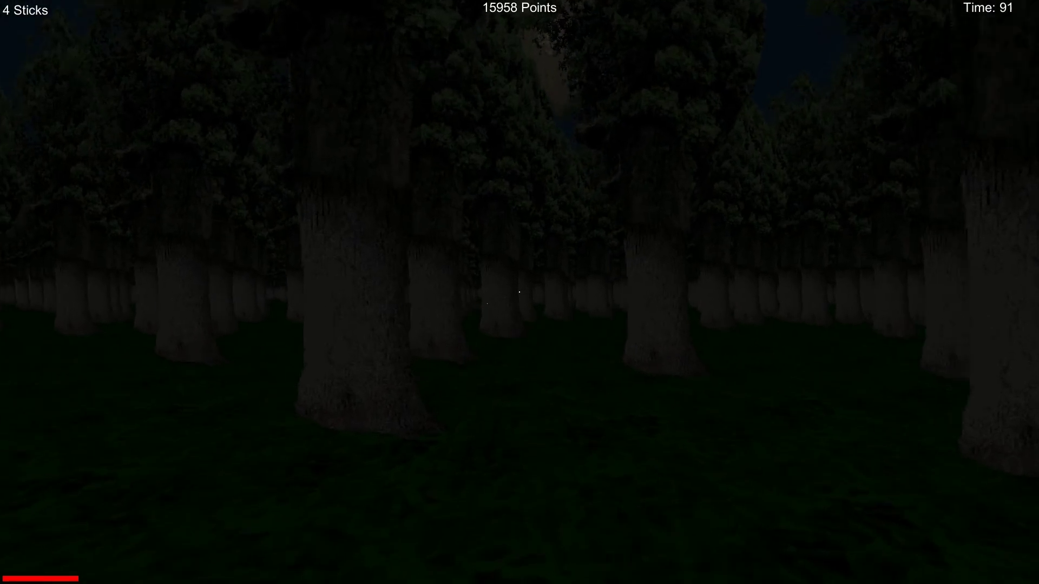
key(w)
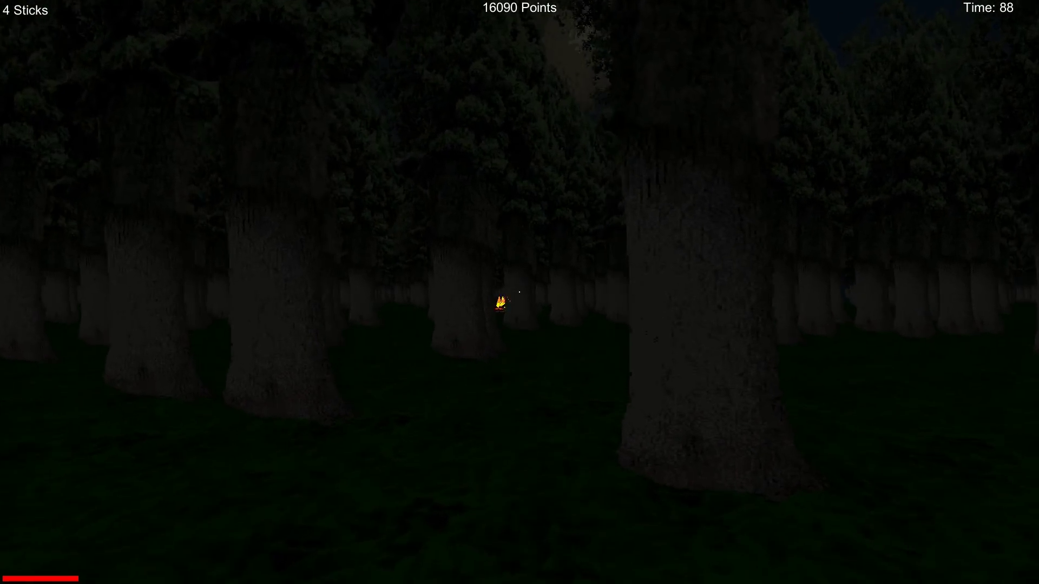
key(w)
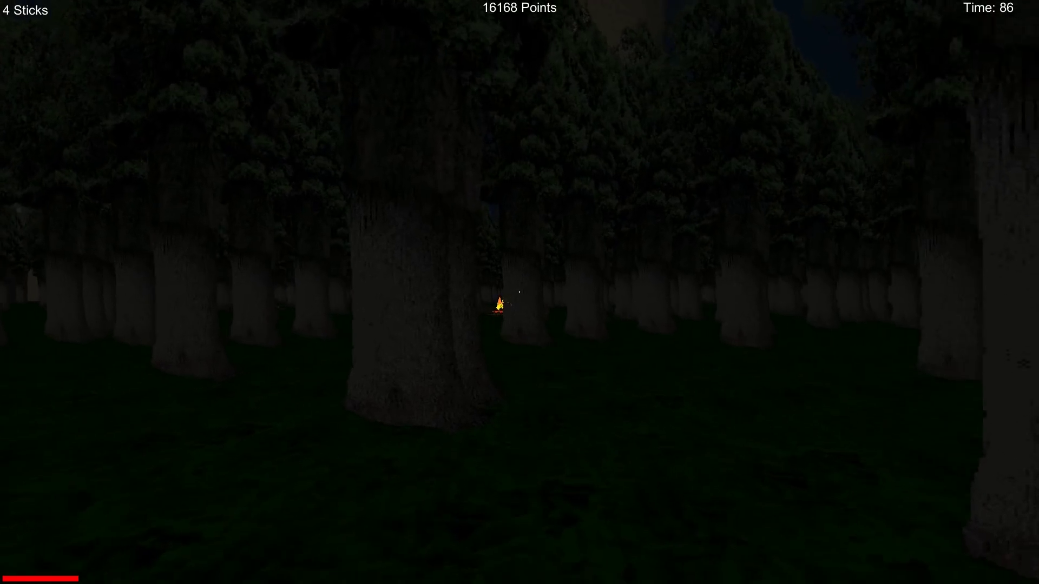
key(w)
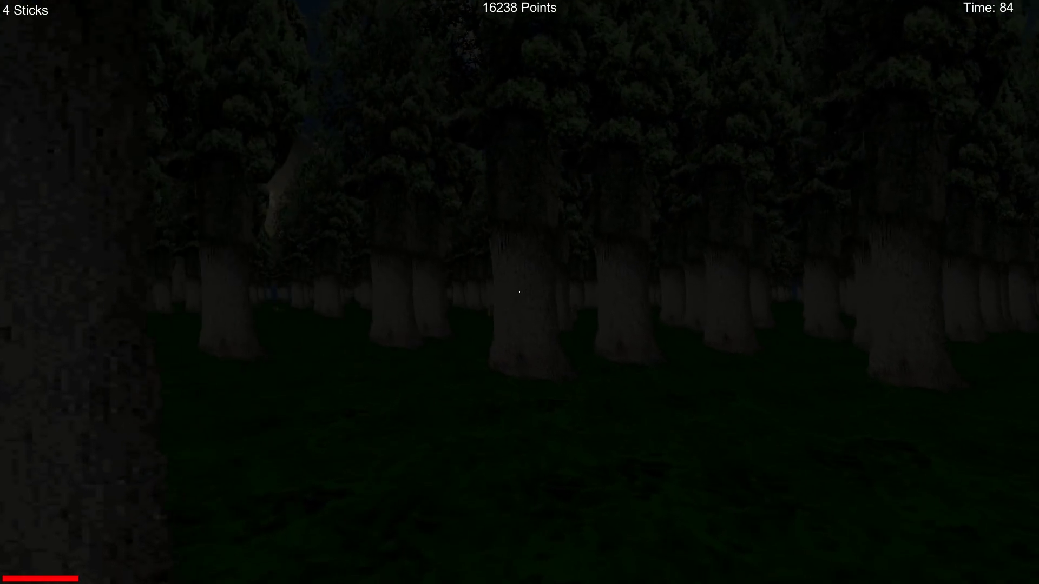
key(w)
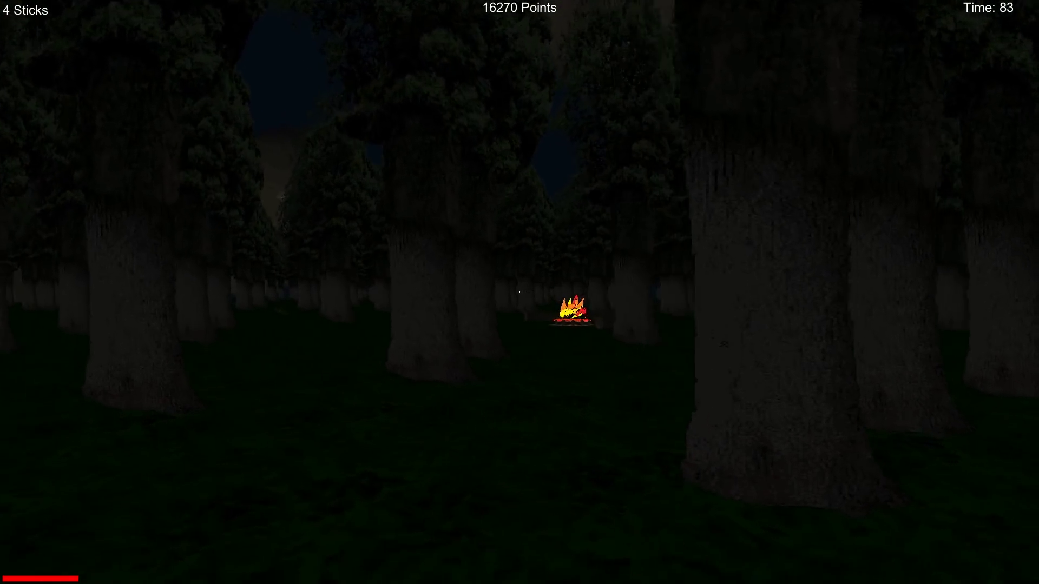
key(w)
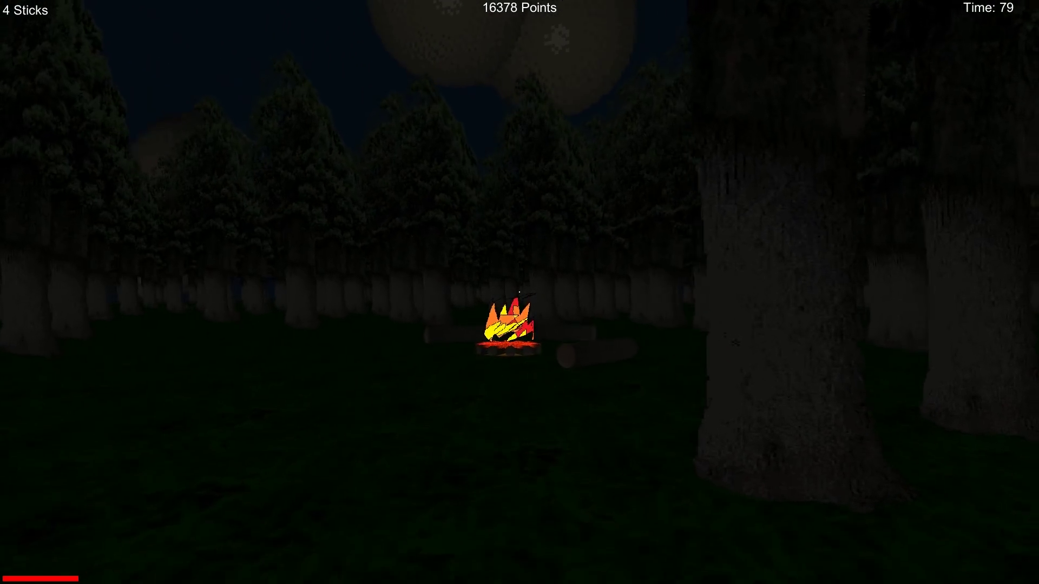
key(w)
key(w)
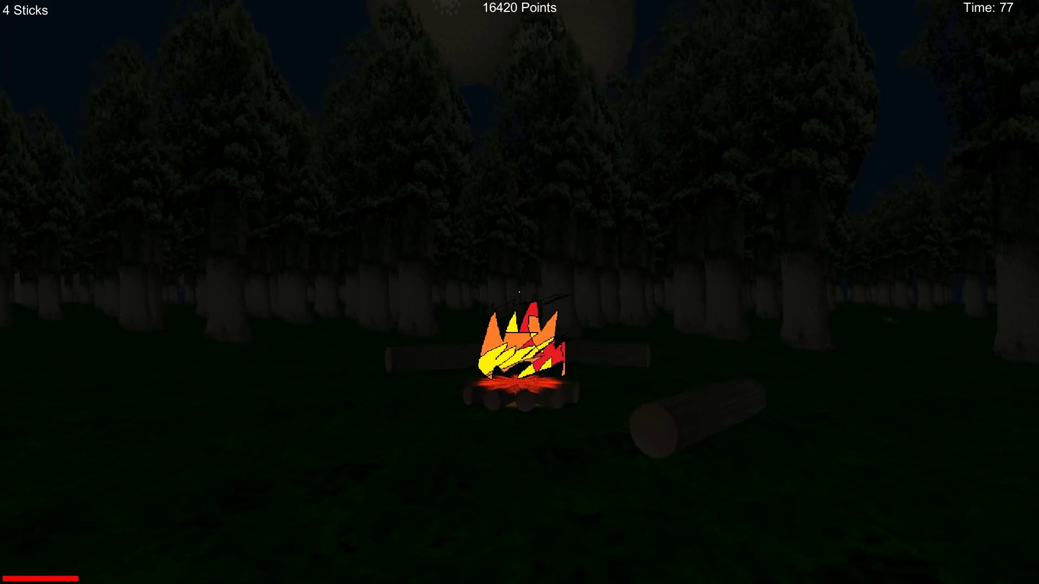
- Deposit the four sticks in the campfire, then pick up a stick in the forest
key(w)
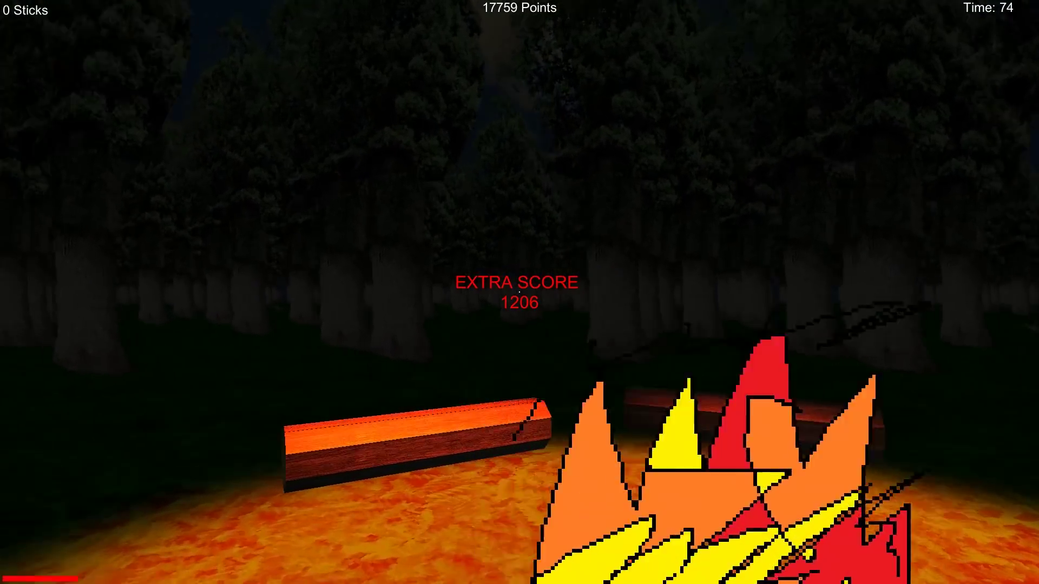
key(w)
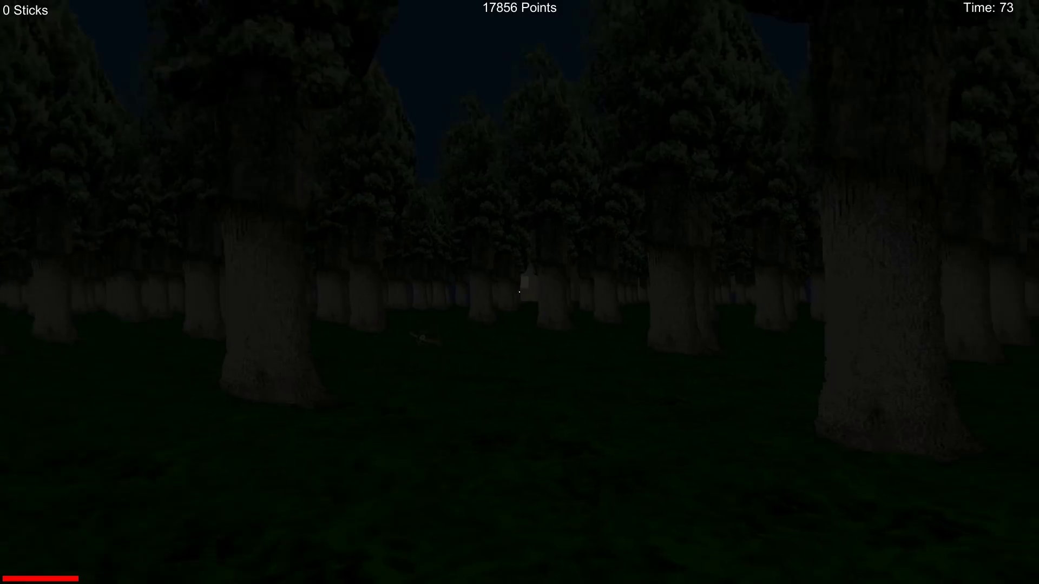
key(w)
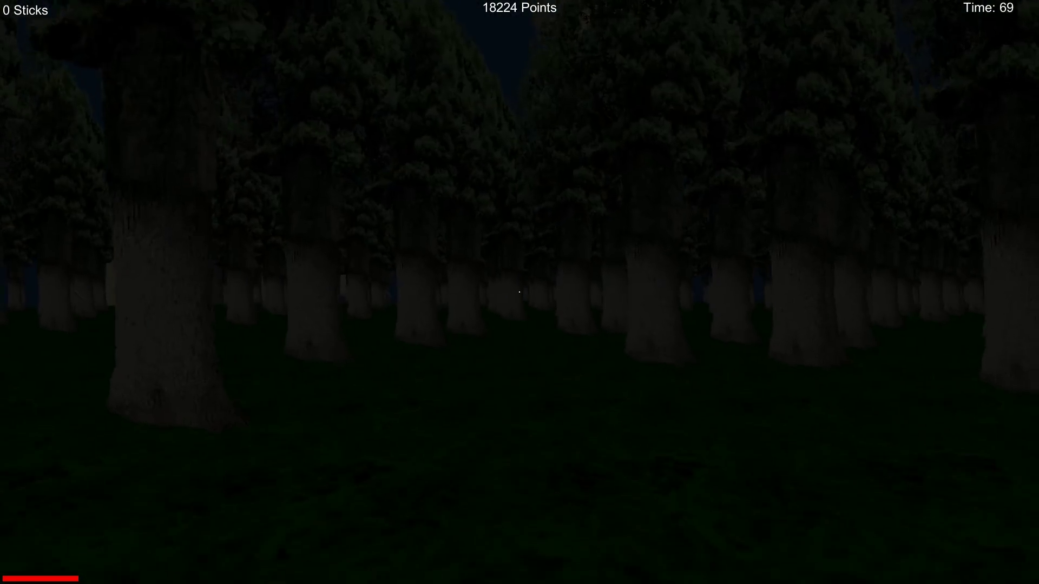
key(w)
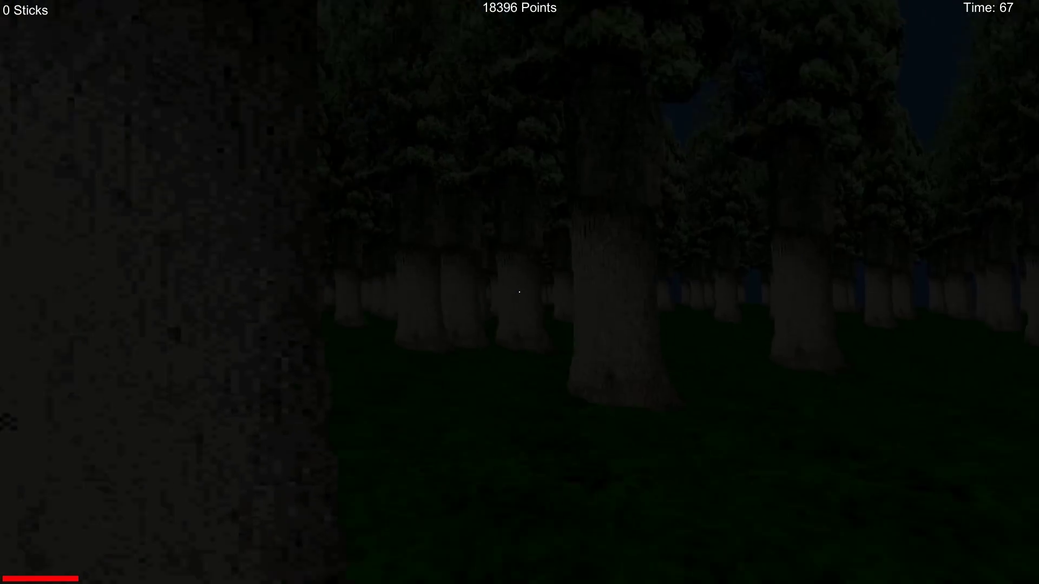
key(w)
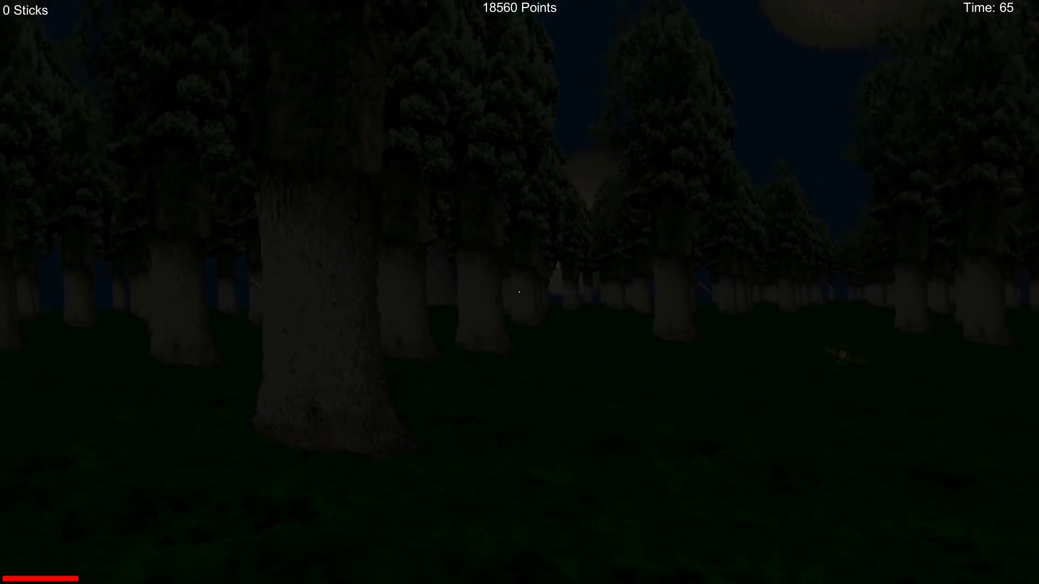
key(w)
click(519, 292)
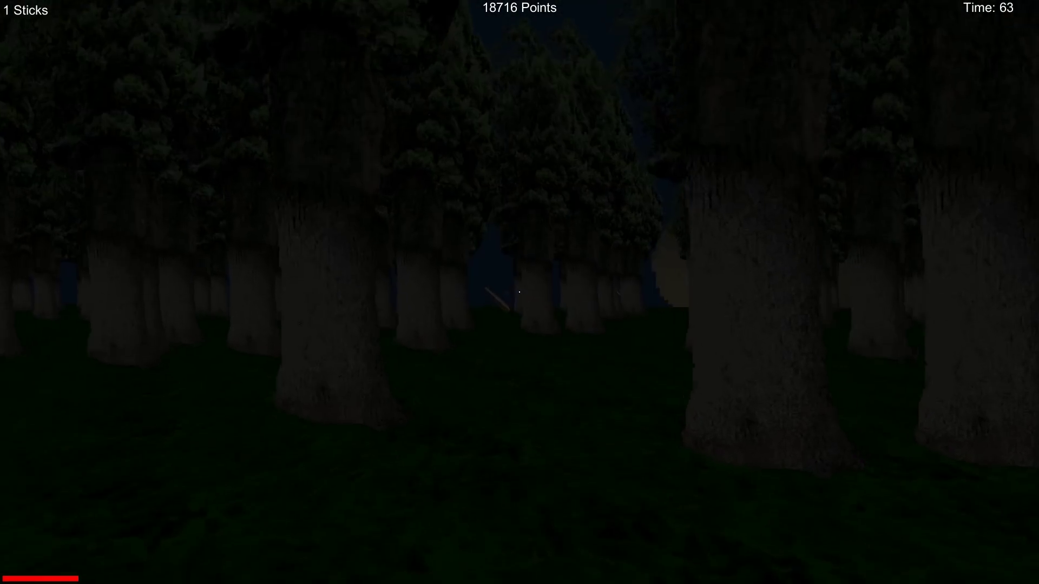
- Search the forest for more sticks, gathering three in total
key(w)
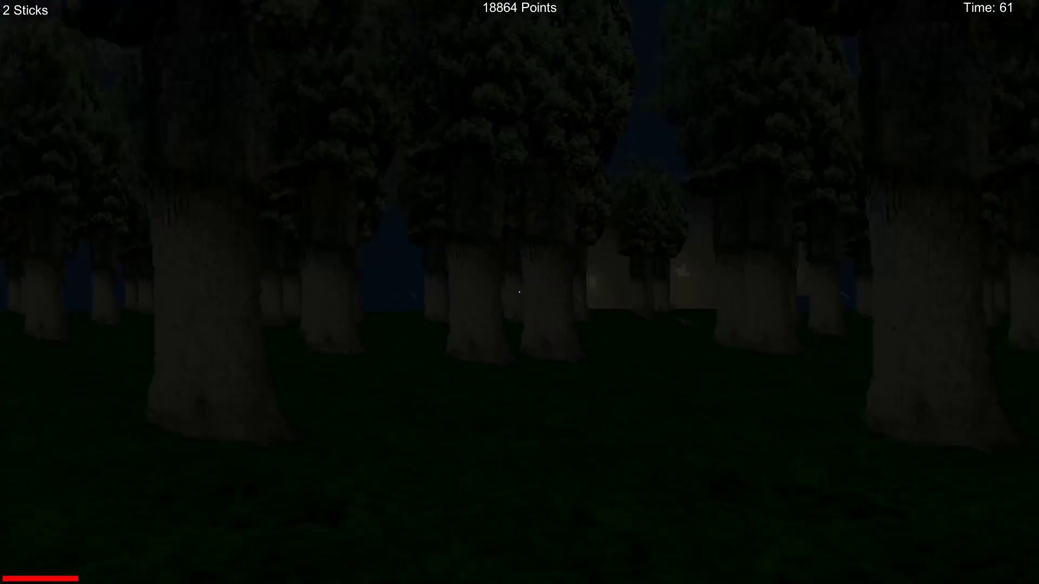
key(w)
key(w)
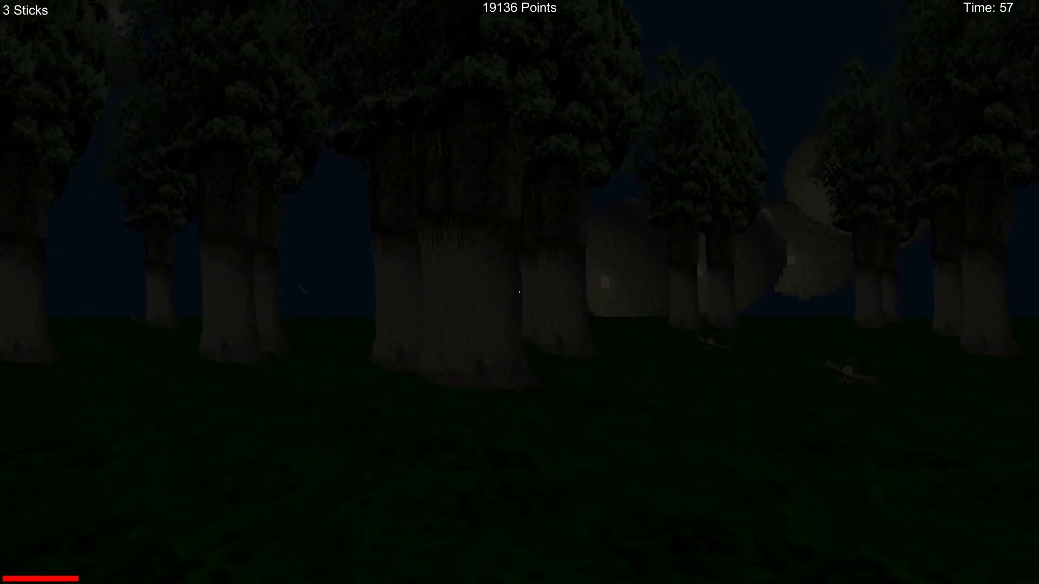
key(w)
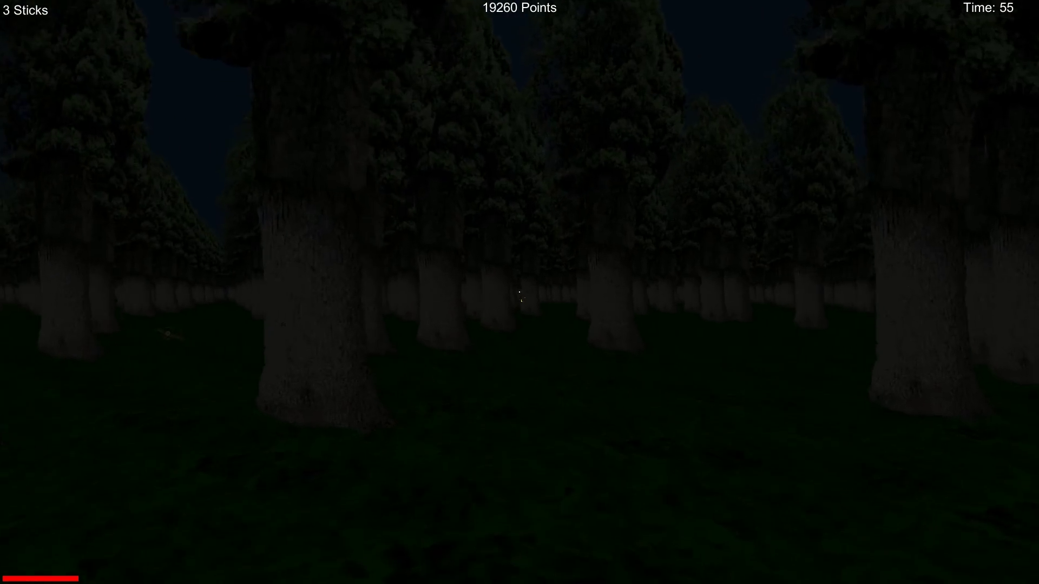
key(w)
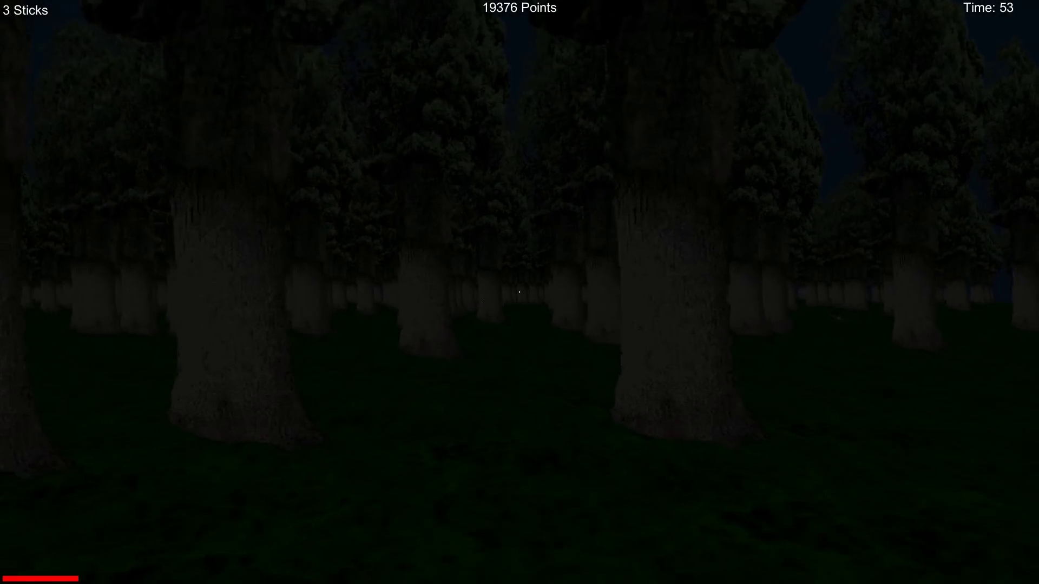
key(w)
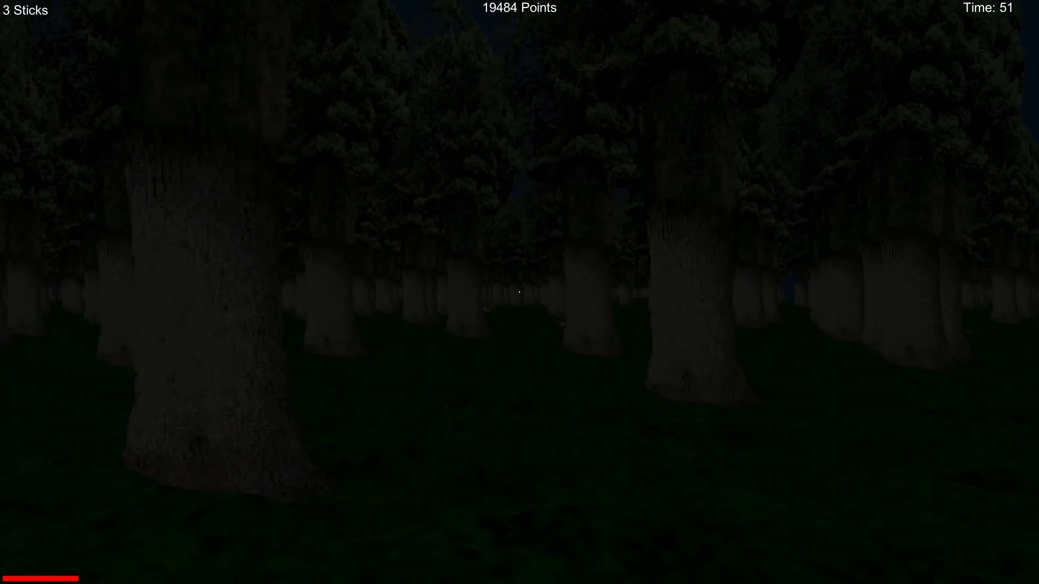
- Return to the campfire and drop all three sticks in, passing 20,600 points
key(w)
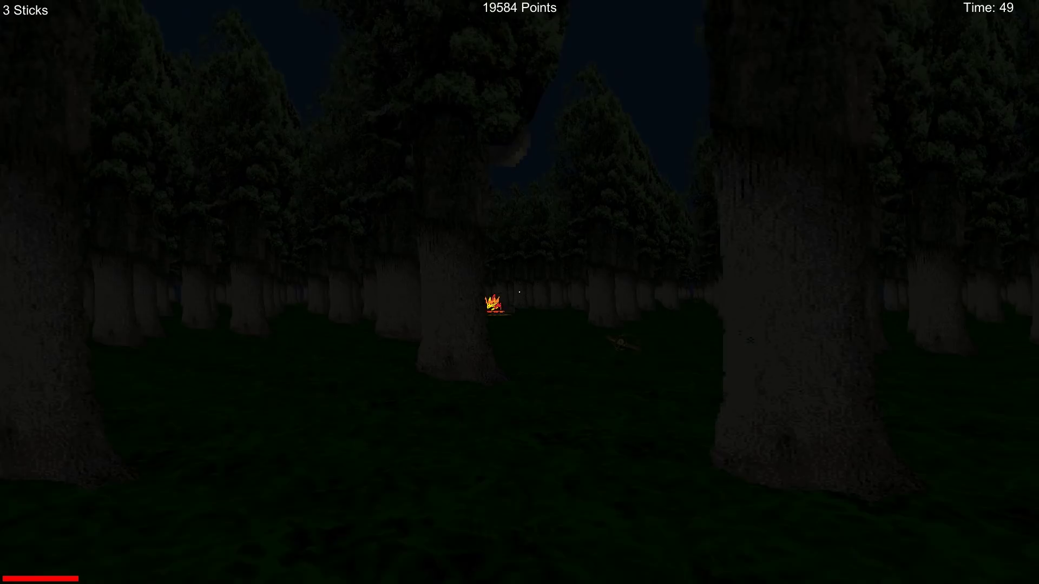
key(w)
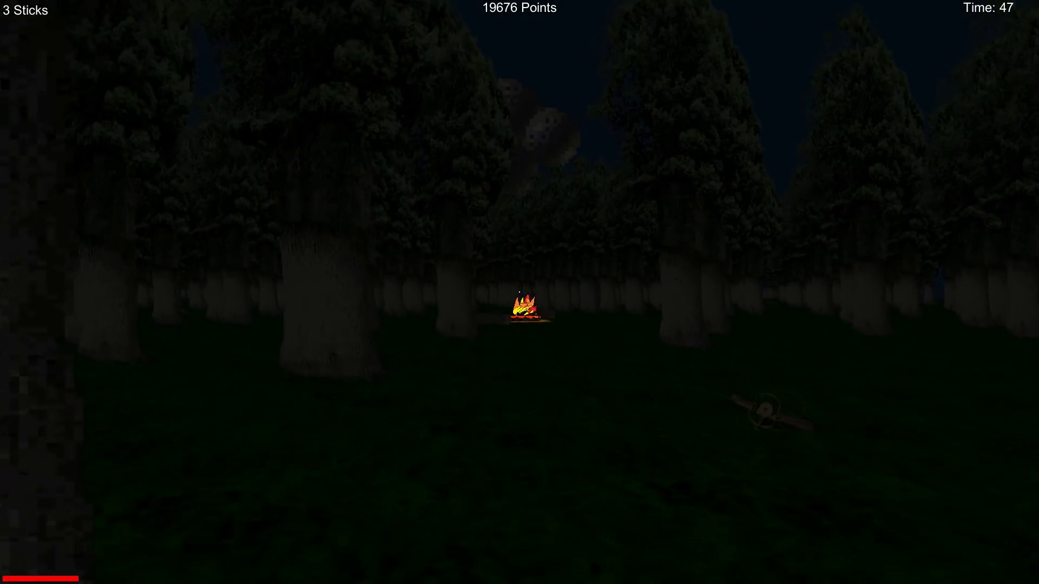
key(w)
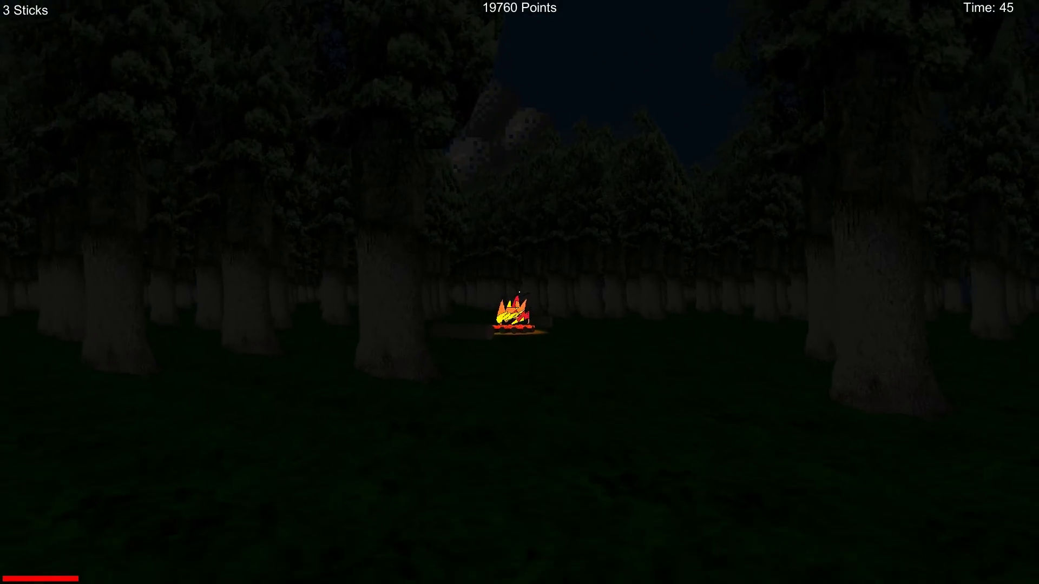
key(w)
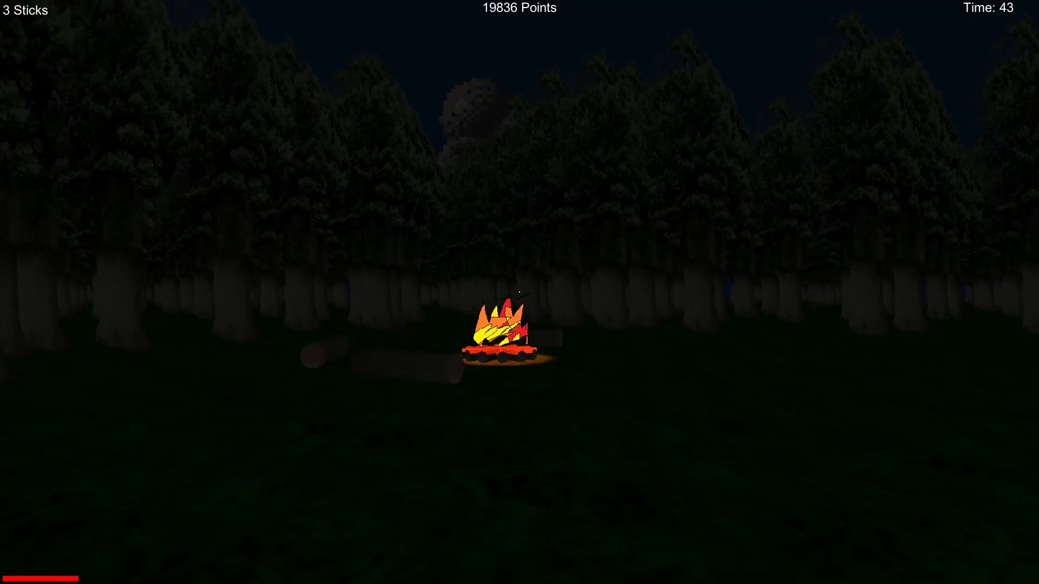
key(w)
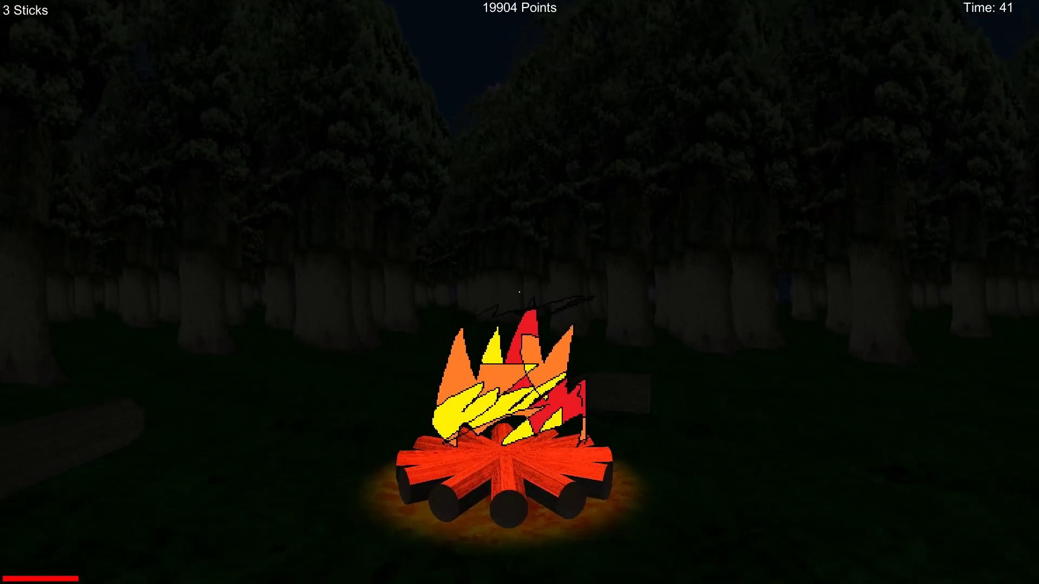
key(w)
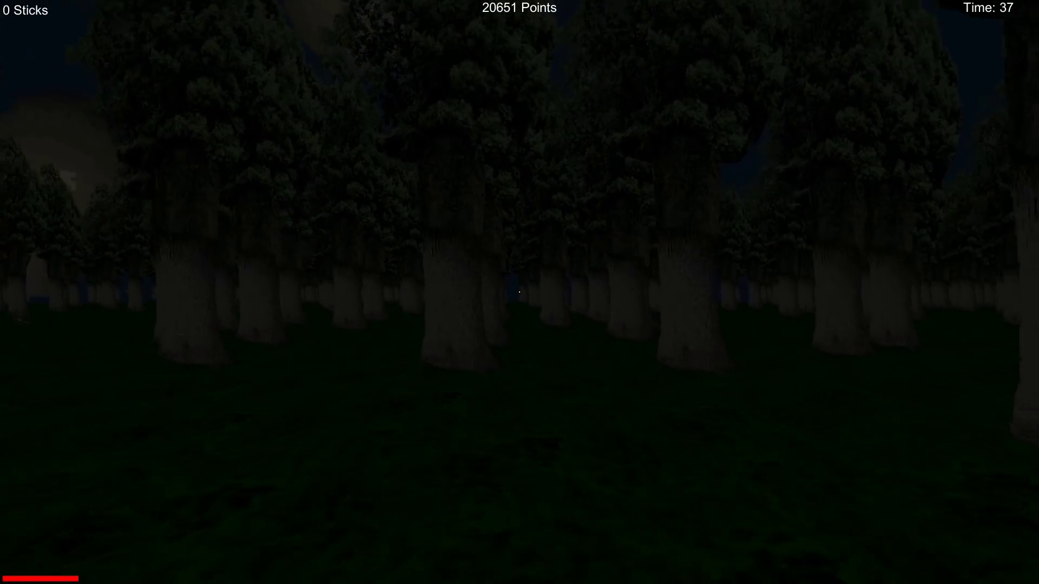
- Search among the tree trunks for two more sticks
key(w)
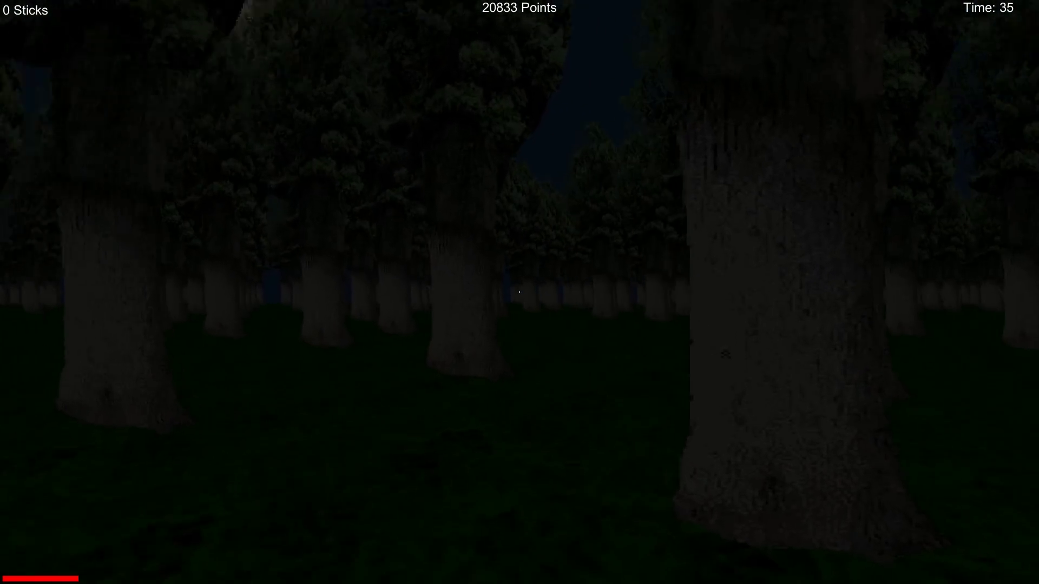
key(w)
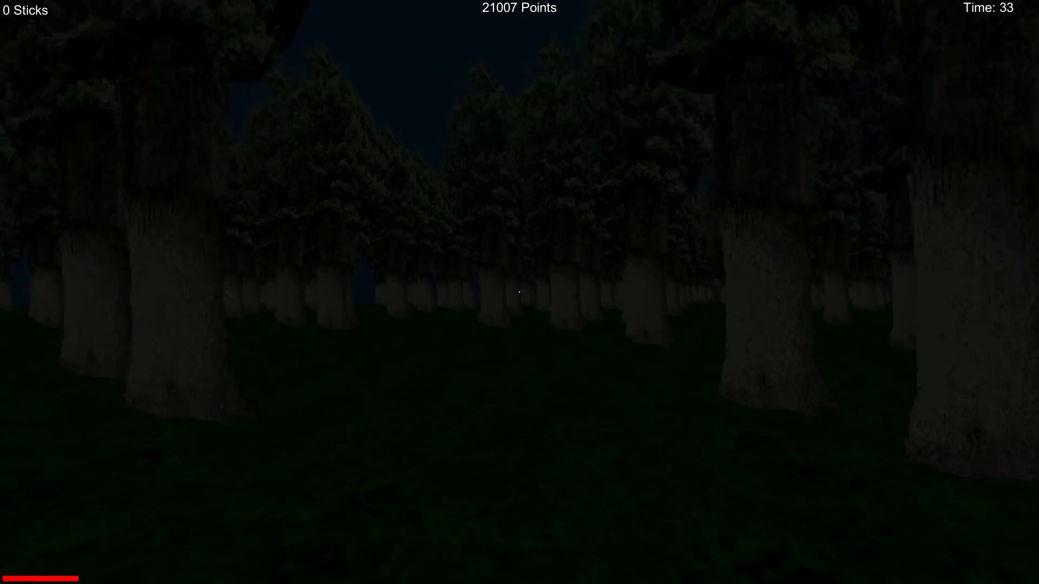
key(w)
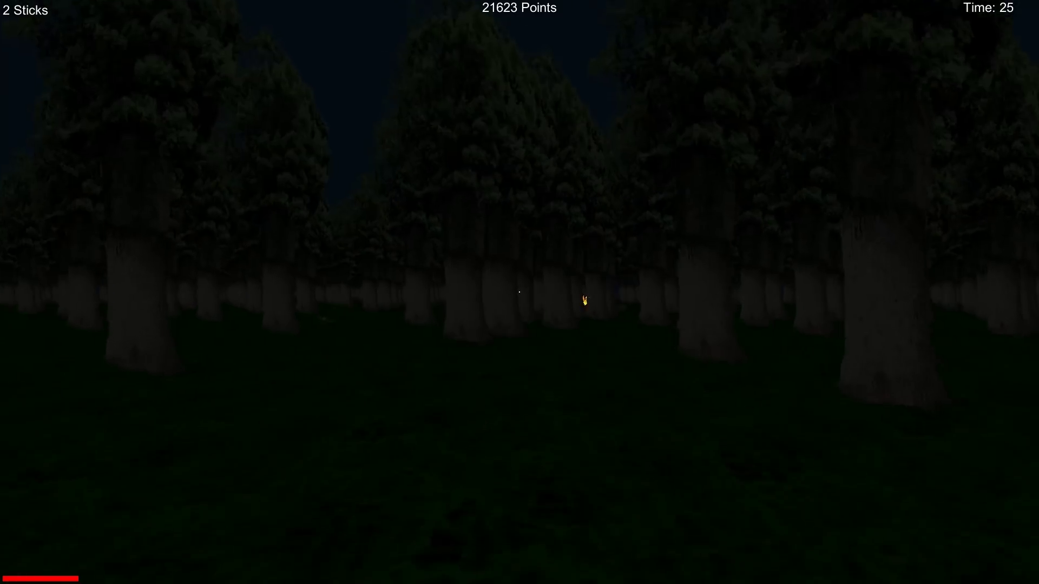
- Walk into the campfire and drop both sticks, reaching 22,459 points
key(w)
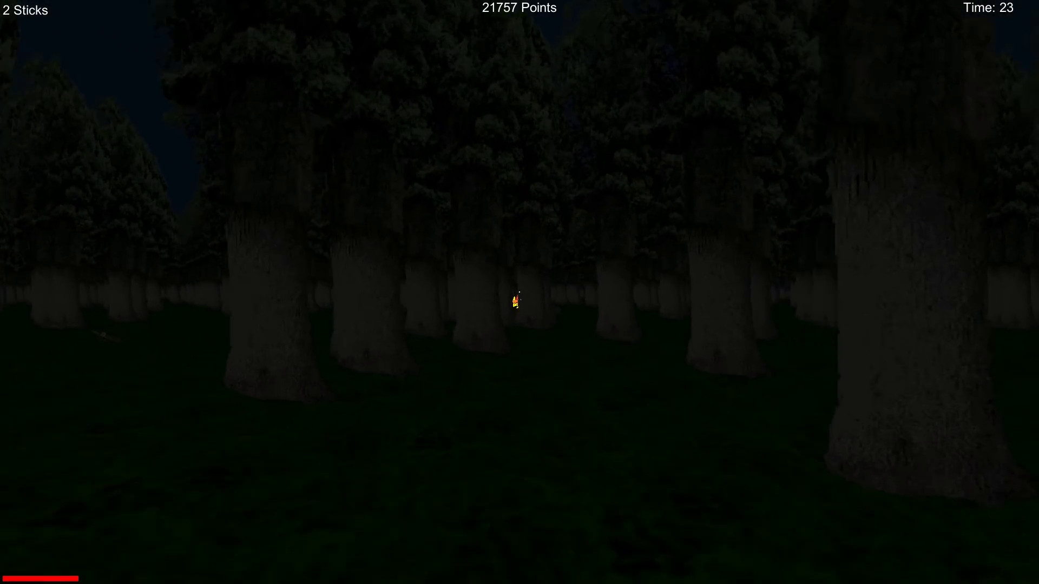
key(w)
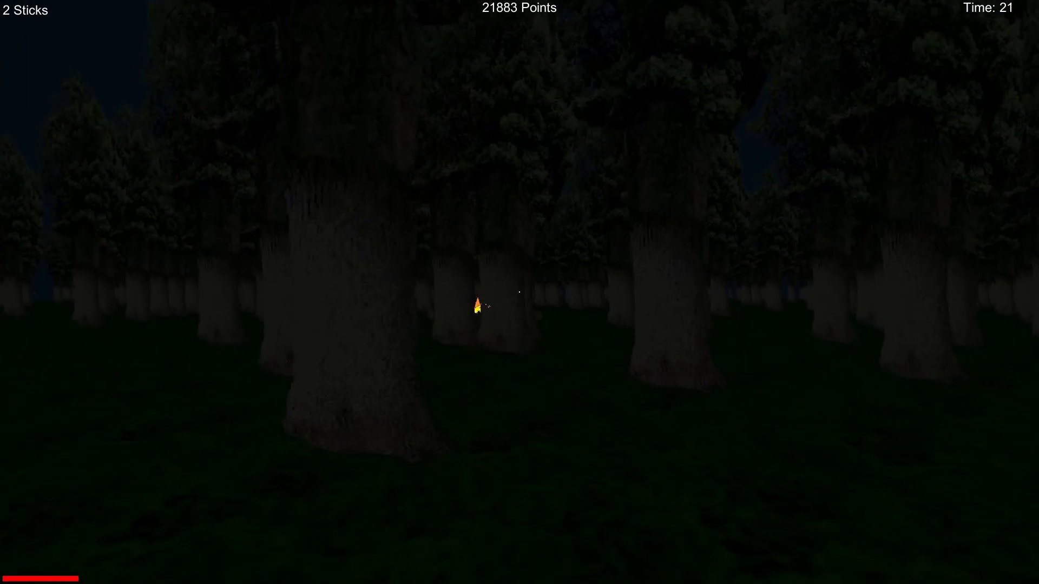
key(w)
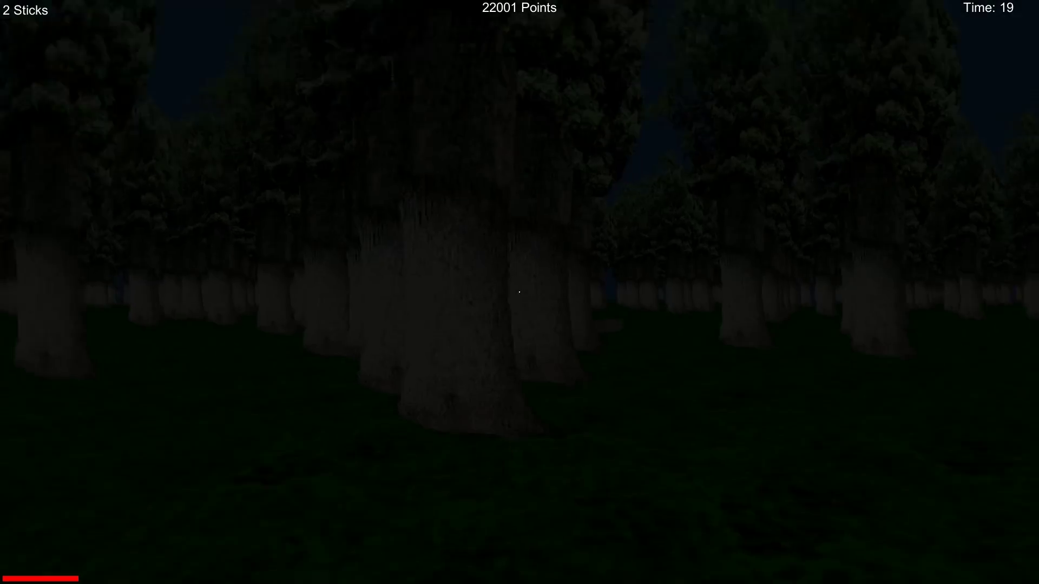
key(w)
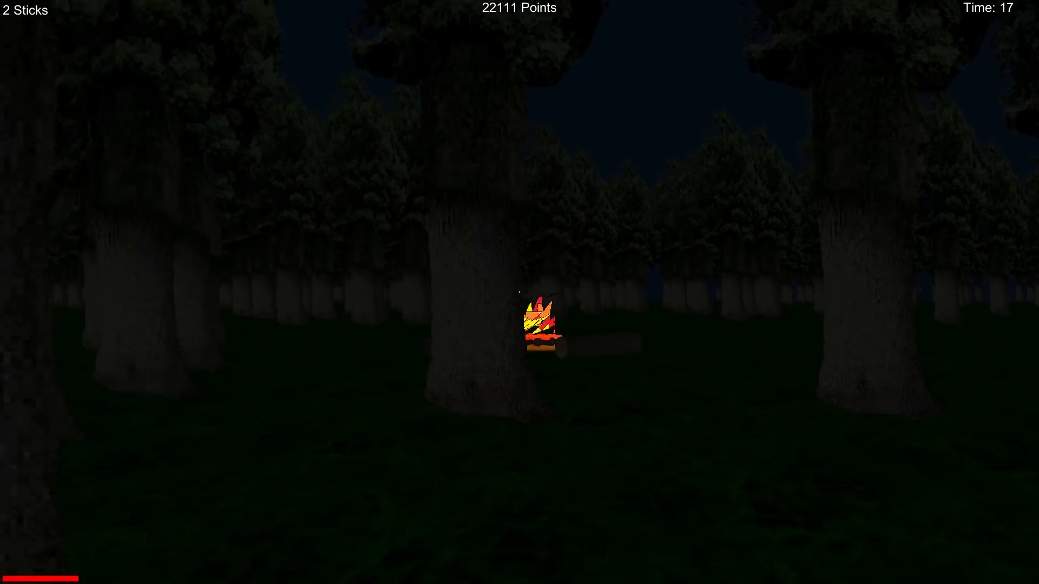
key(w)
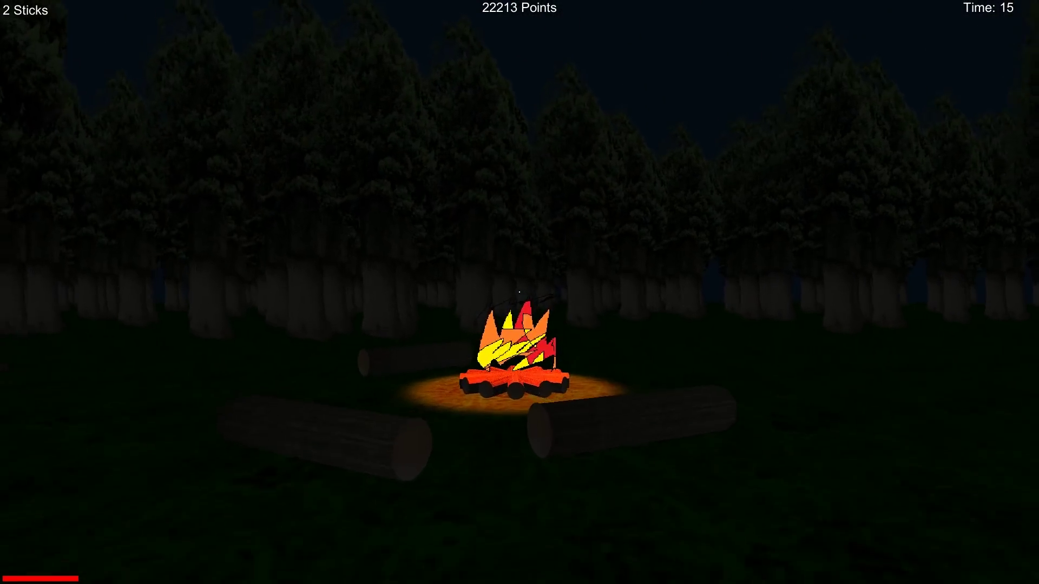
key(w)
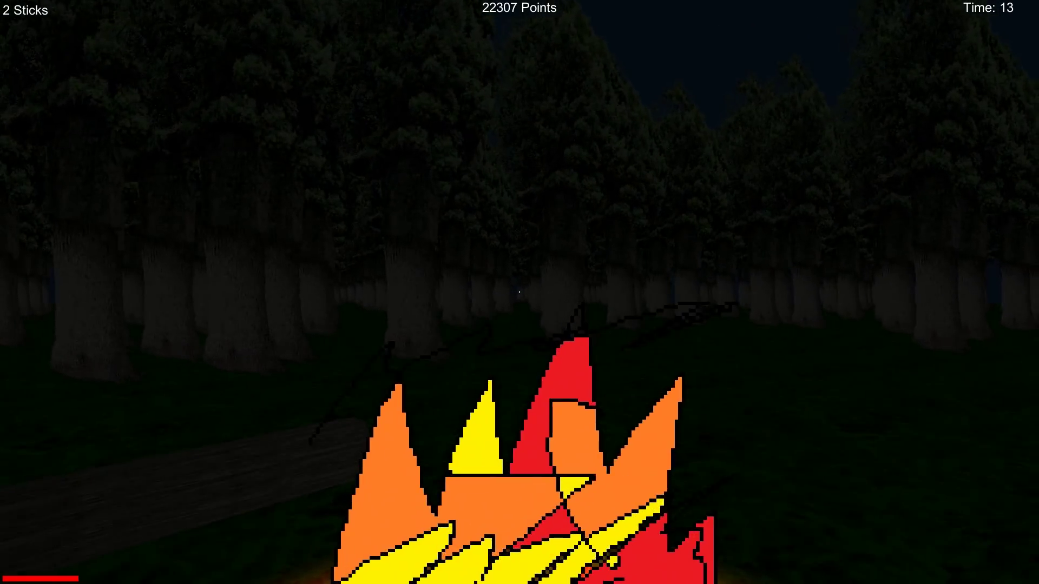
key(w)
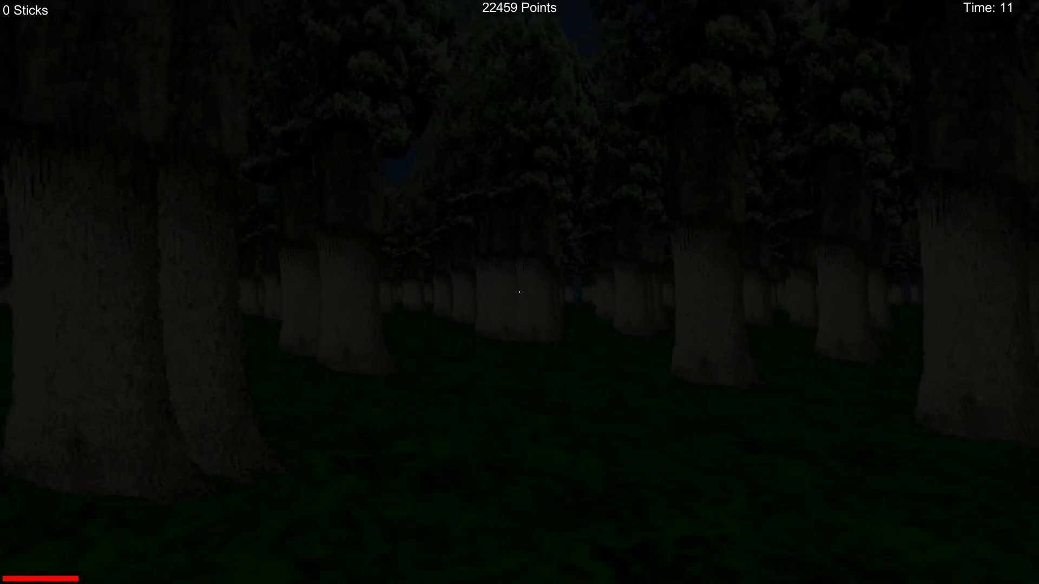
- Circle around the campfire until the countdown hits zero and the demo restarts
key(w)
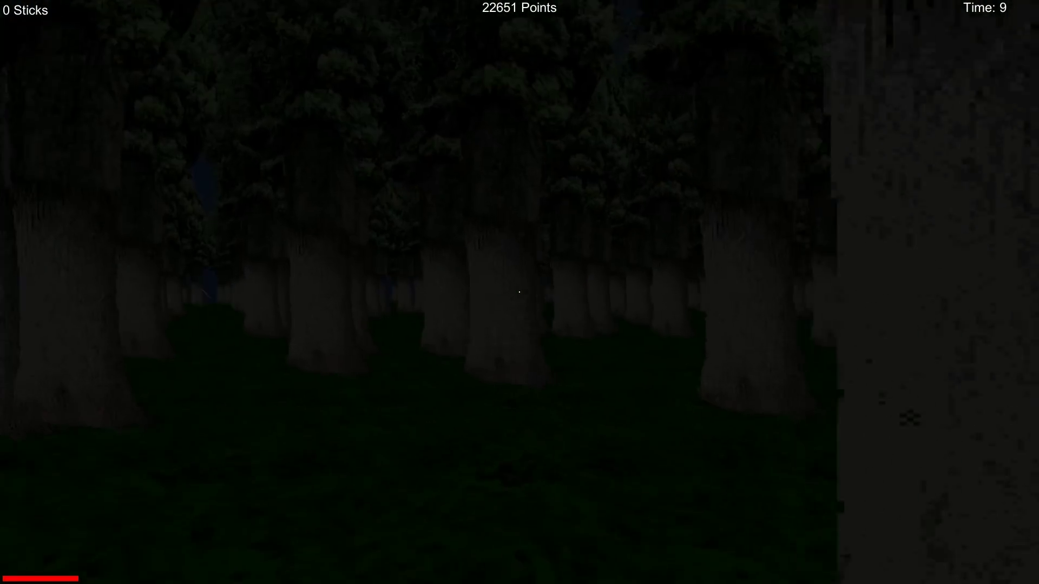
key(w)
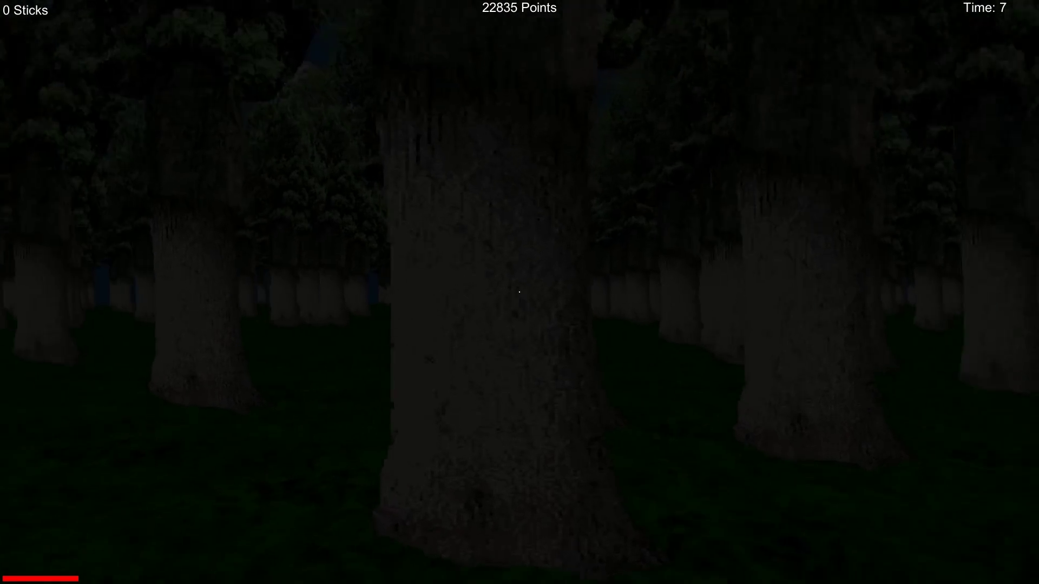
key(w)
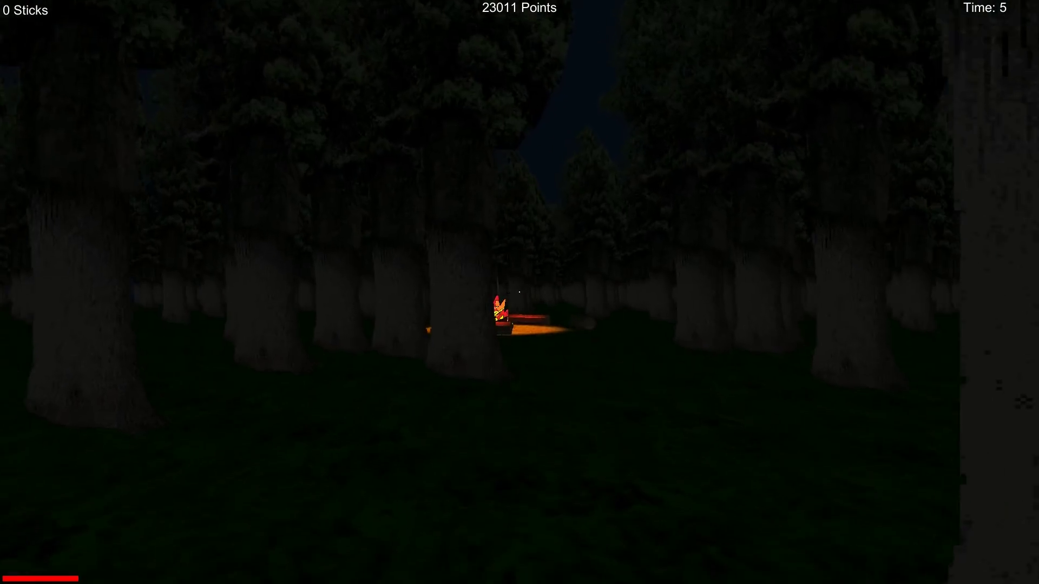
key(w)
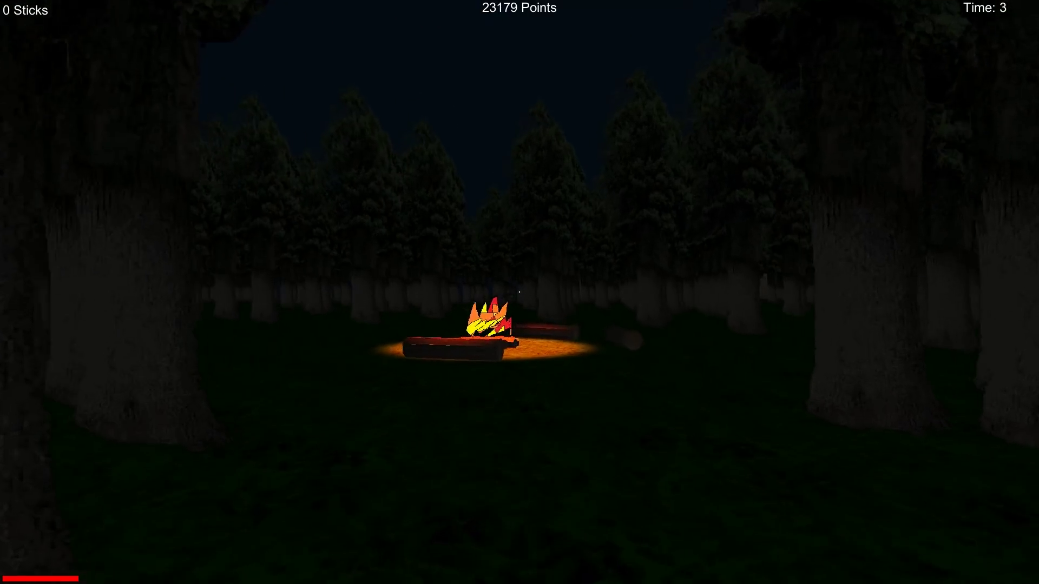
key(w)
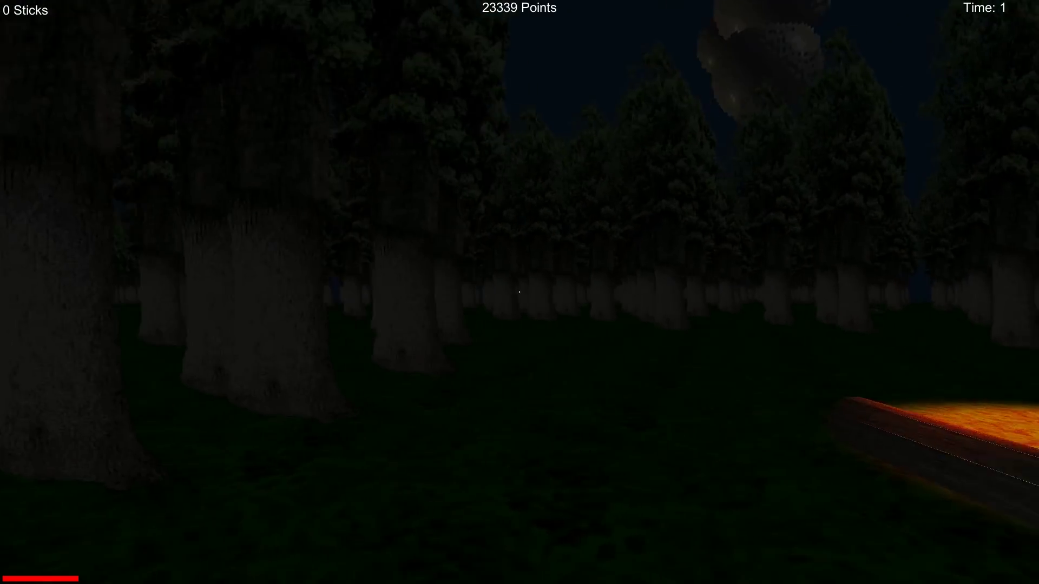
key(w)
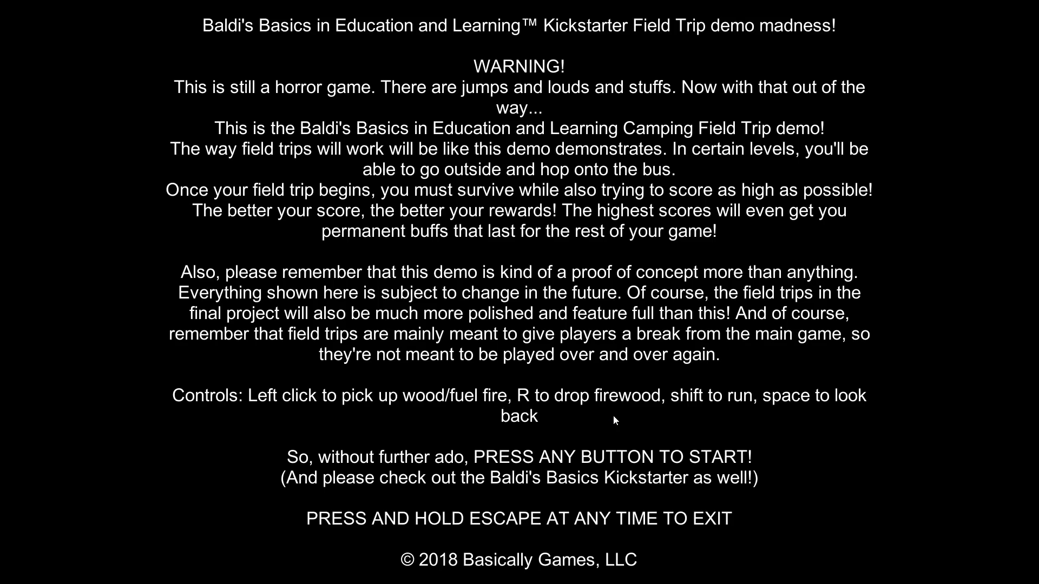
- Start a new run and walk from the campfire into the dark forest
click(557, 416)
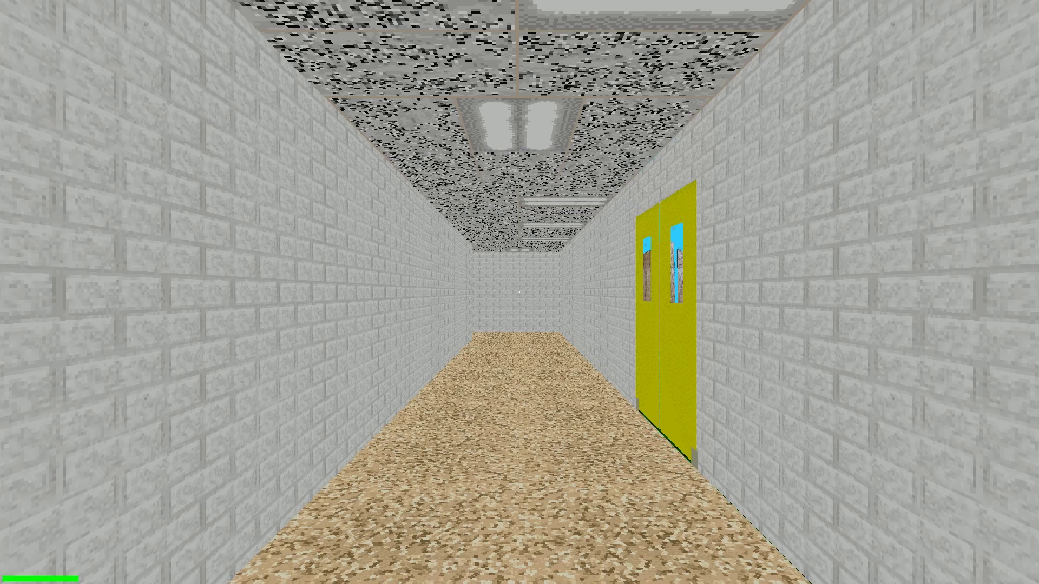
key(w)
key(w)
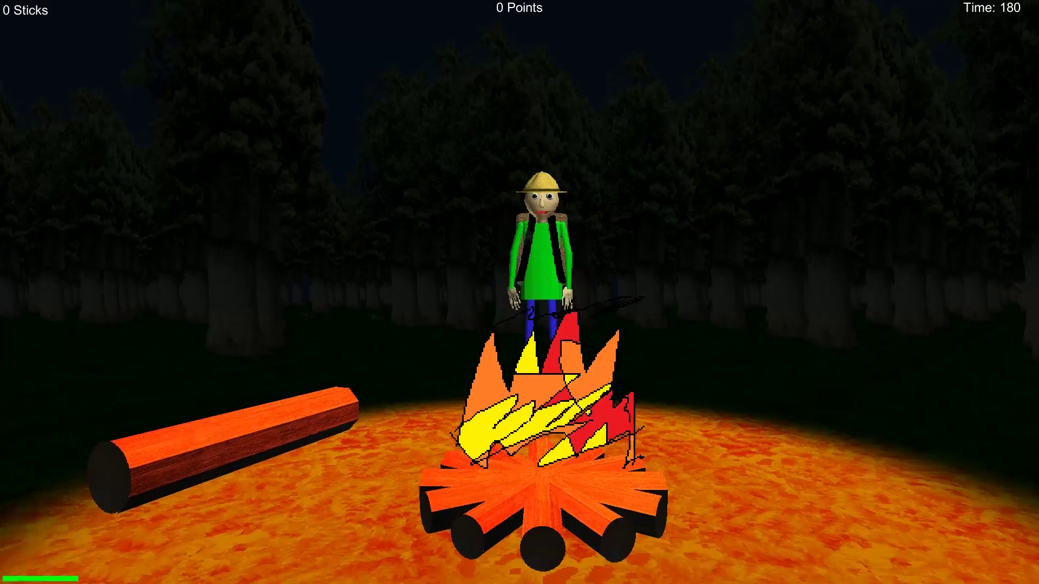
key(w)
- Walk deeper into the forest, stepping over sticks to gather four pieces of firewood
key(w)
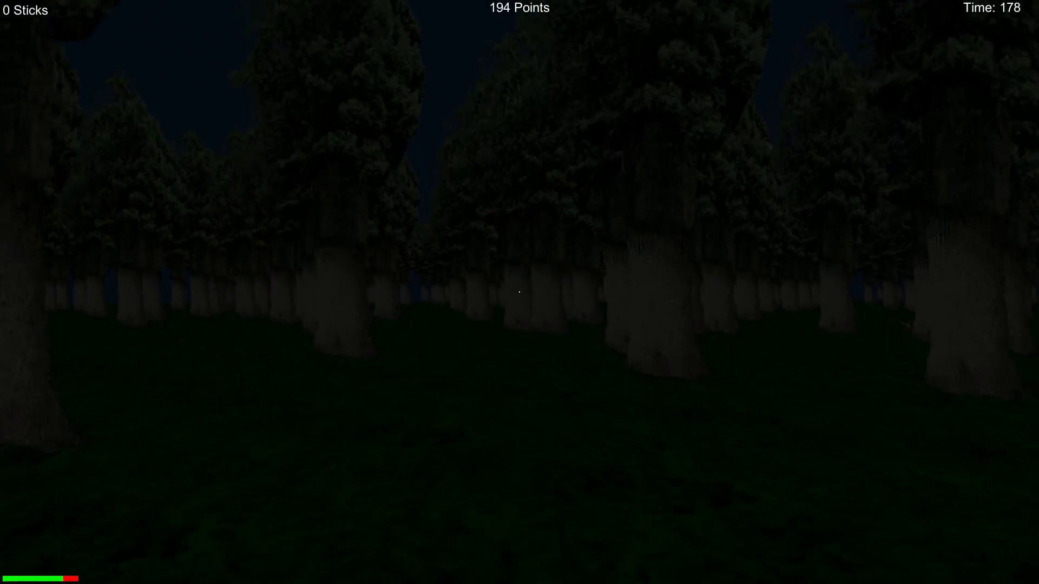
key(w)
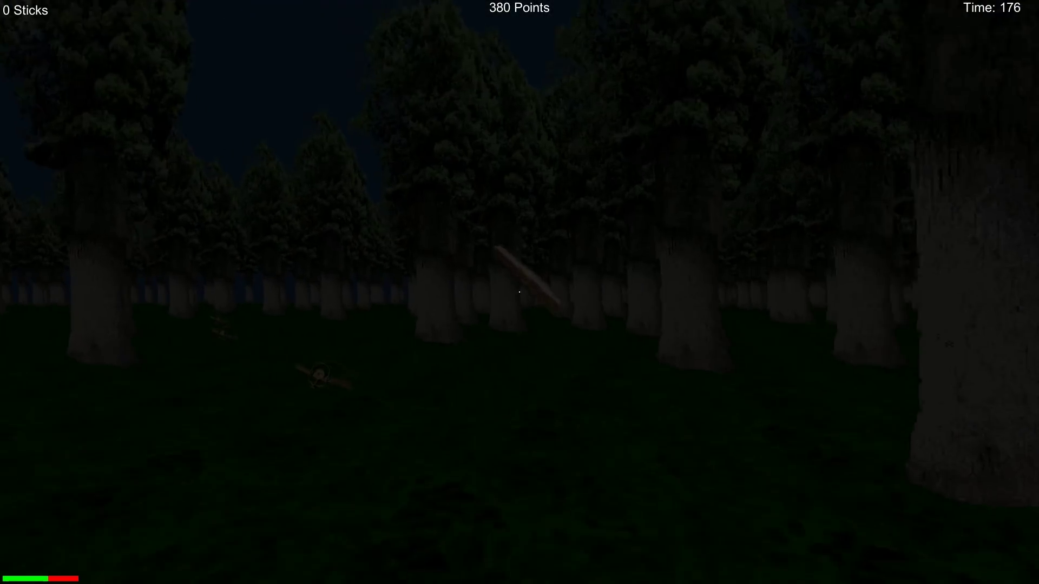
key(w)
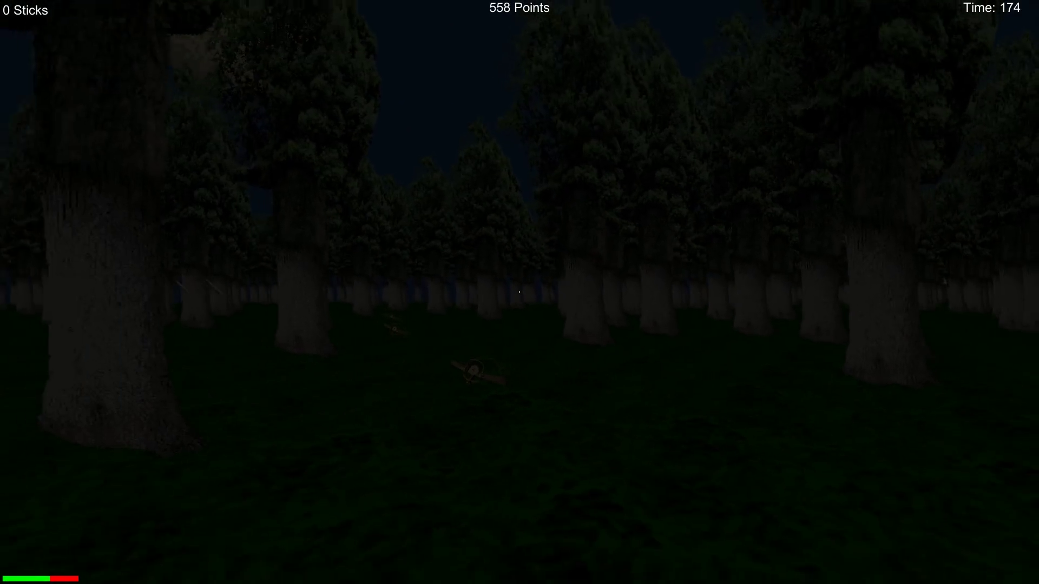
key(w)
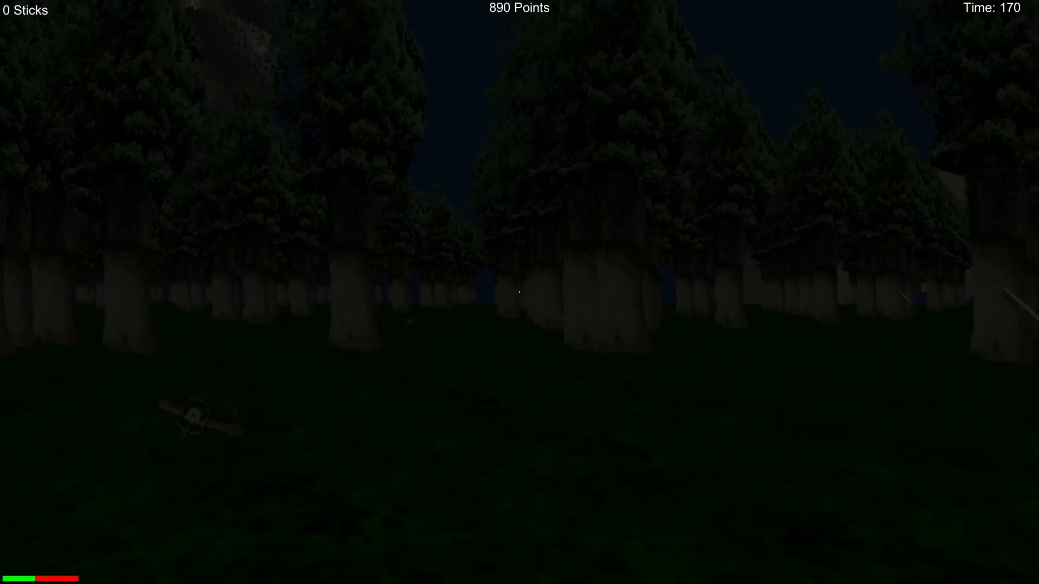
key(w)
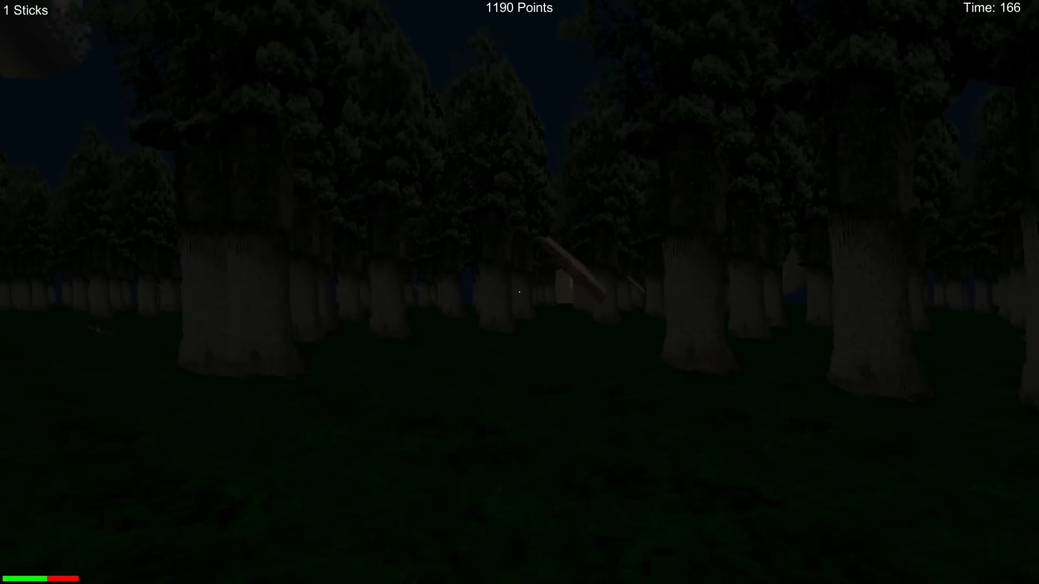
key(w)
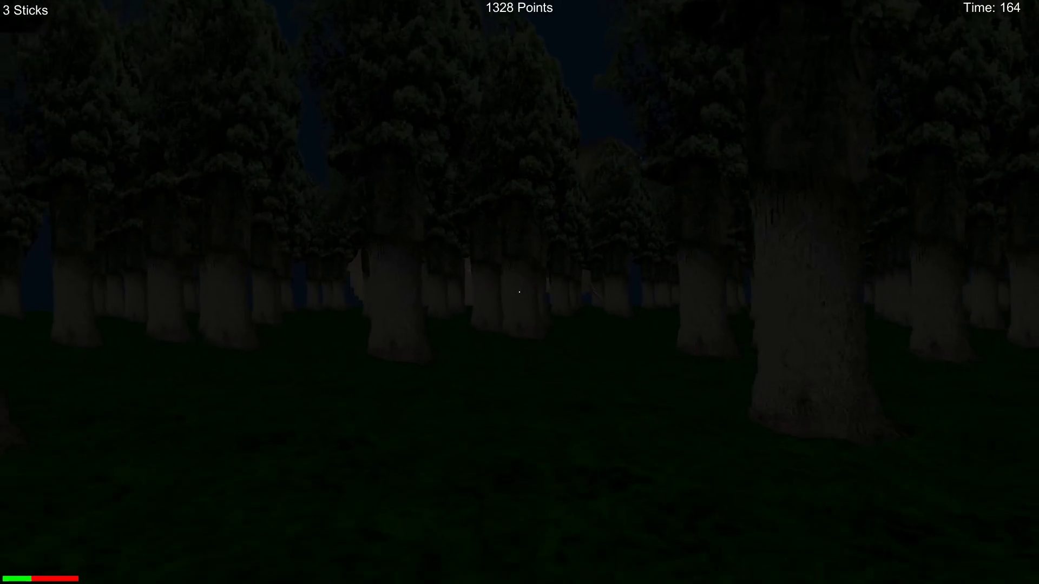
key(w)
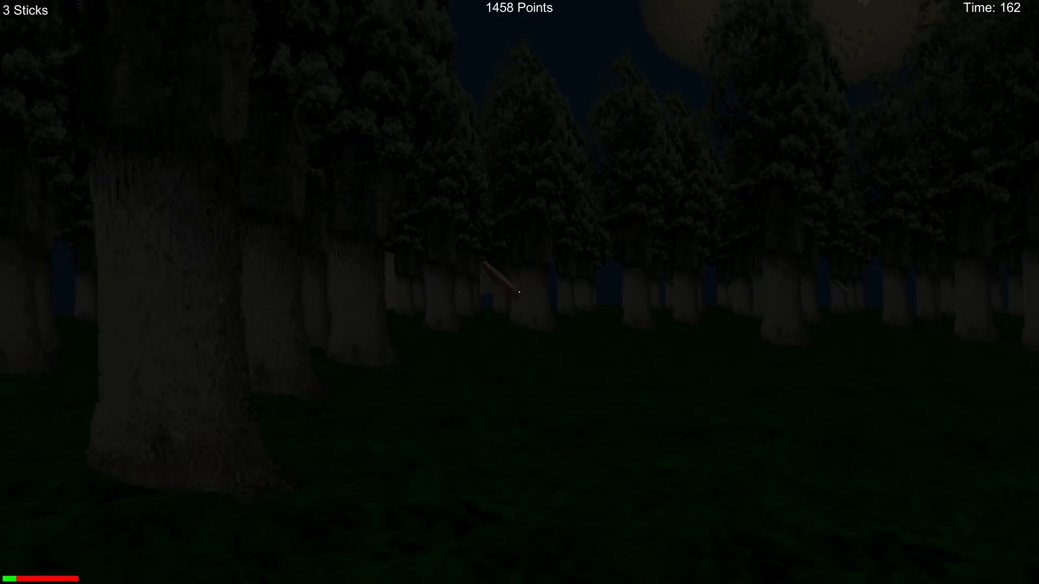
key(w)
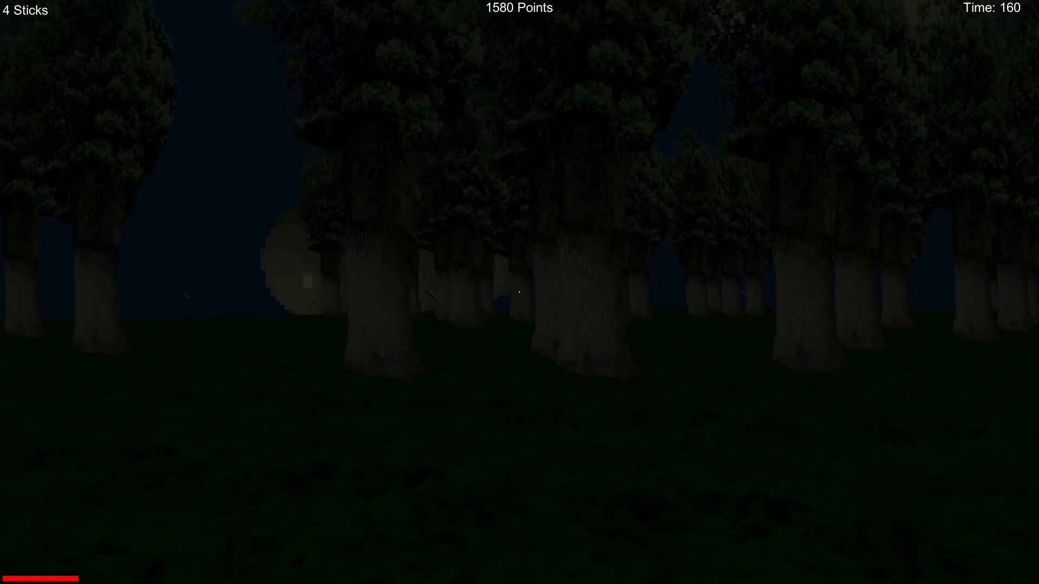
key(w)
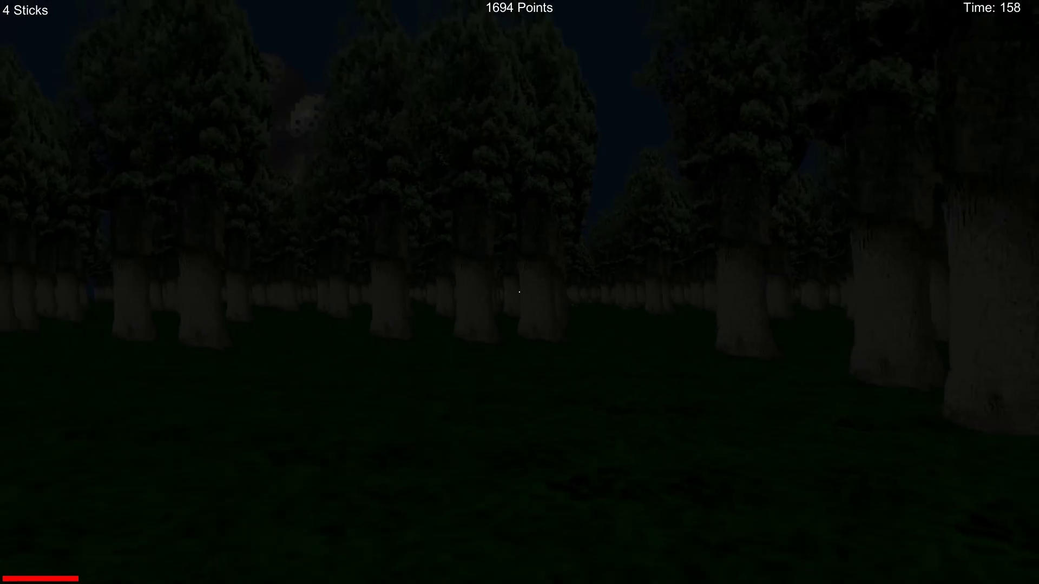
key(w)
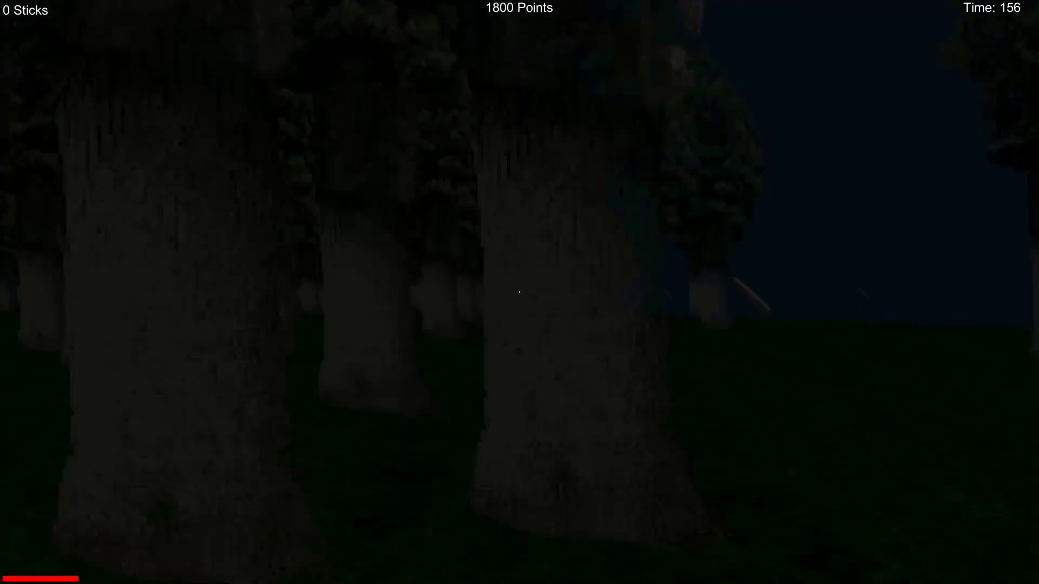
key(w)
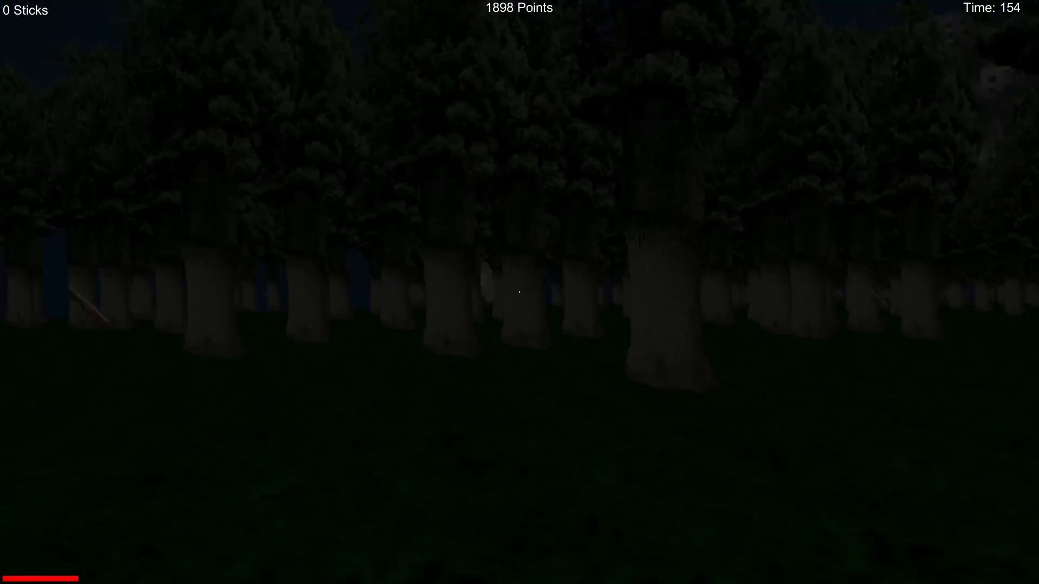
- Walk through the trees past the floating spheres toward a stick
key(w)
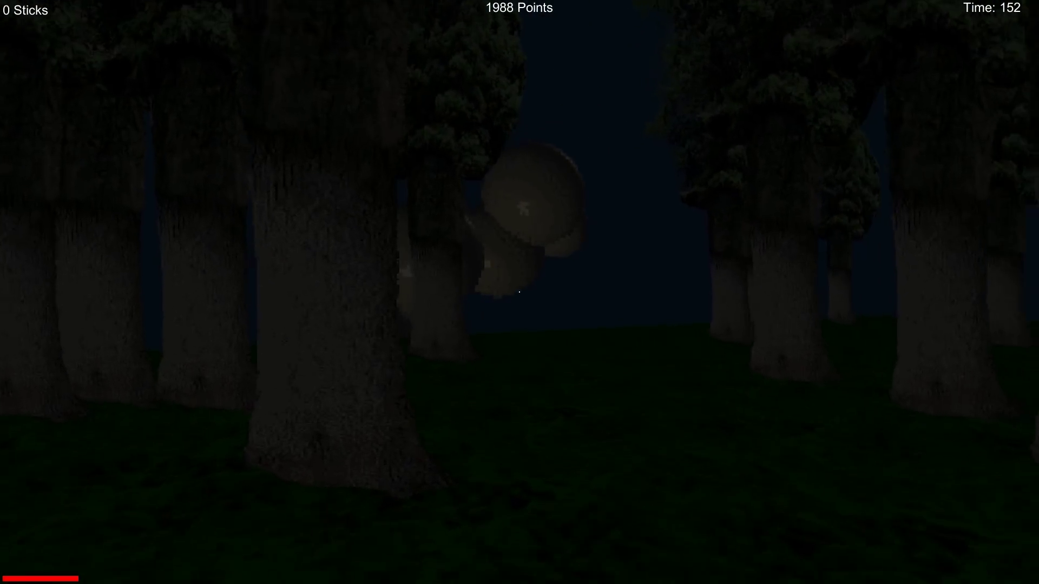
key(w)
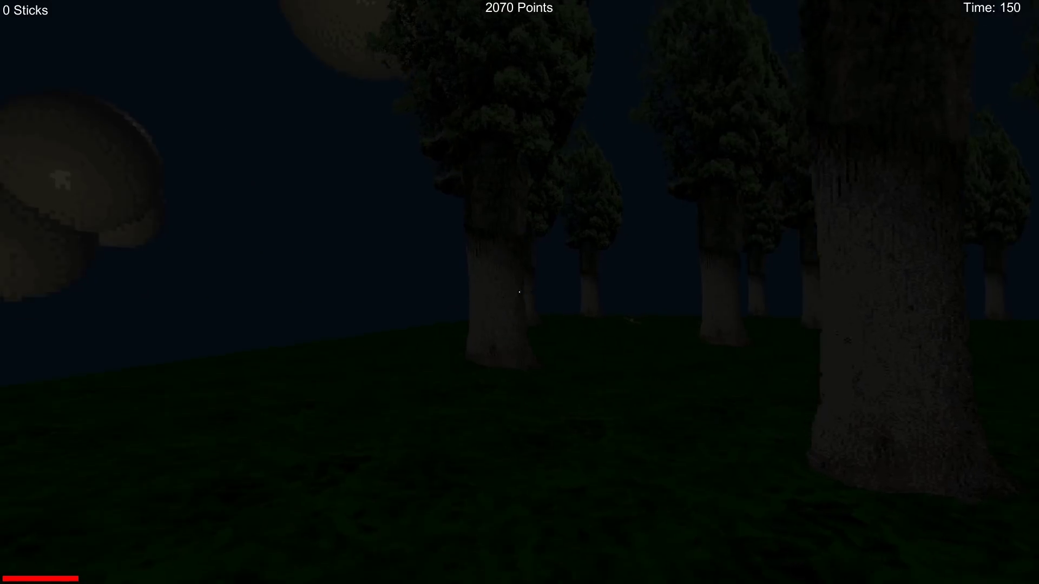
key(w)
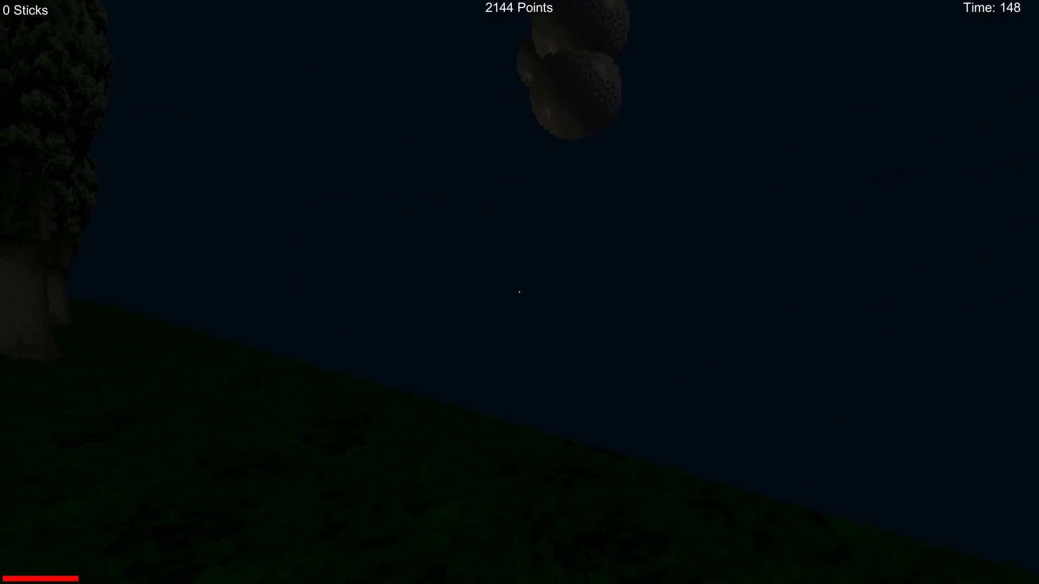
key(w)
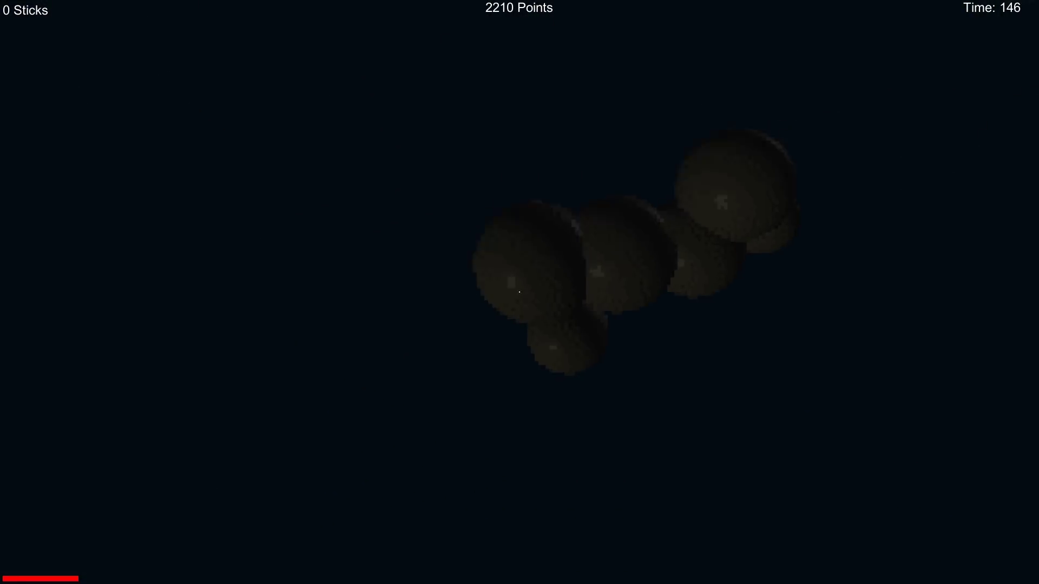
key(w)
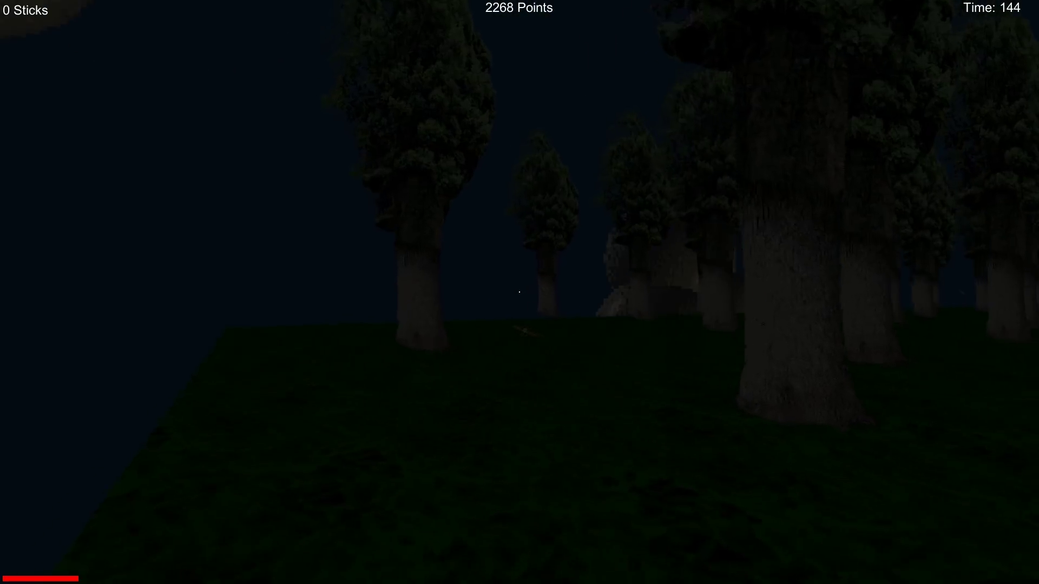
key(w)
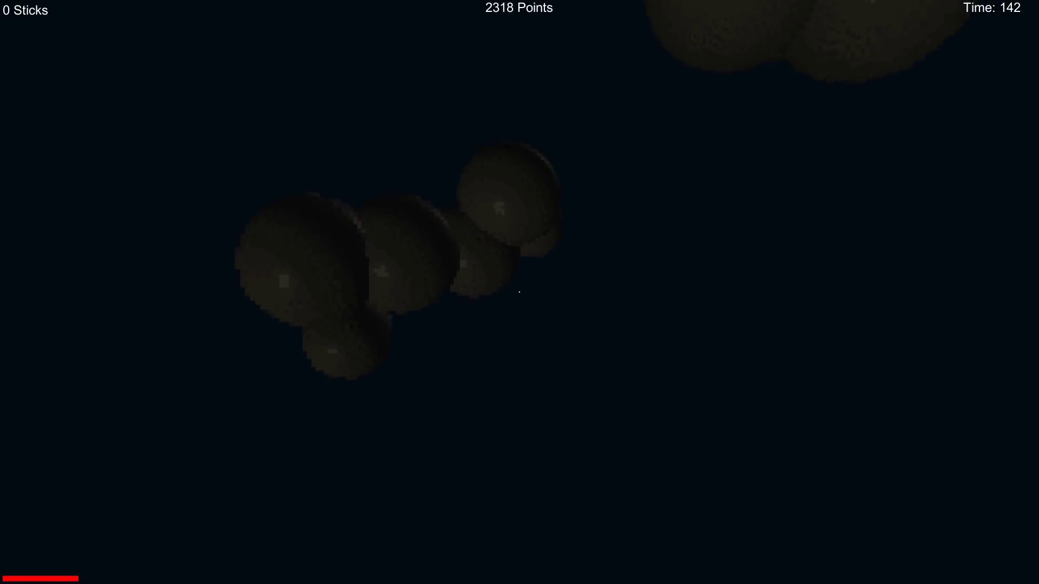
key(w)
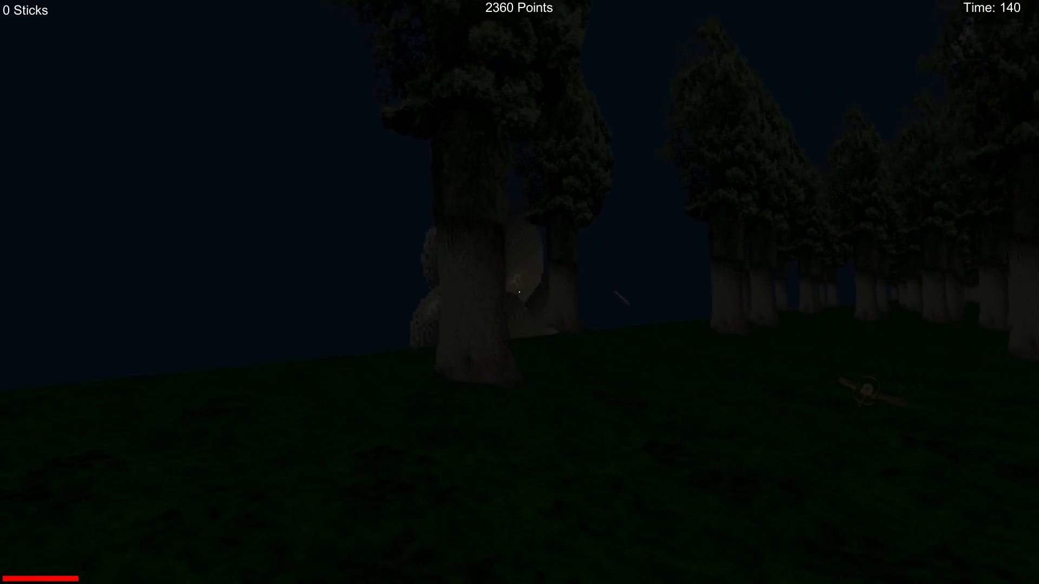
key(w)
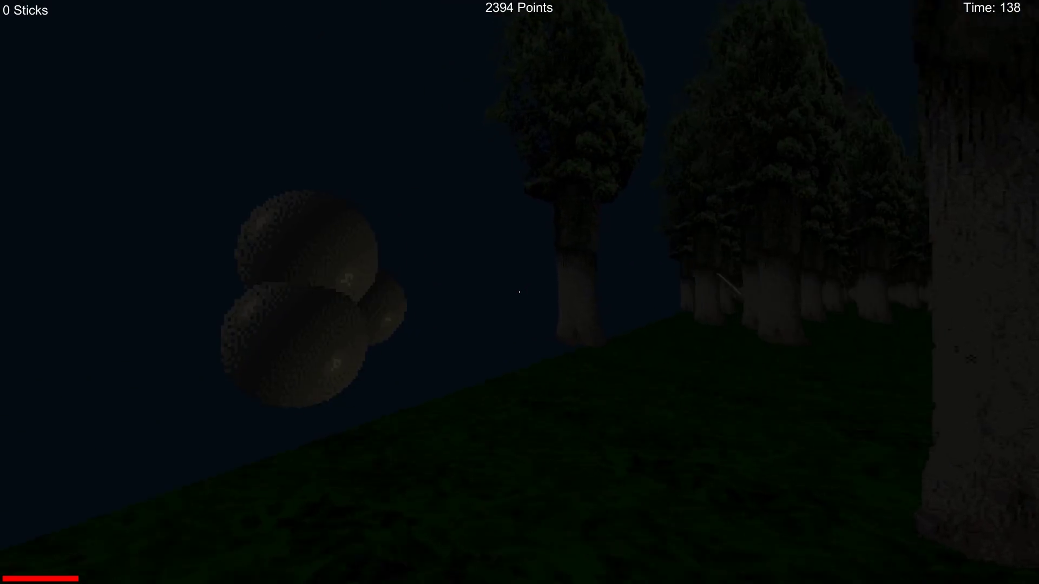
key(w)
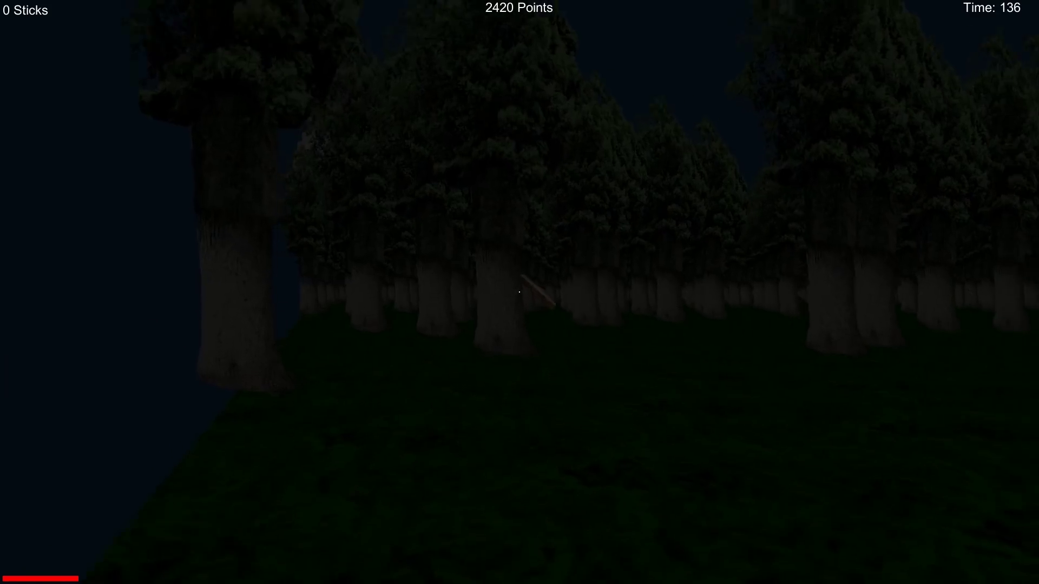
- Pick up two sticks near the spheres and the tree corridor
click(520, 293)
key(w)
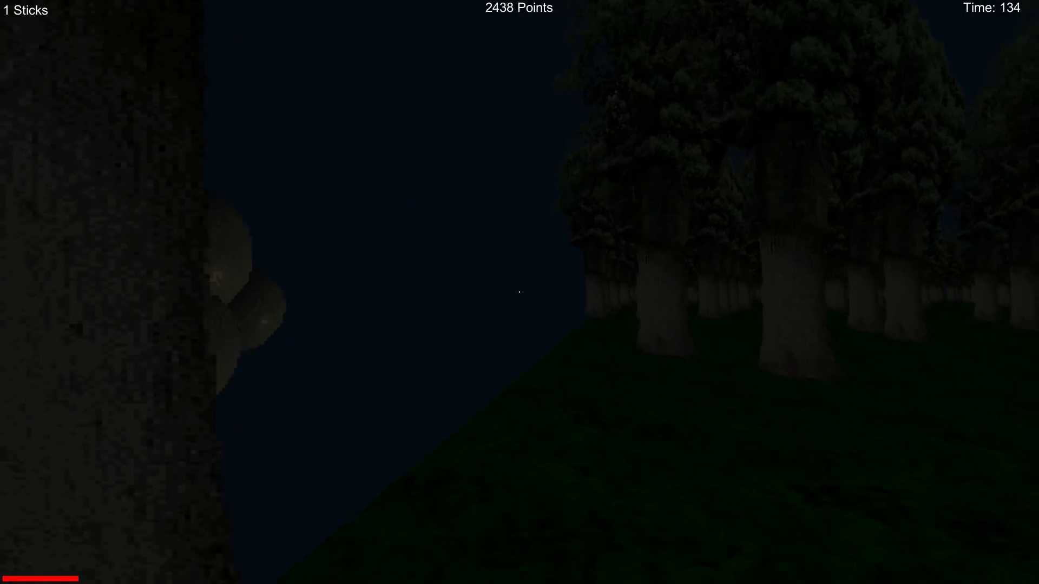
key(w)
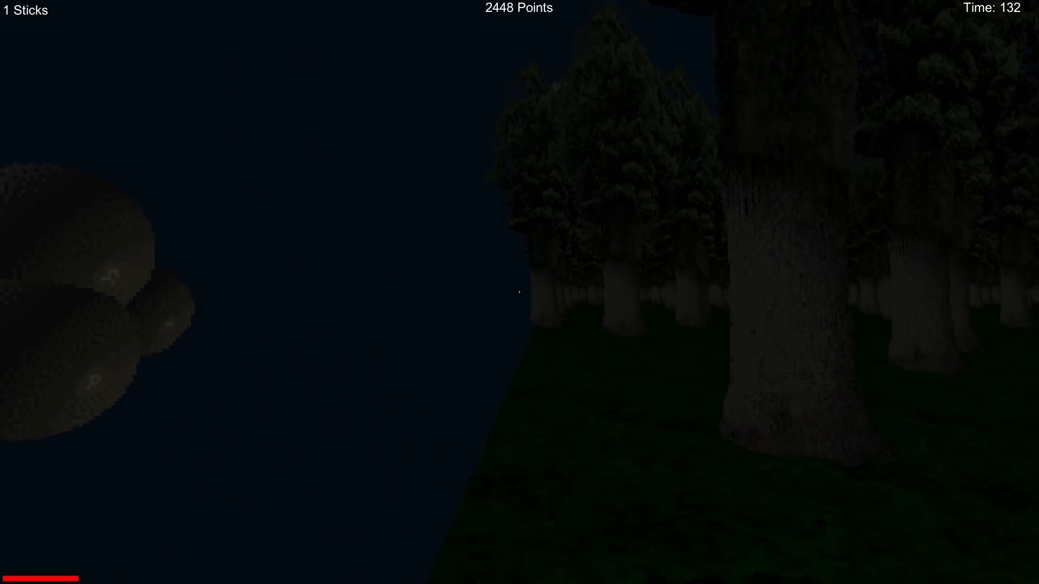
key(w)
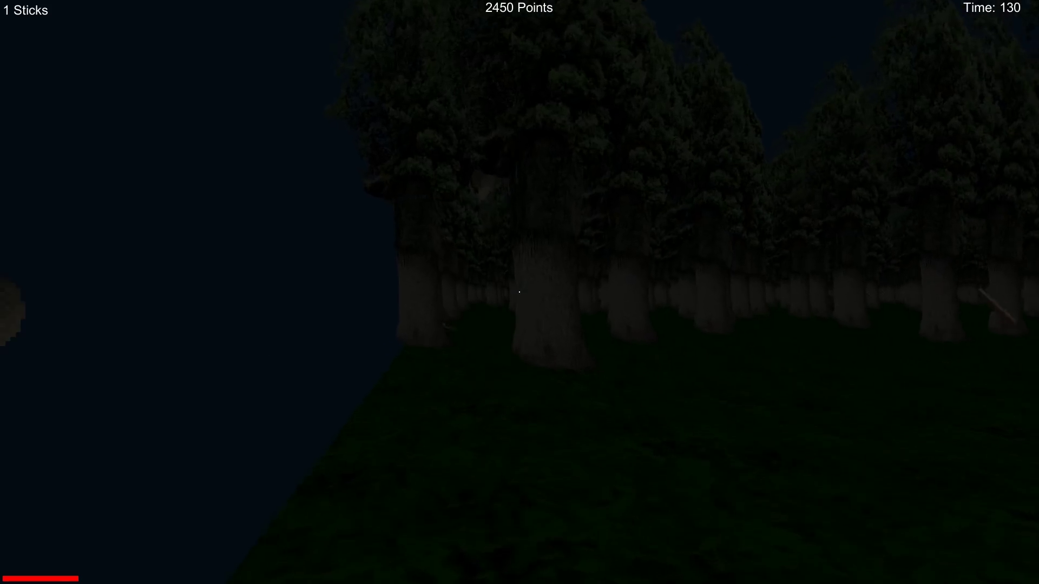
key(w)
click(519, 293)
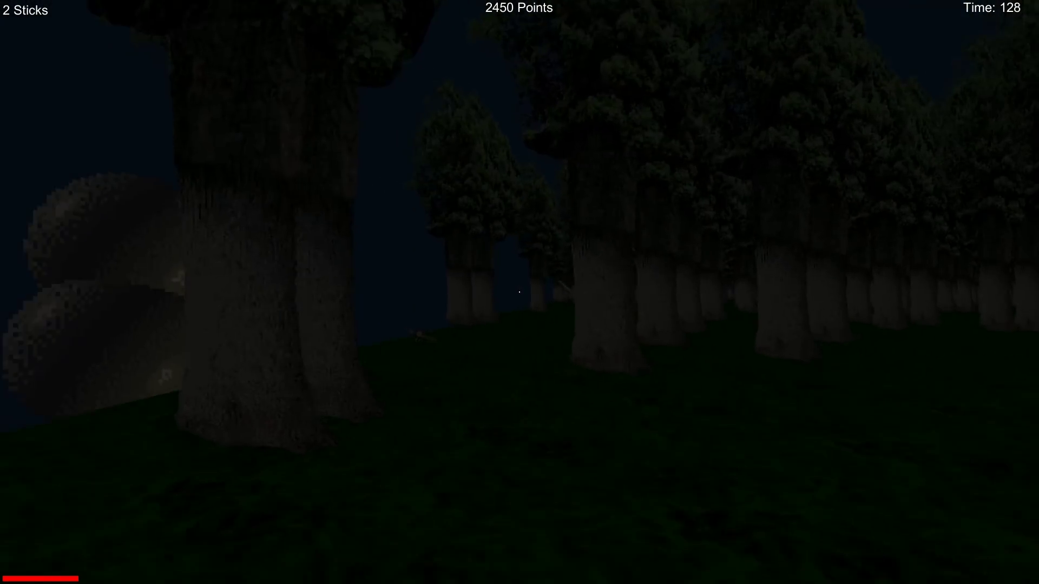
- Continue down the tree corridor, then sidestep around trunks away from Baldi
key(w)
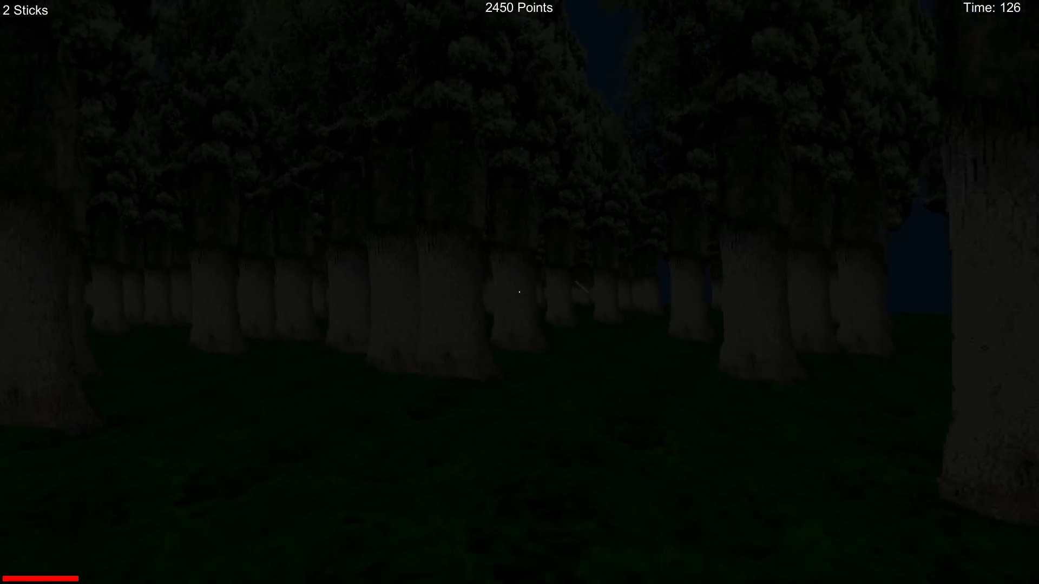
key(w)
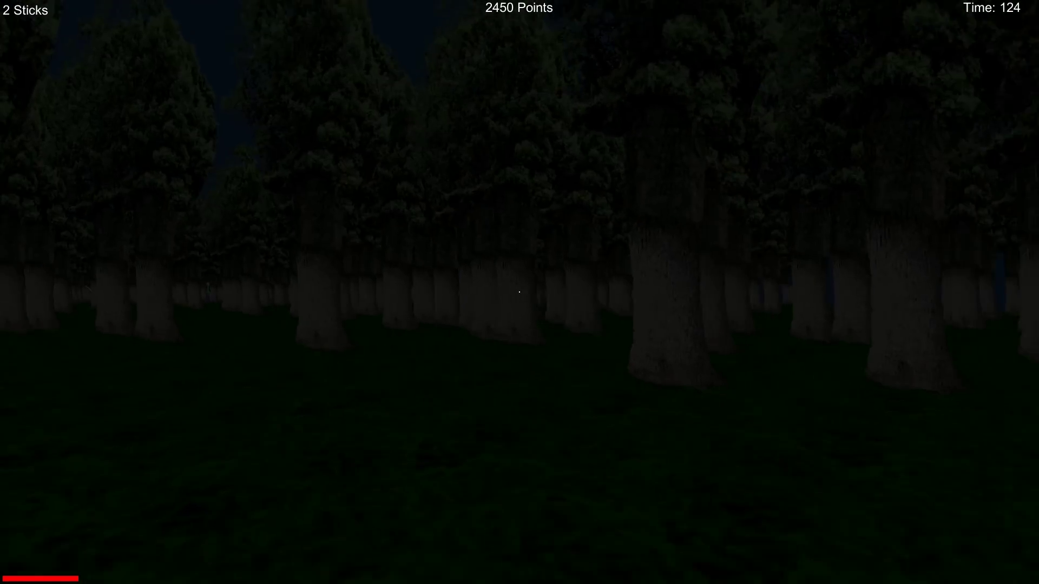
key(w)
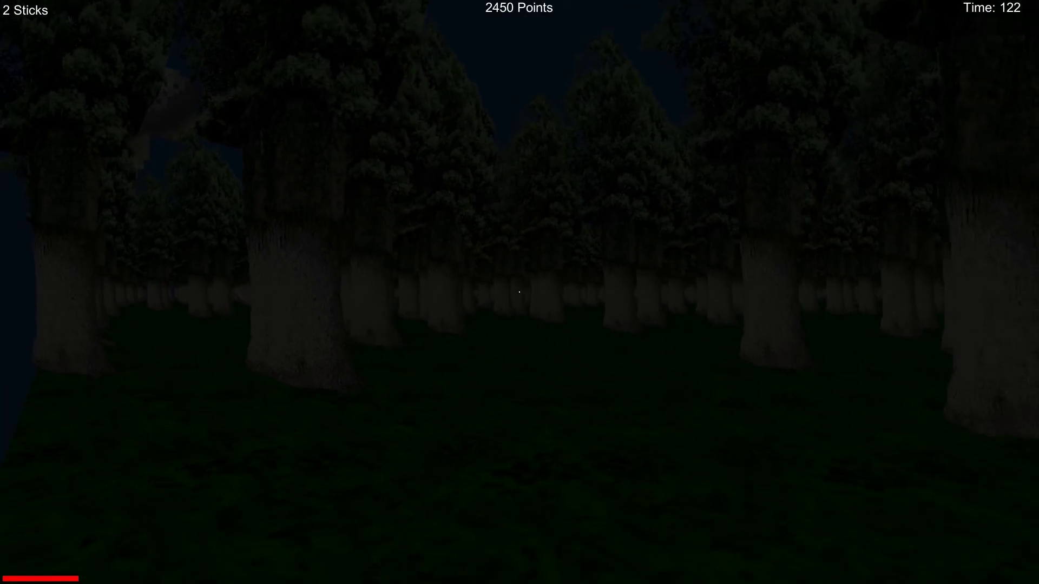
key(w)
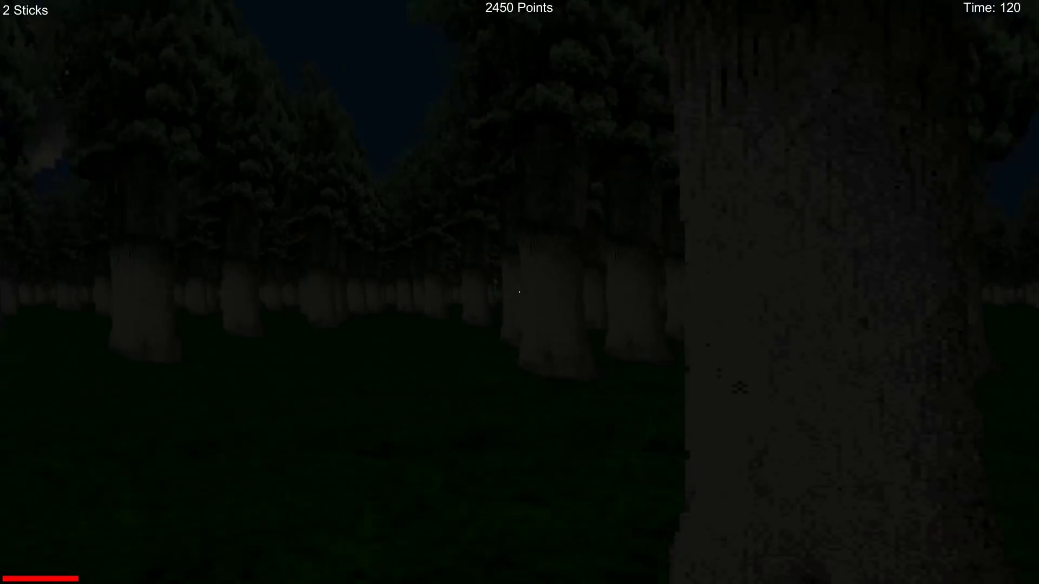
key(w)
key(w)
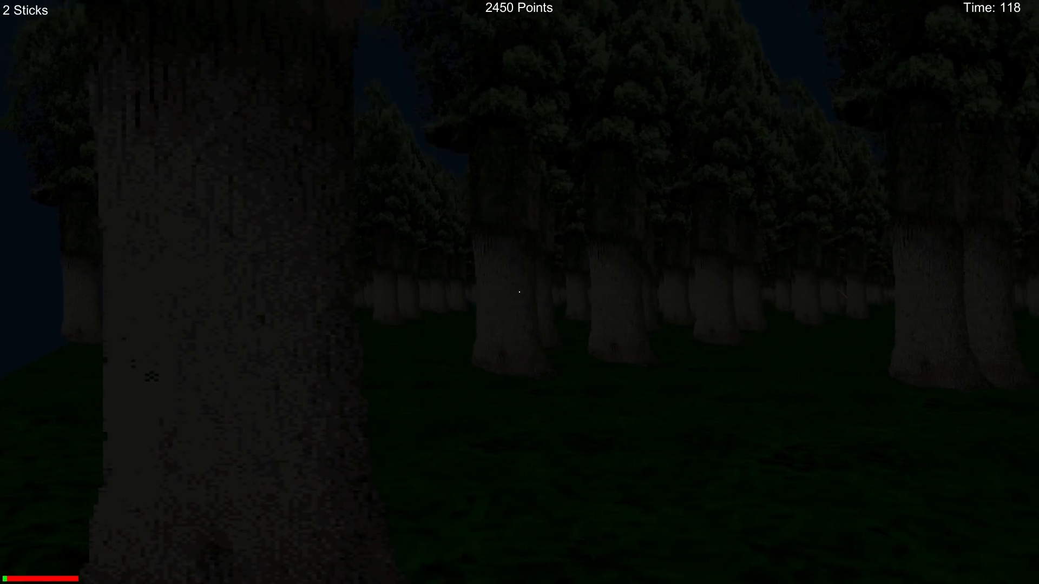
key(a)
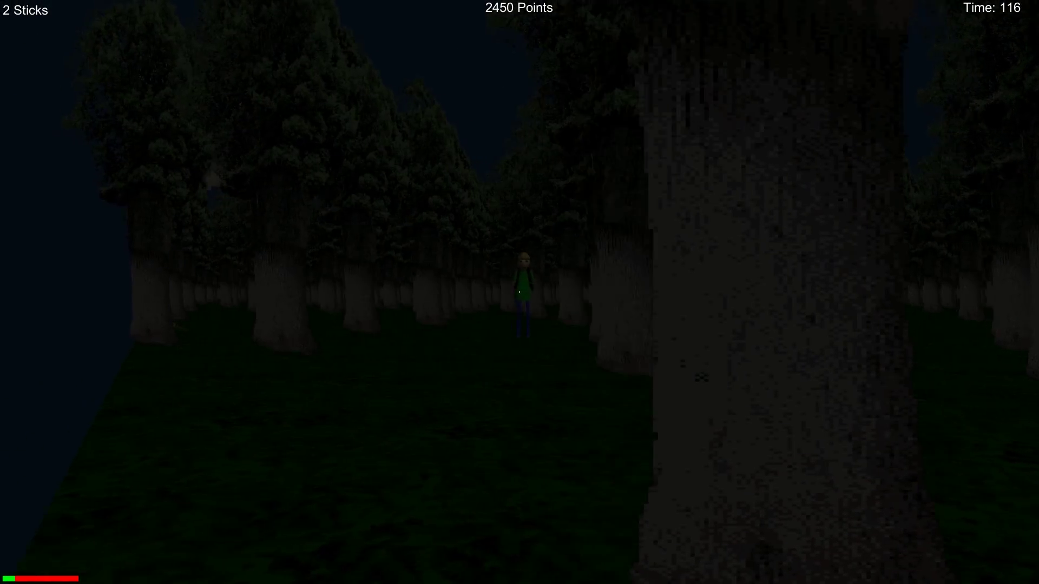
key(a)
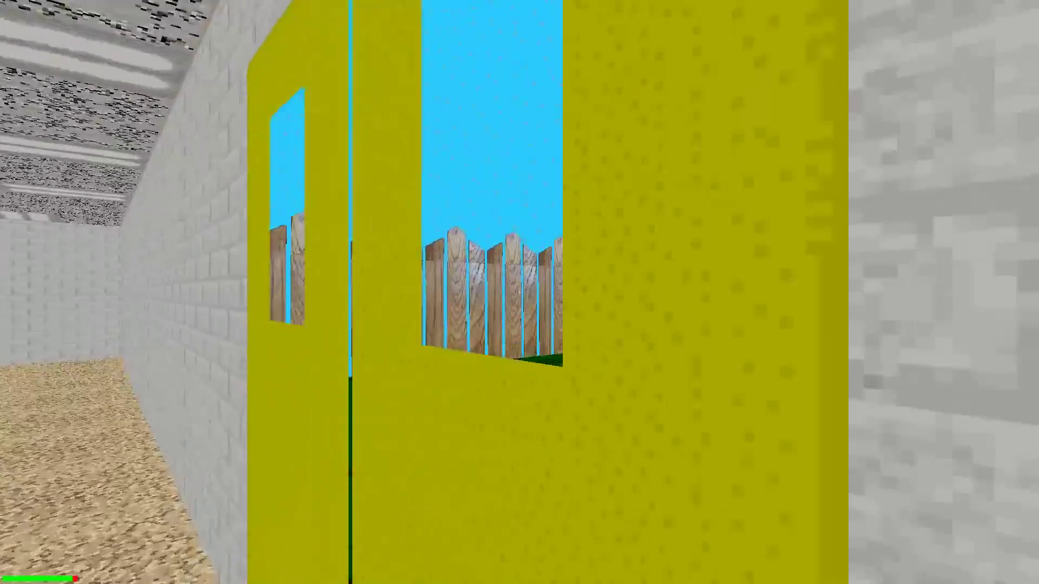
- After being caught, walk from the school to Baldi at the bus
key(w)
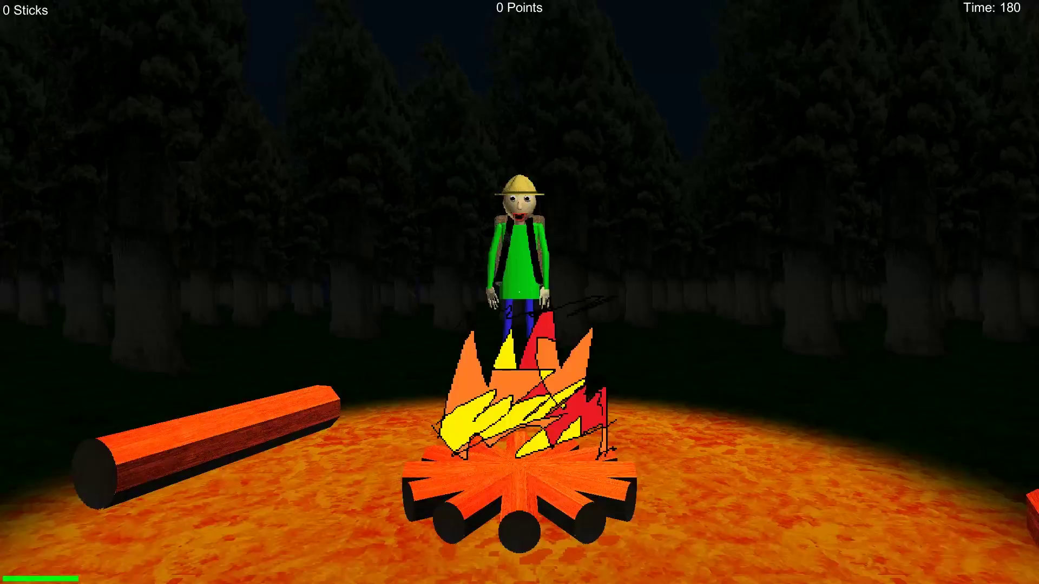
- Head from the campfire into the forest and pick up the first five sticks
key(w)
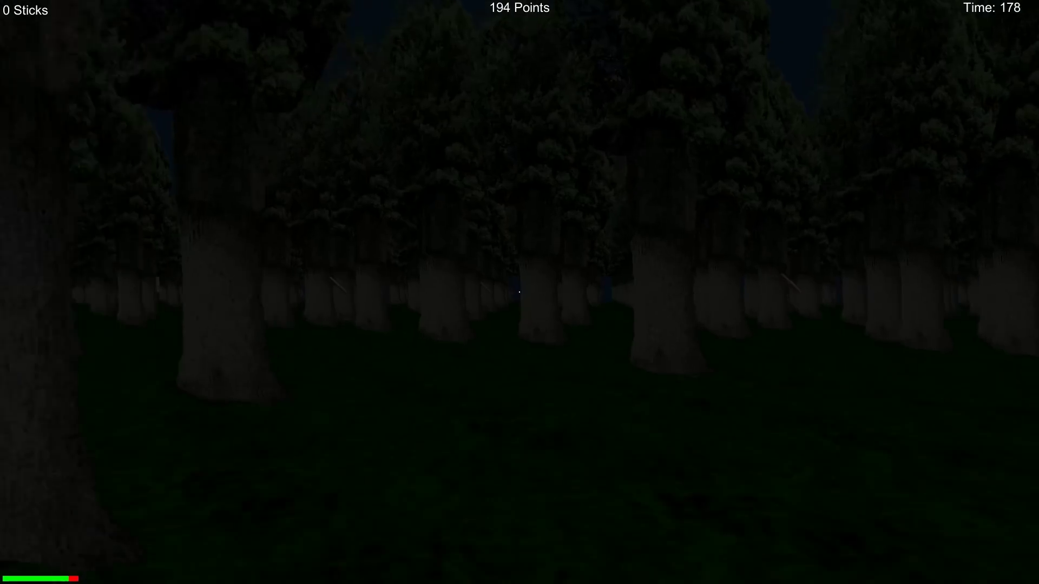
key(w)
click(520, 292)
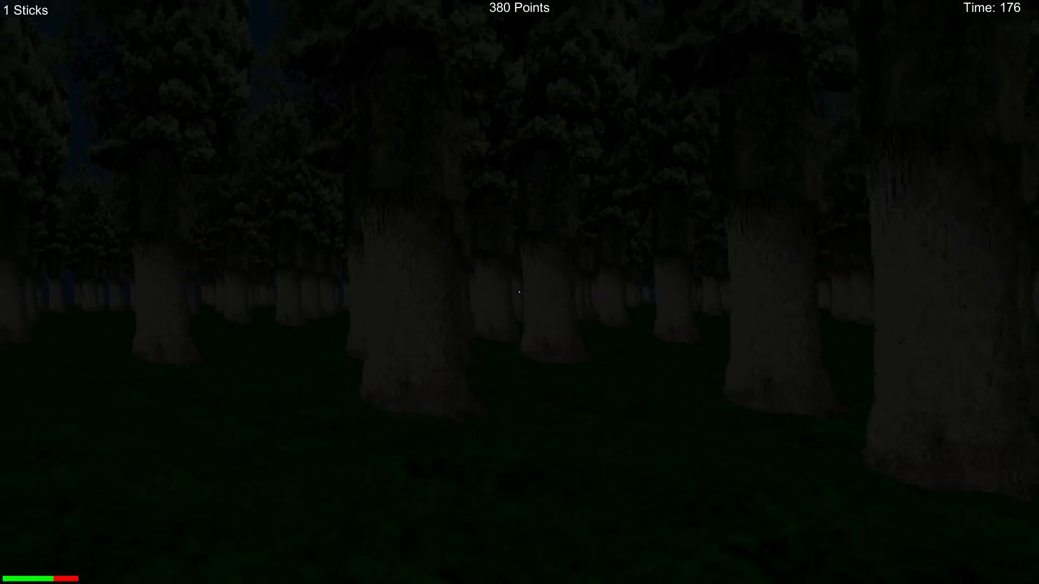
key(w)
click(520, 292)
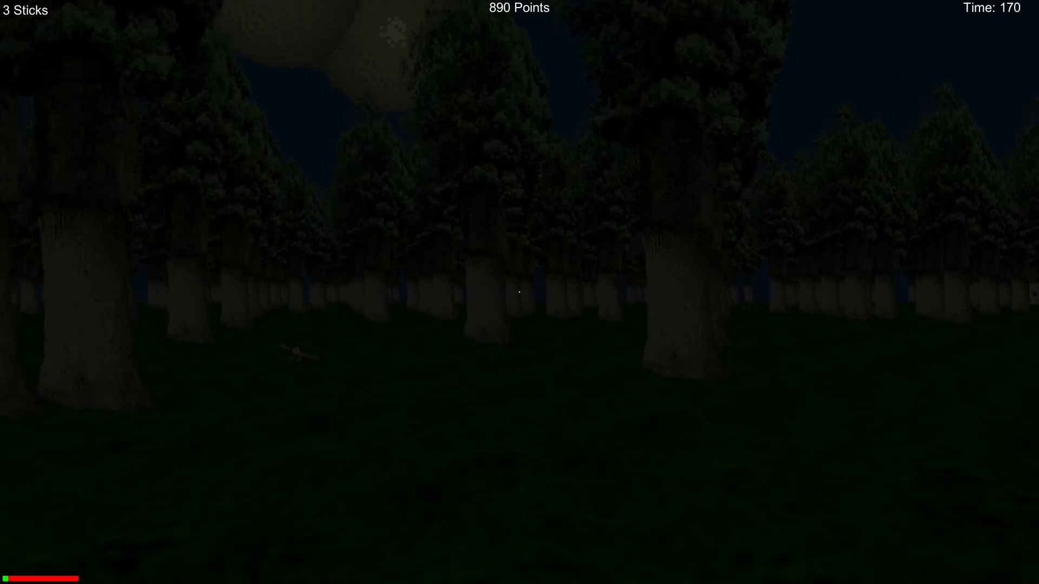
key(w)
click(520, 293)
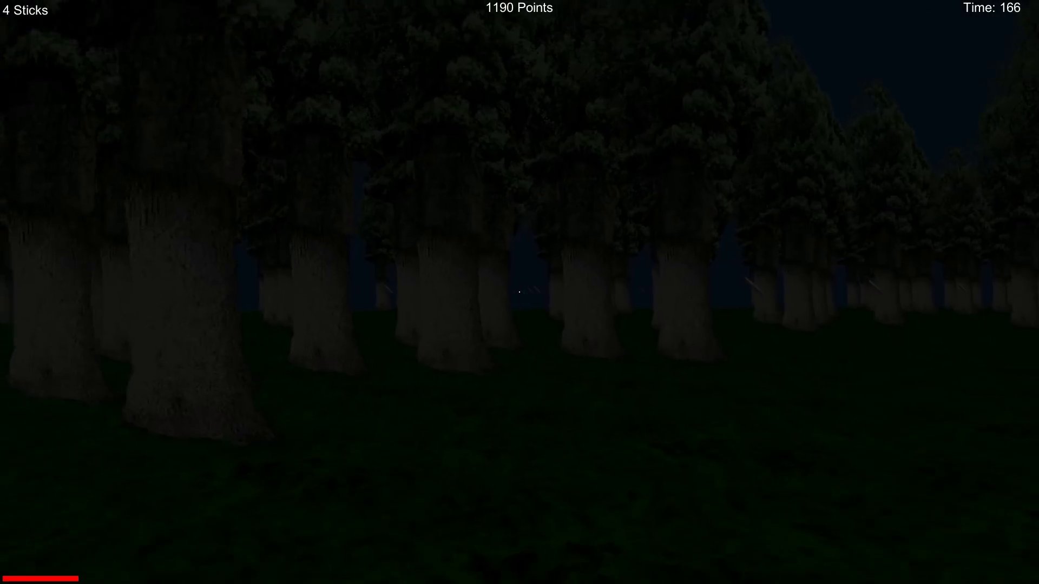
key(w)
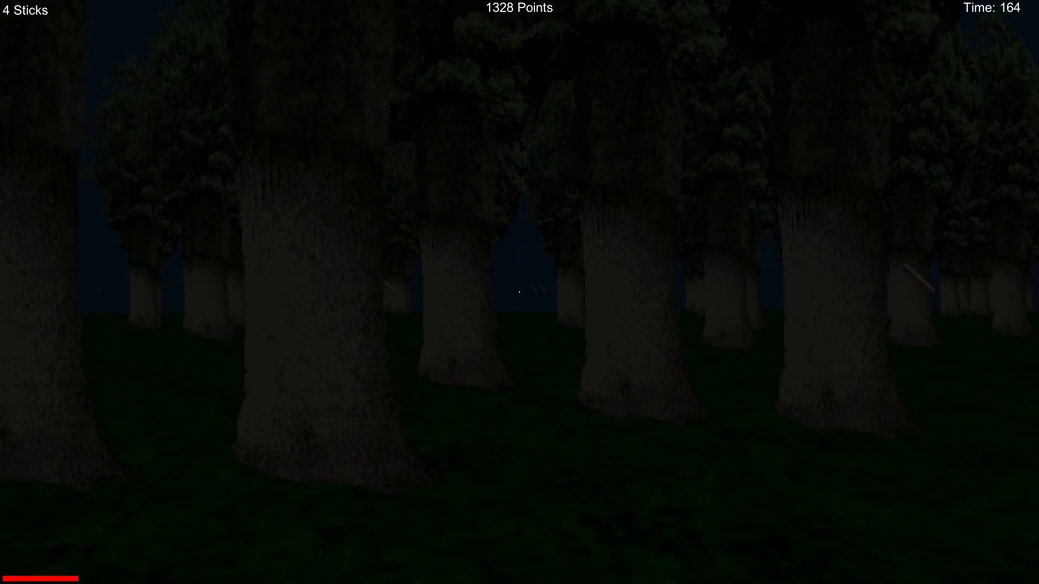
key(w)
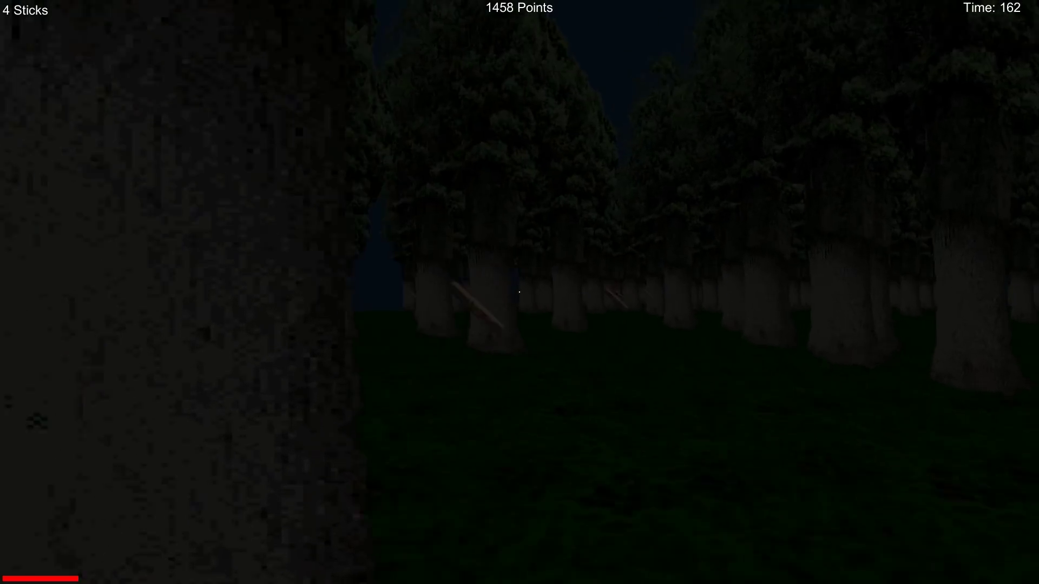
click(520, 293)
- Search the denser trees for firewood until seven sticks are carried
key(w)
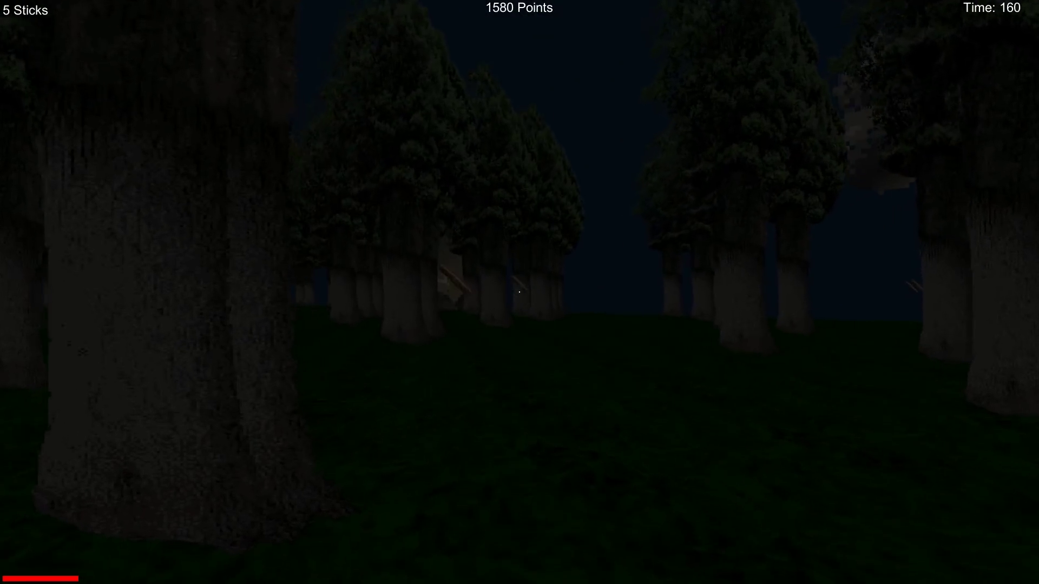
key(w)
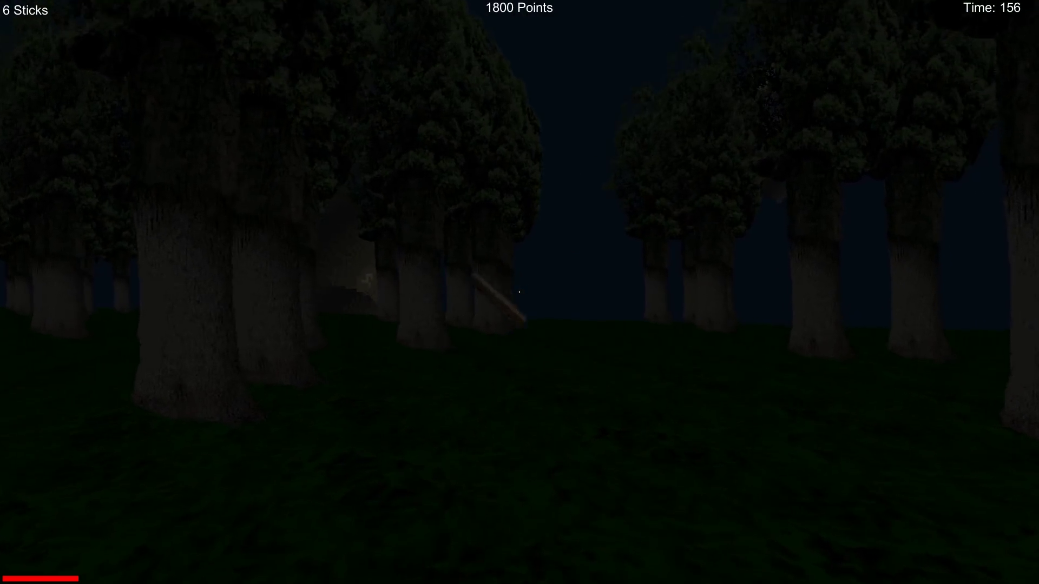
key(w)
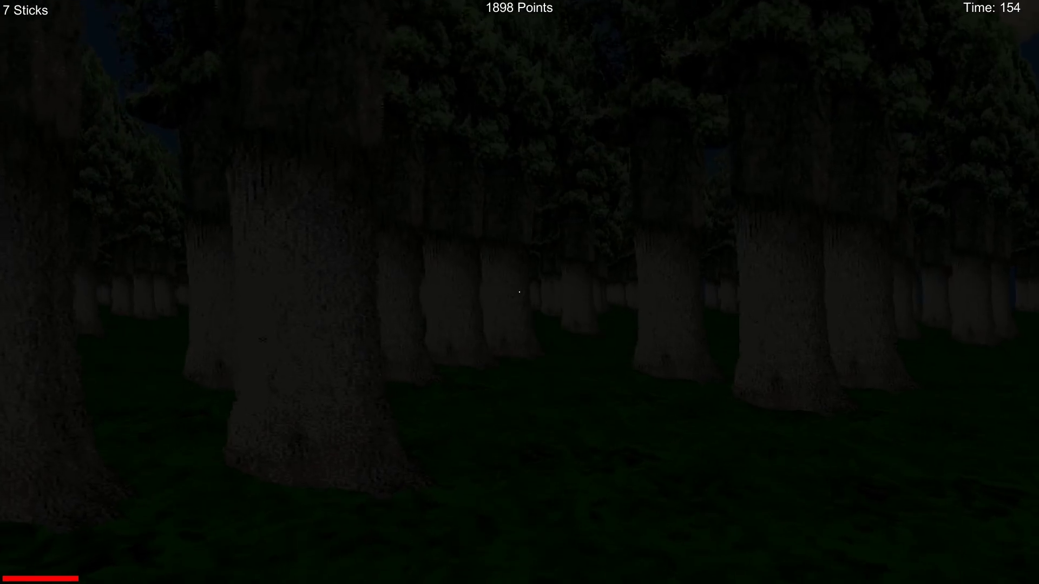
key(w)
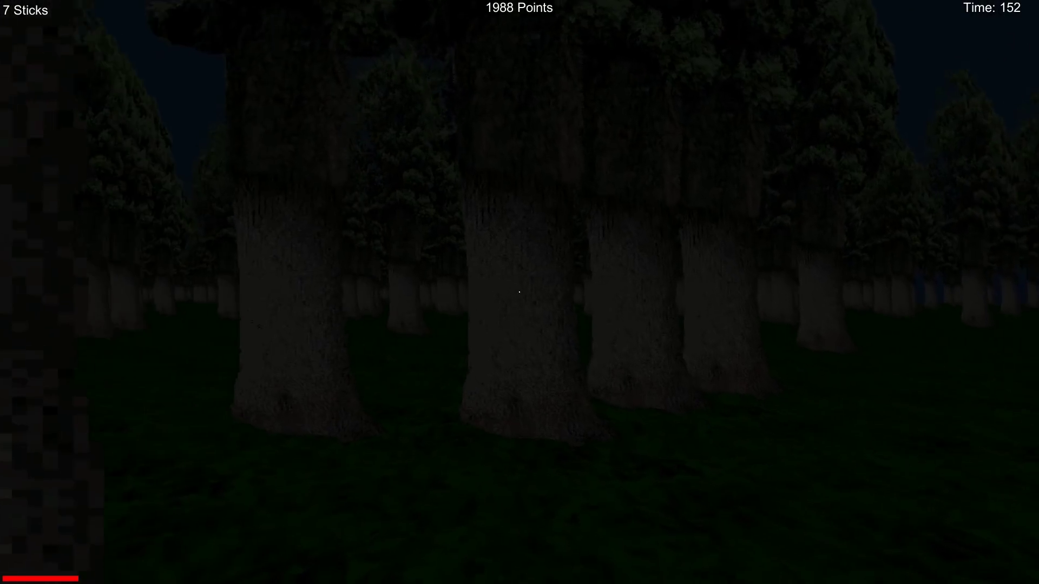
key(w)
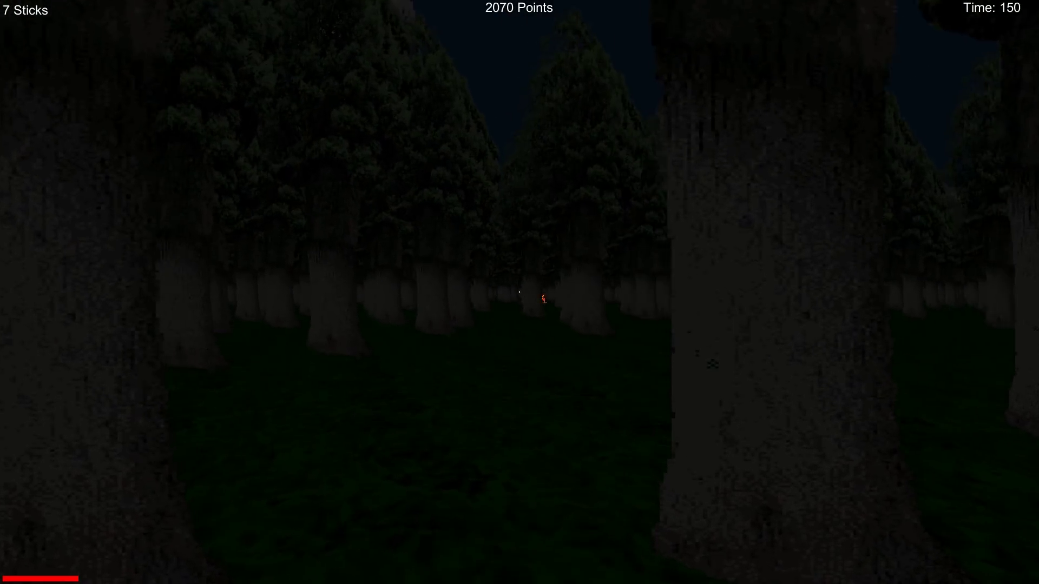
key(w)
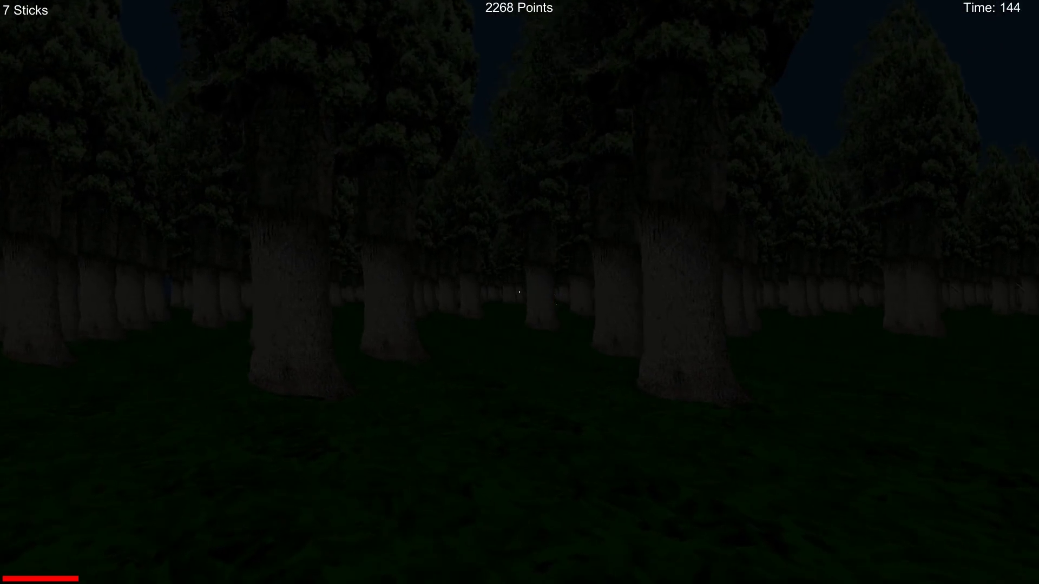
key(w)
key(w)
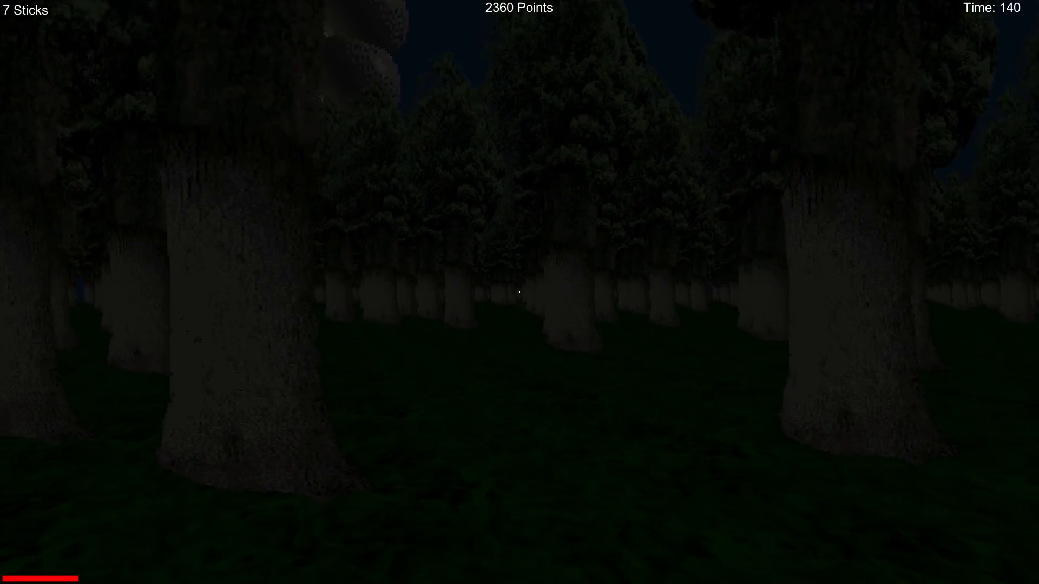
key(w)
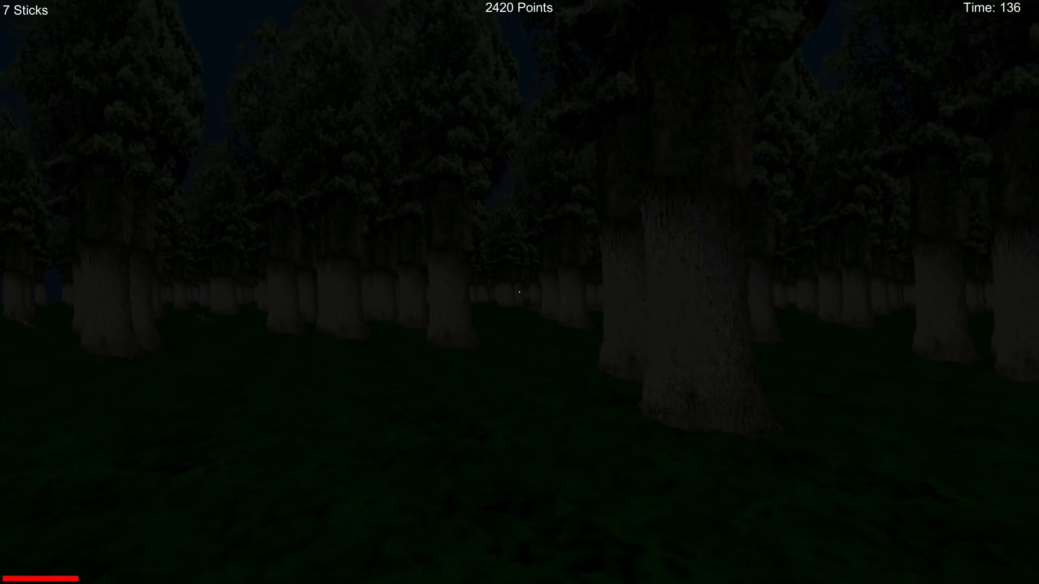
key(w)
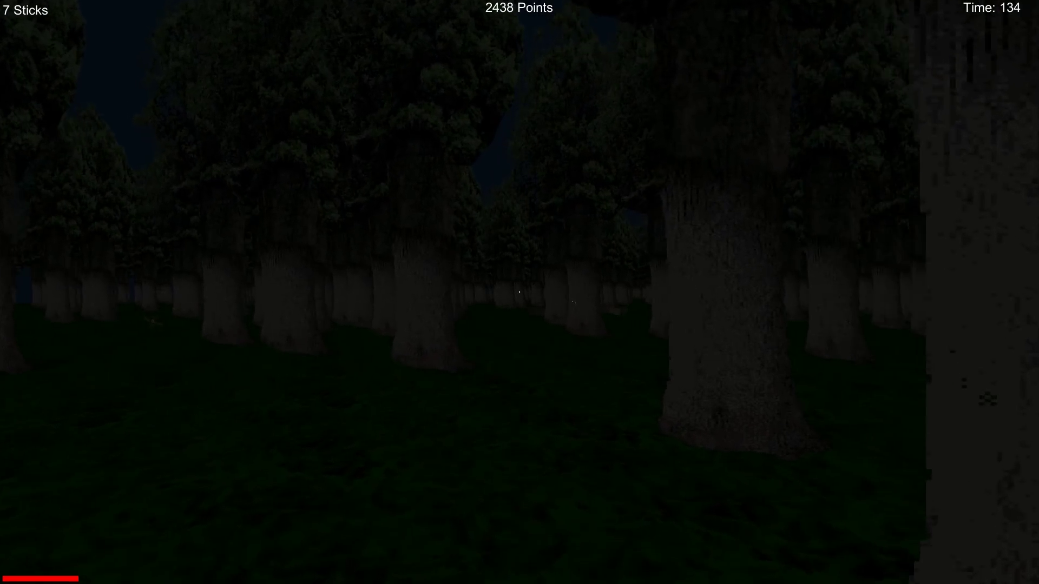
key(w)
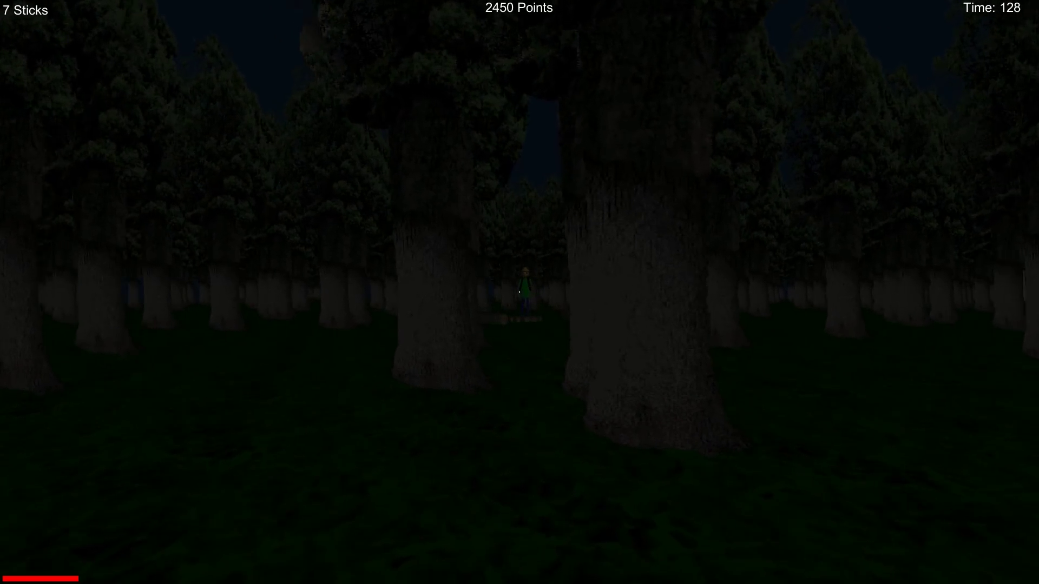
- Walk into Baldi among the trees, then re-enter the forest from the campfire
key(w)
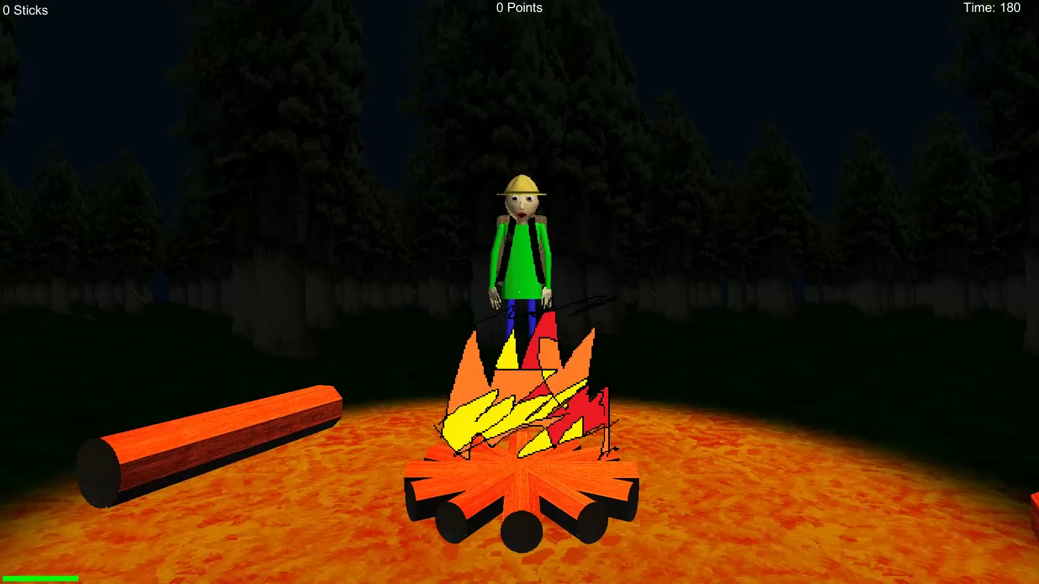
key(w)
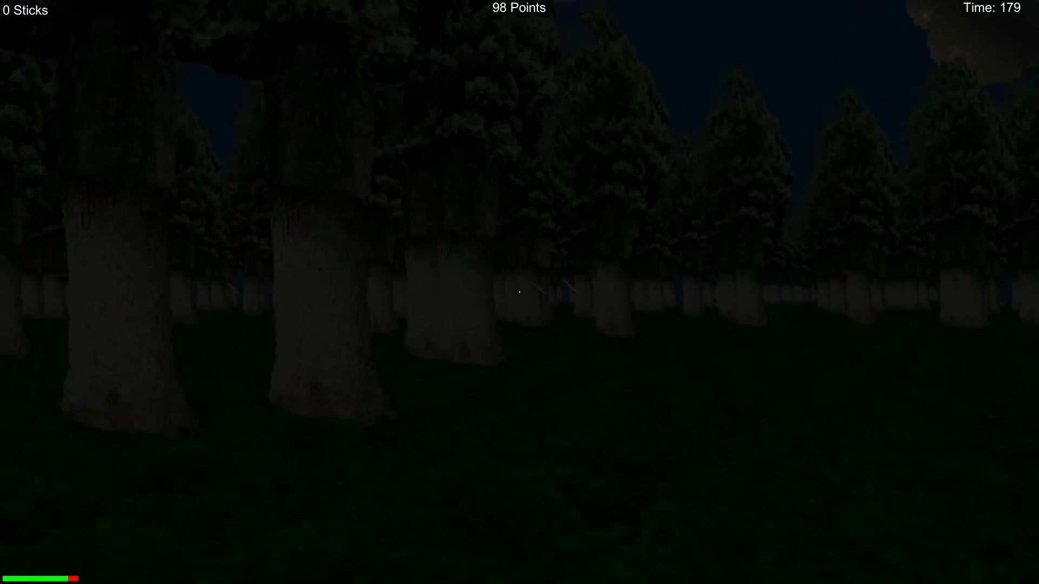
- Collect more sticks while walking down a tree corridor past the campfire
key(w)
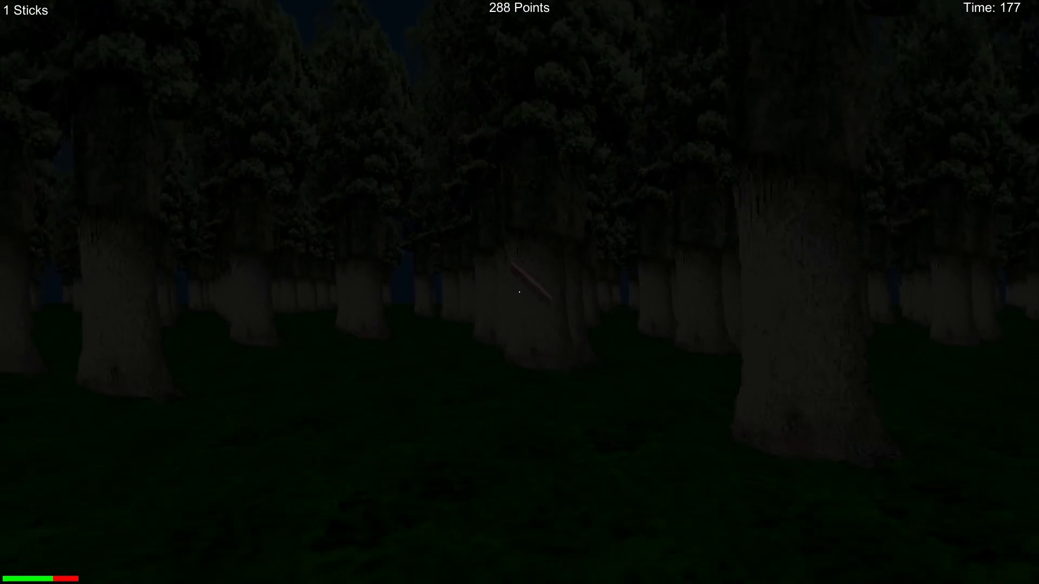
key(w)
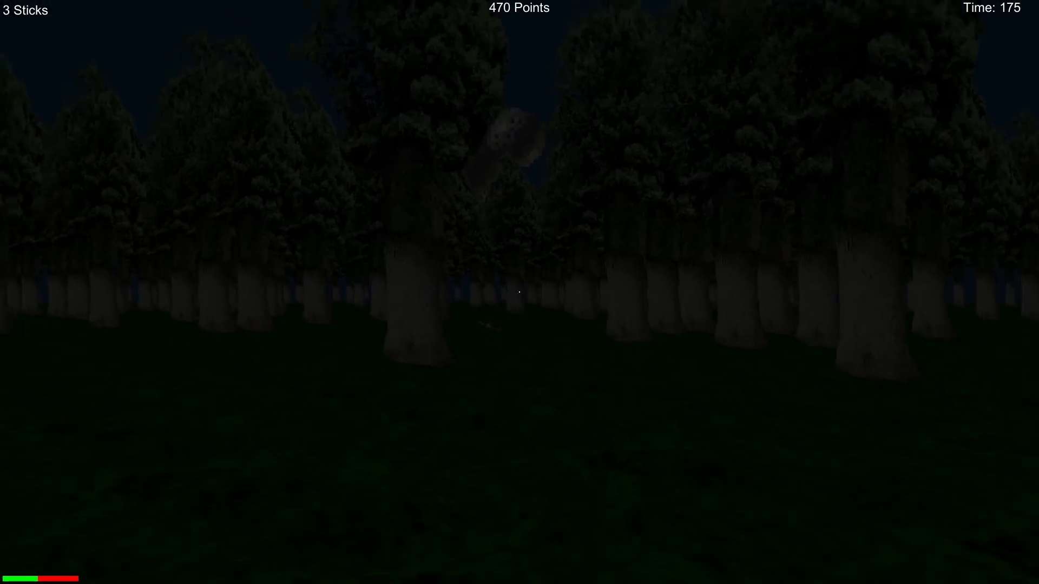
key(w)
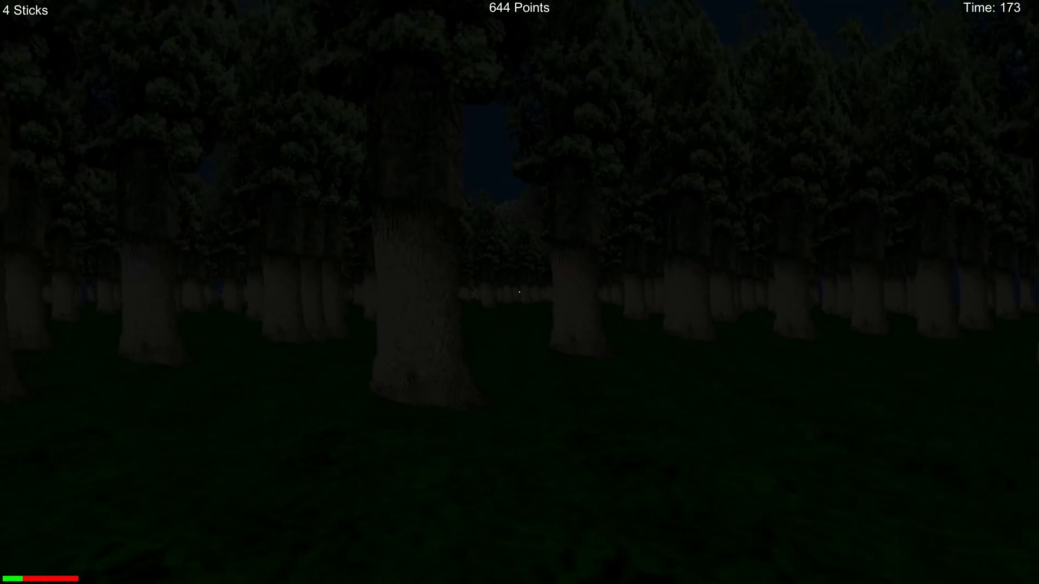
key(w)
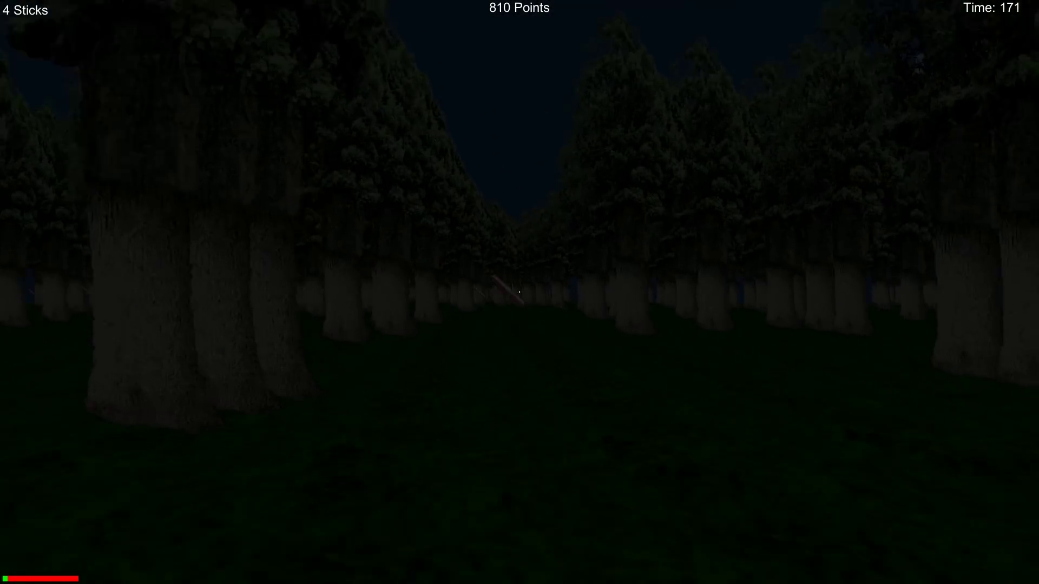
key(w)
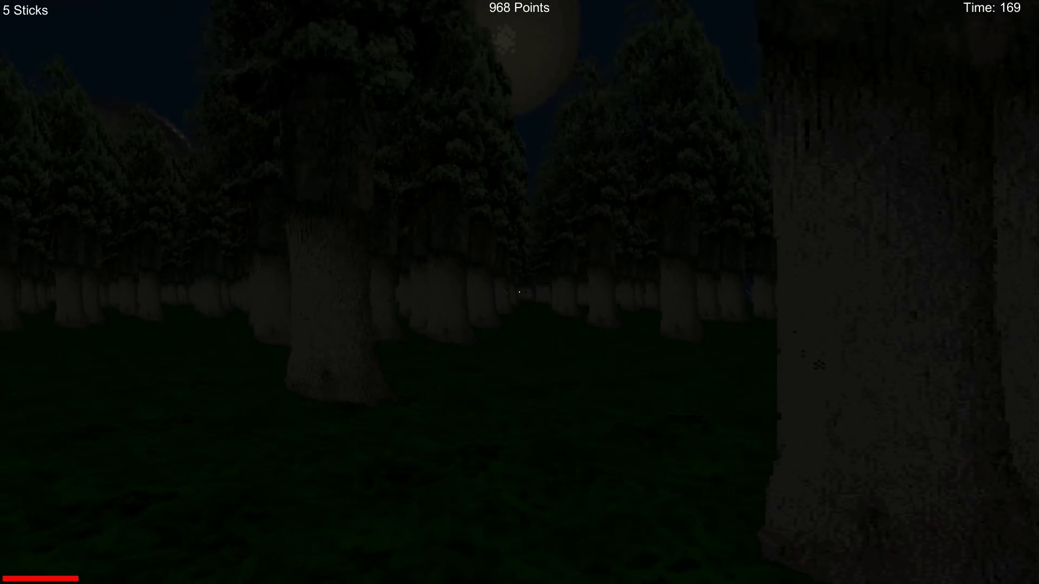
key(w)
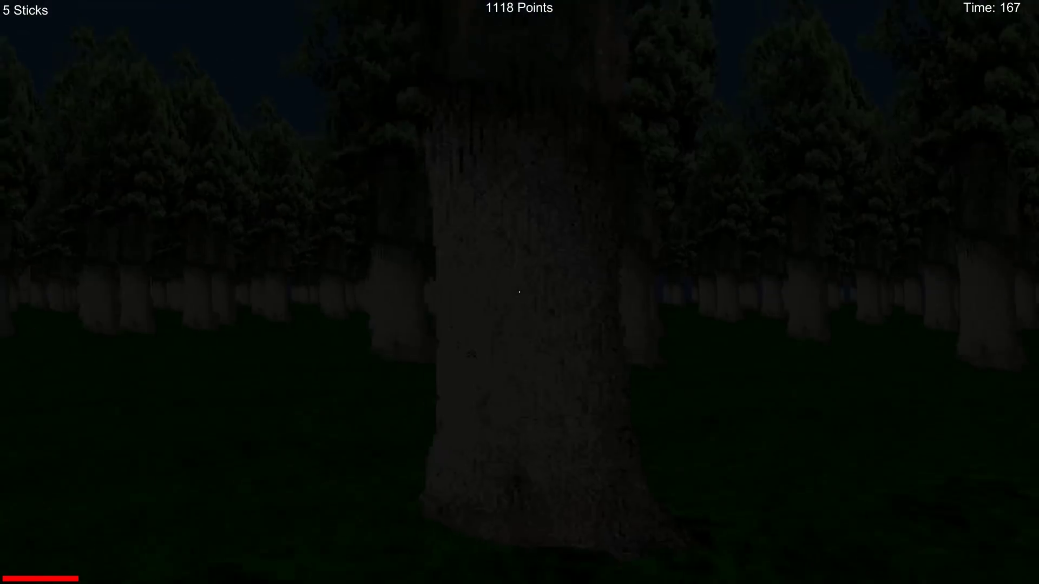
- Glance back at the campfire, then approach the next stick on the ground
key(w)
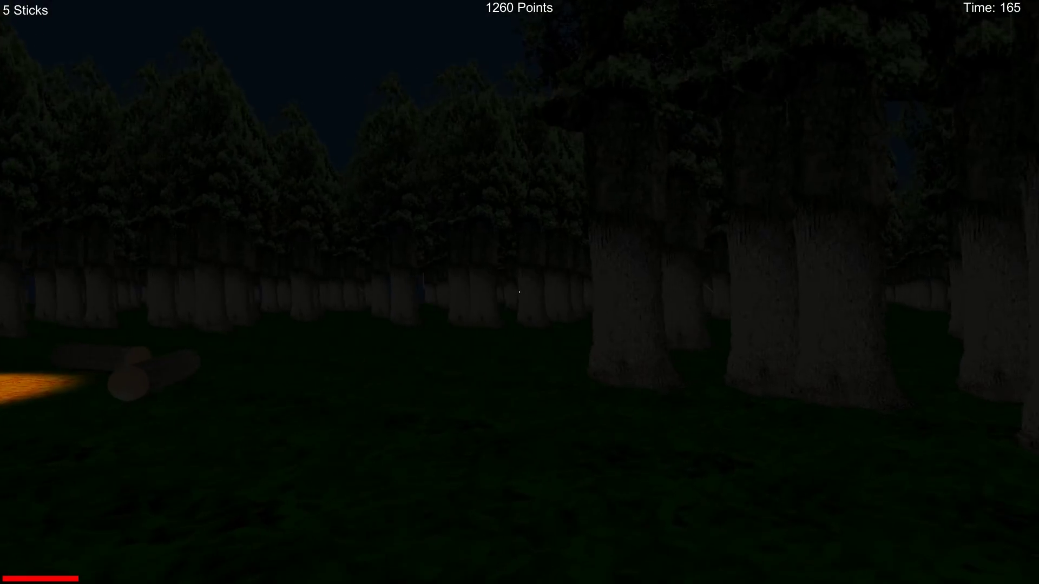
key(w)
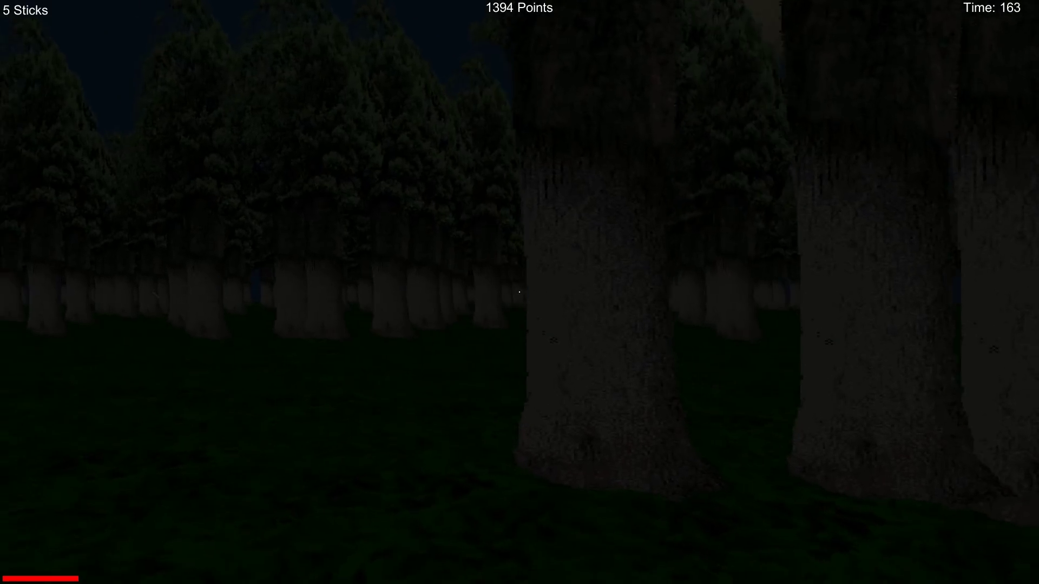
key(w)
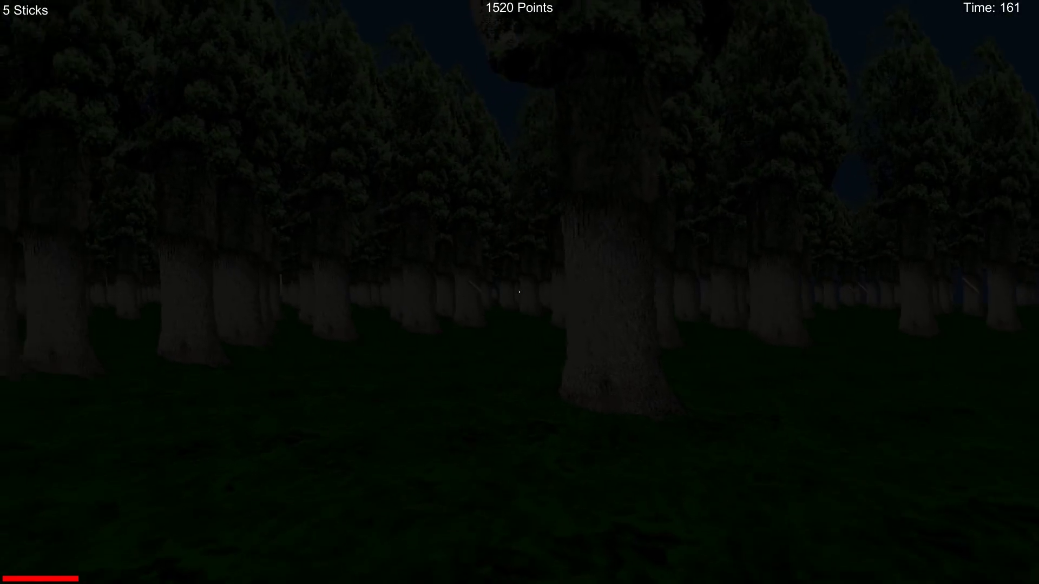
key(w)
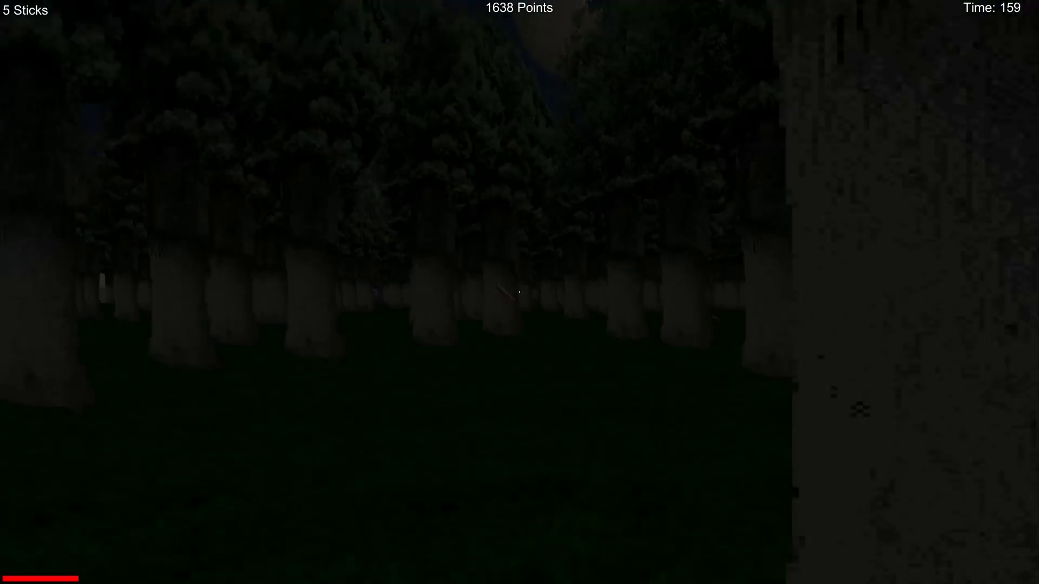
key(w)
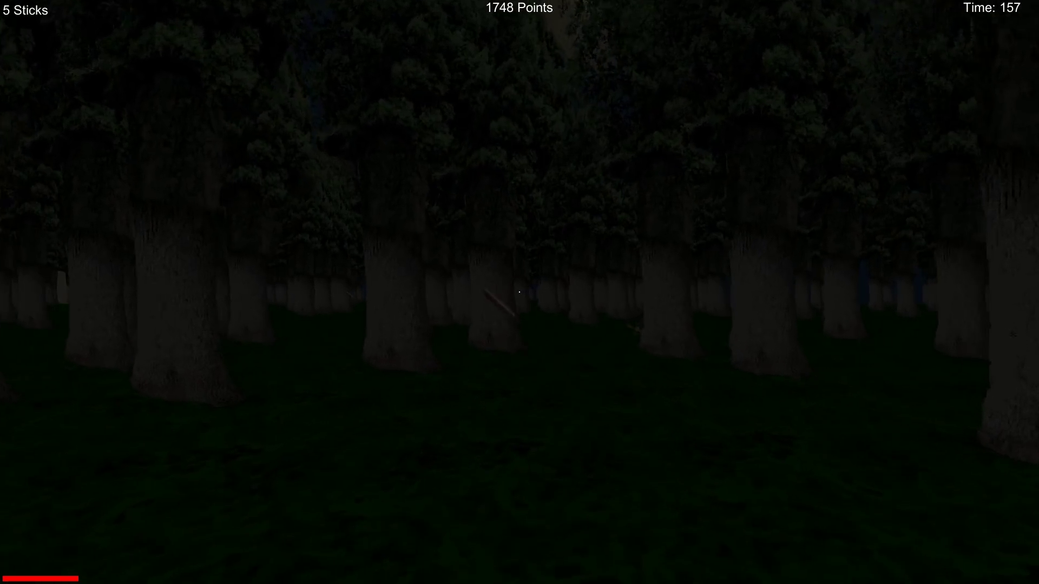
key(w)
- Pick up the sixth stick and walk up to the distant campfire
click(519, 291)
key(w)
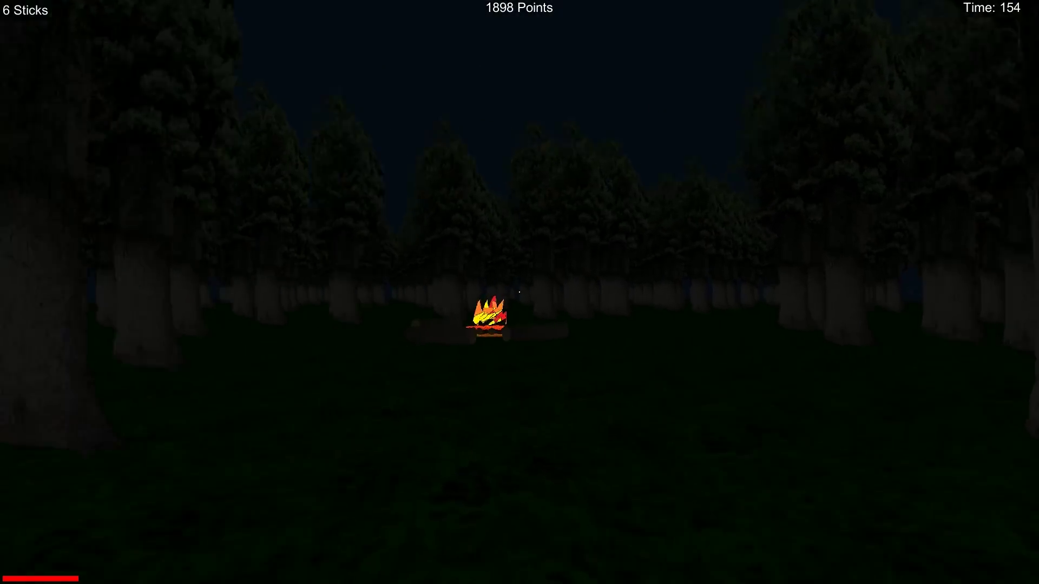
key(w)
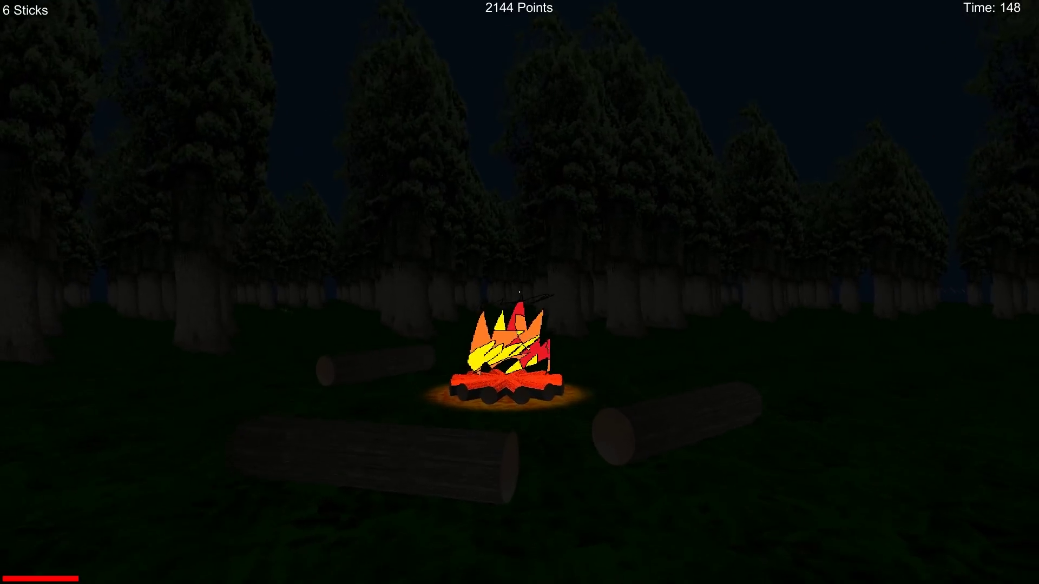
key(w)
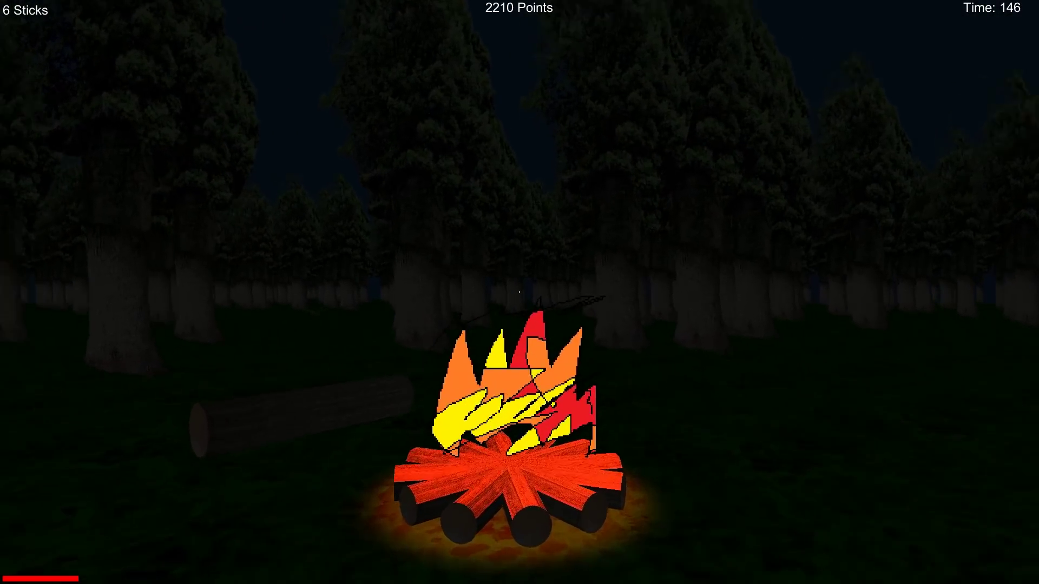
- Edge back and forth at the campfire until all six sticks drop in
key(s)
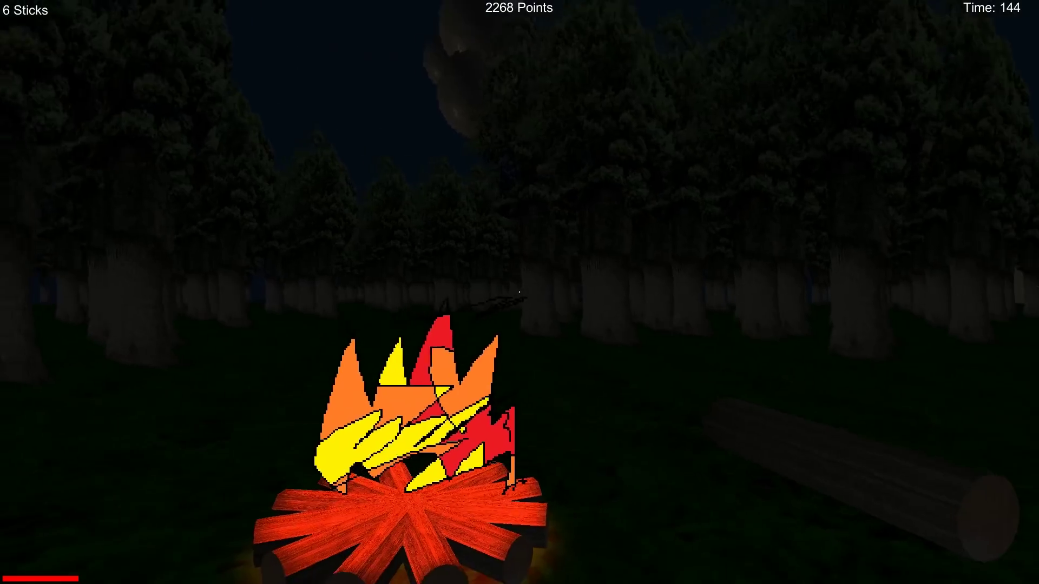
key(s)
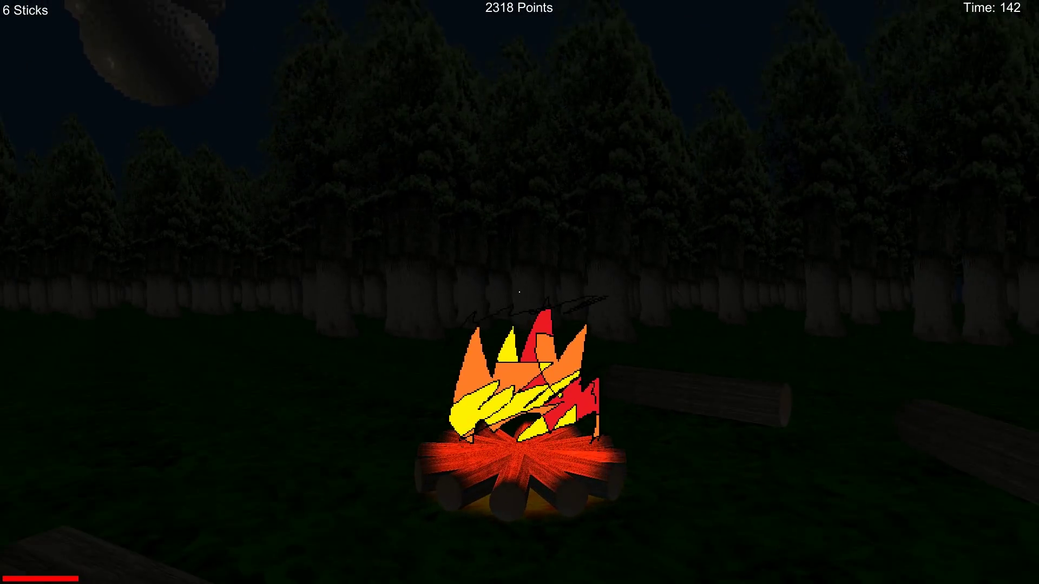
key(w)
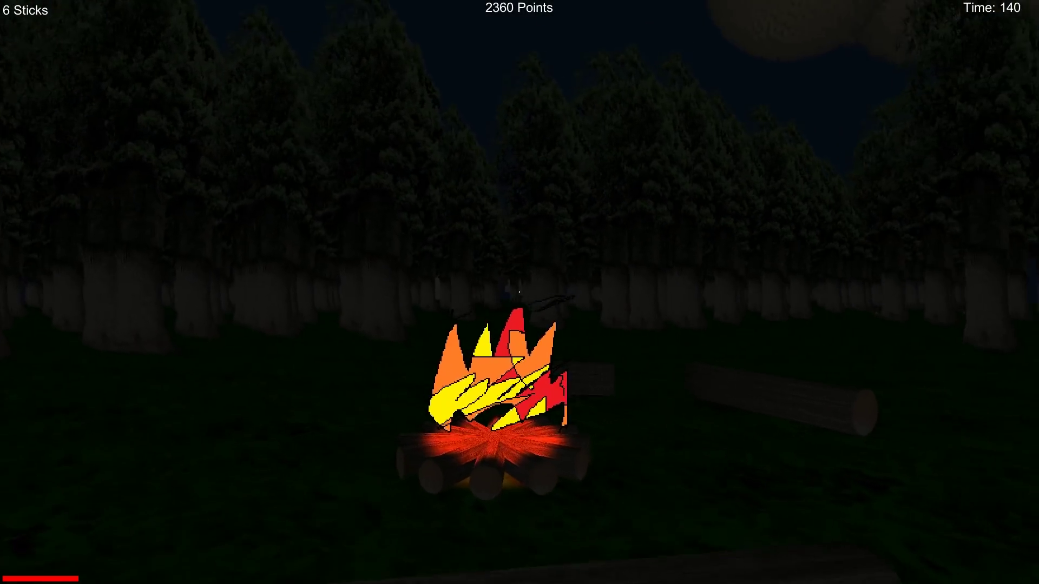
key(w)
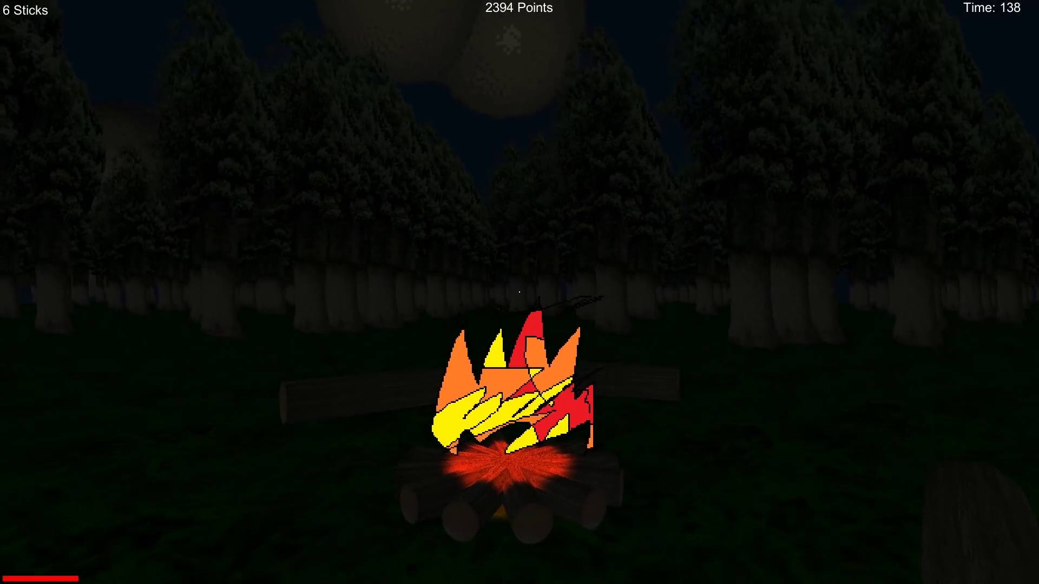
key(s)
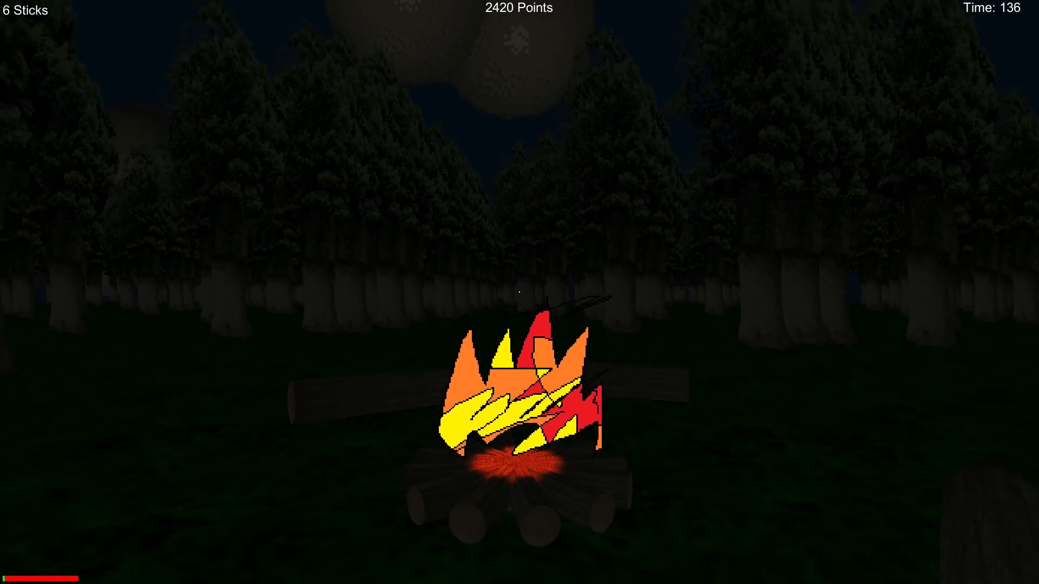
key(w)
key(s)
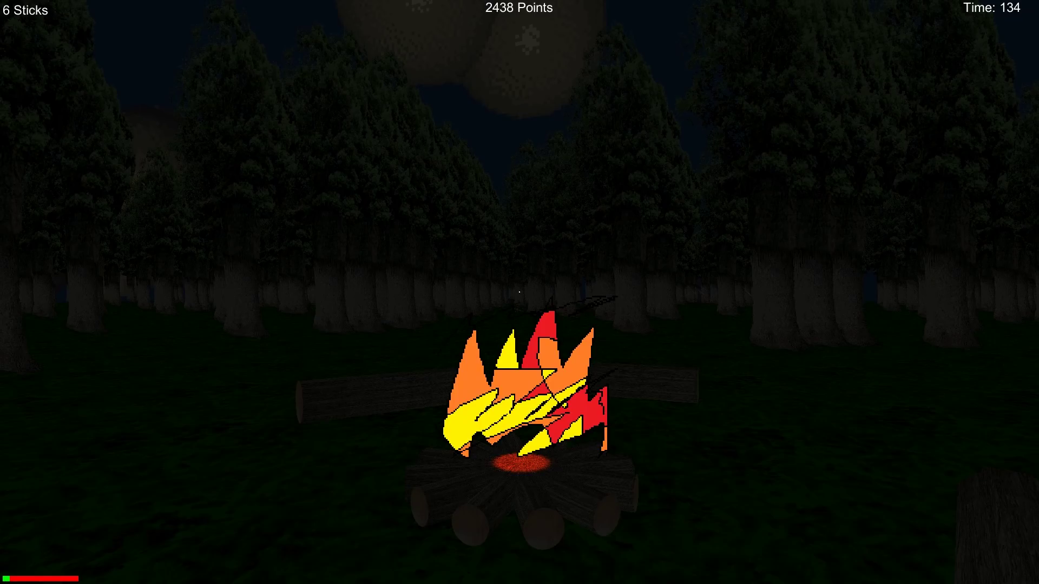
key(w)
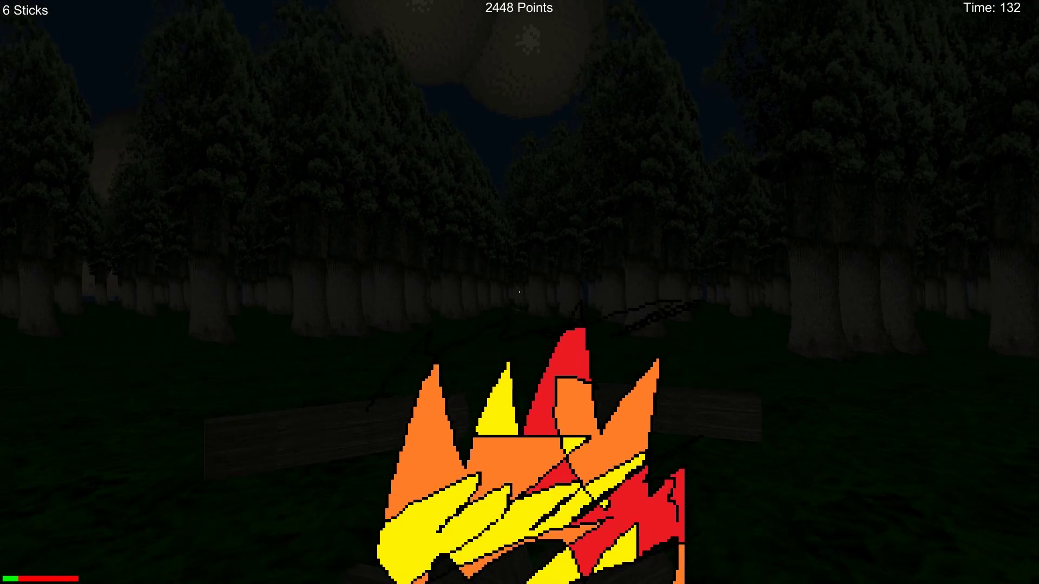
key(s)
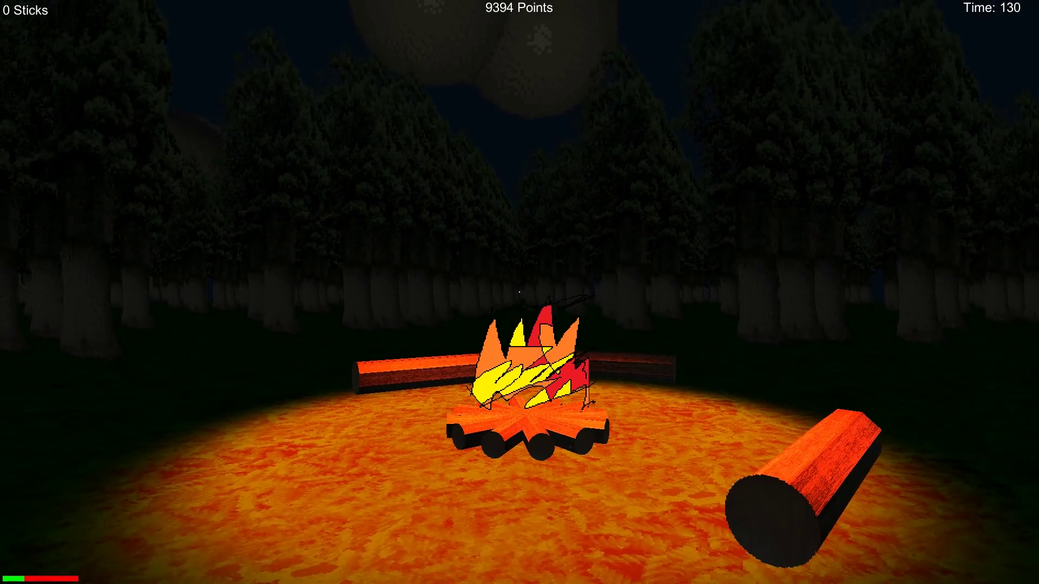
- Look around the brightened campsite, then turn toward the dark forest
key(d)
key(a)
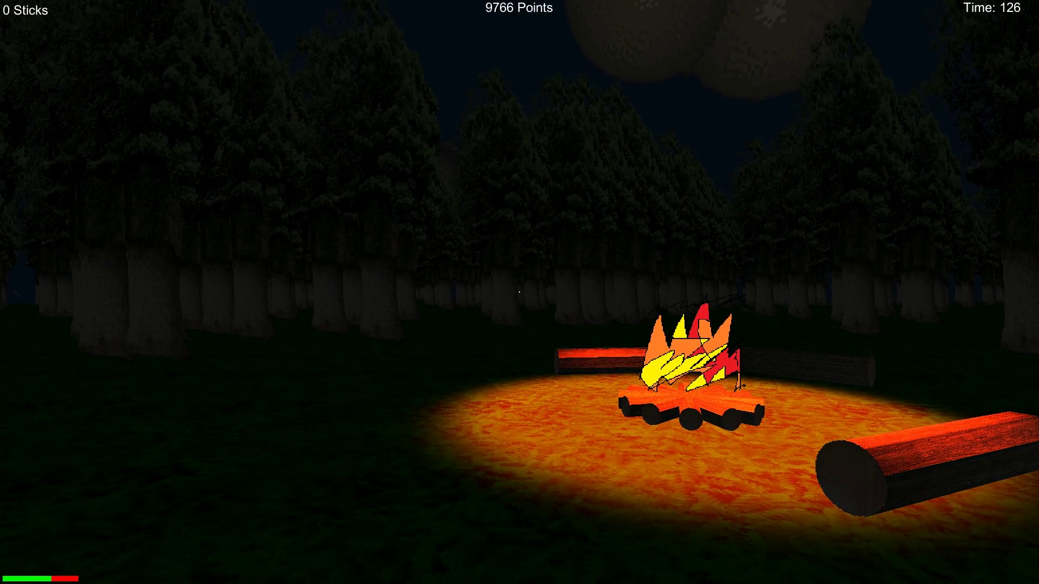
key(d)
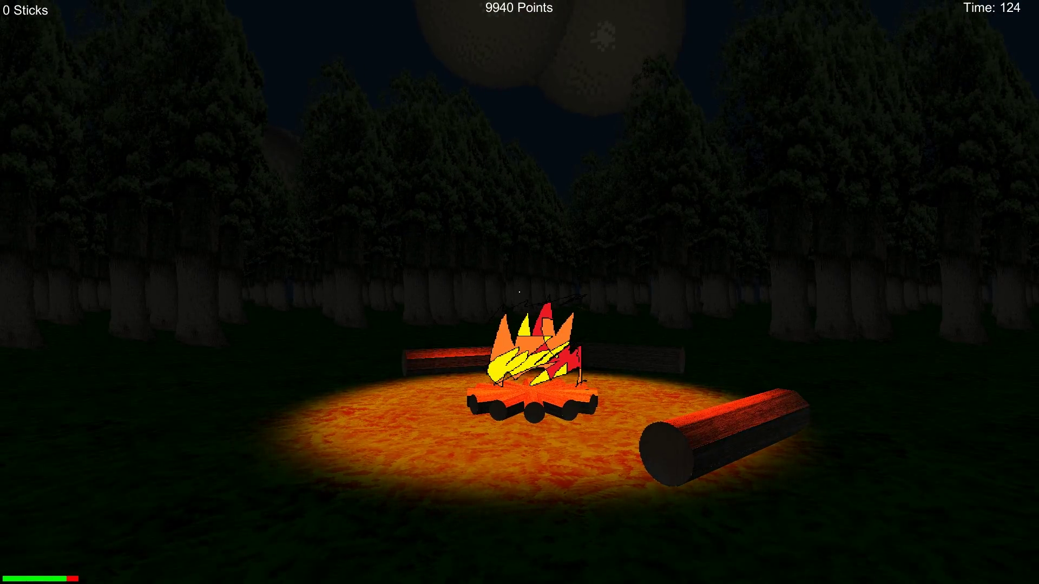
key(w)
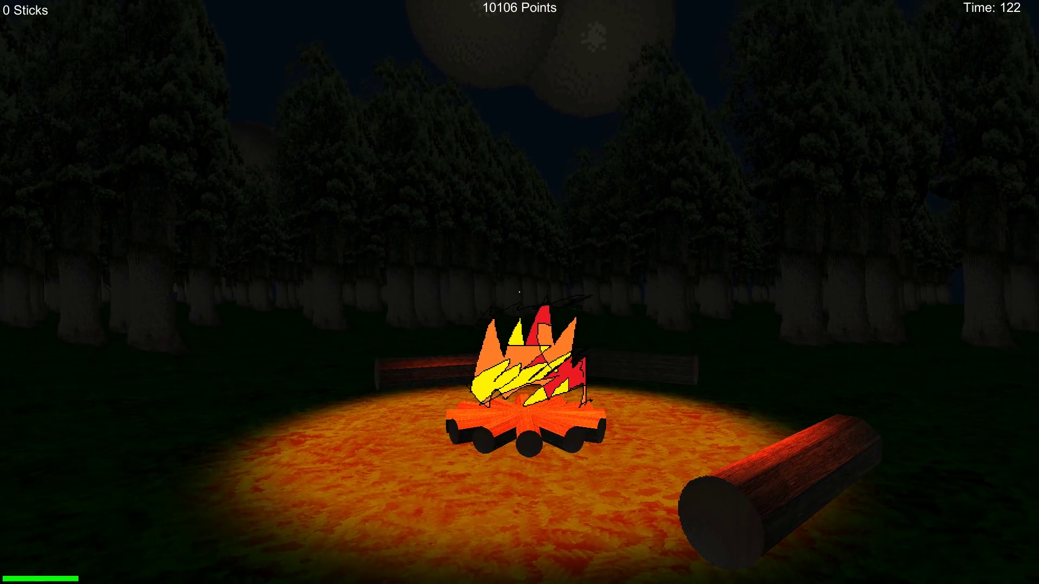
key(a)
- Fetch one more stick from a nearby clearing and add it to the campfire
key(w)
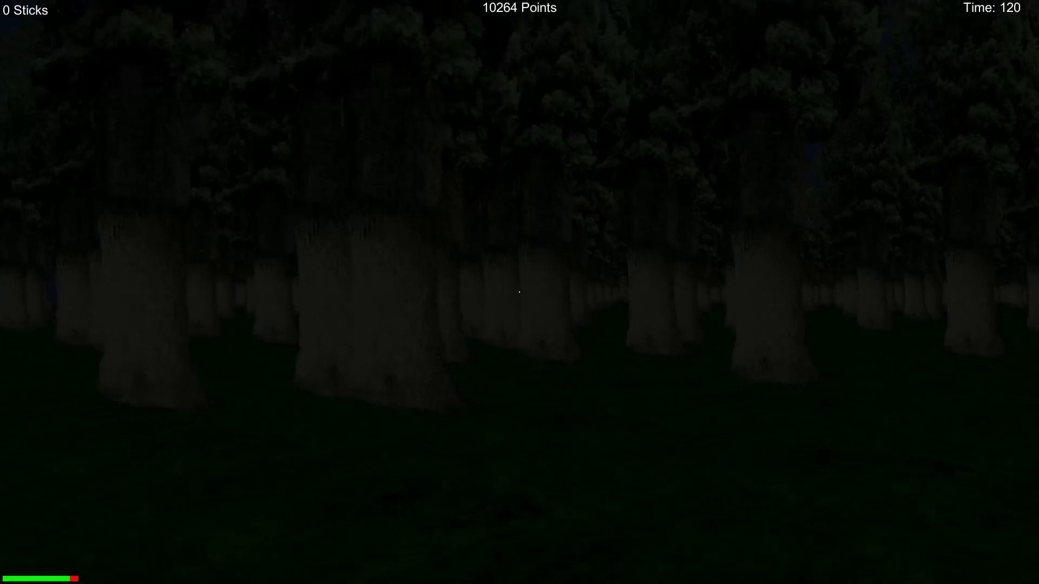
key(w)
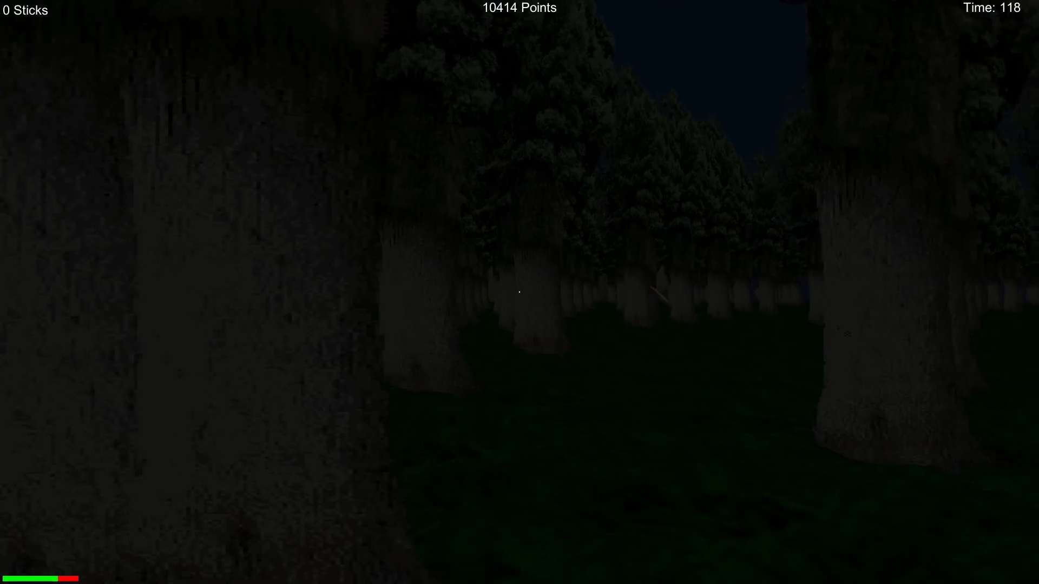
key(w)
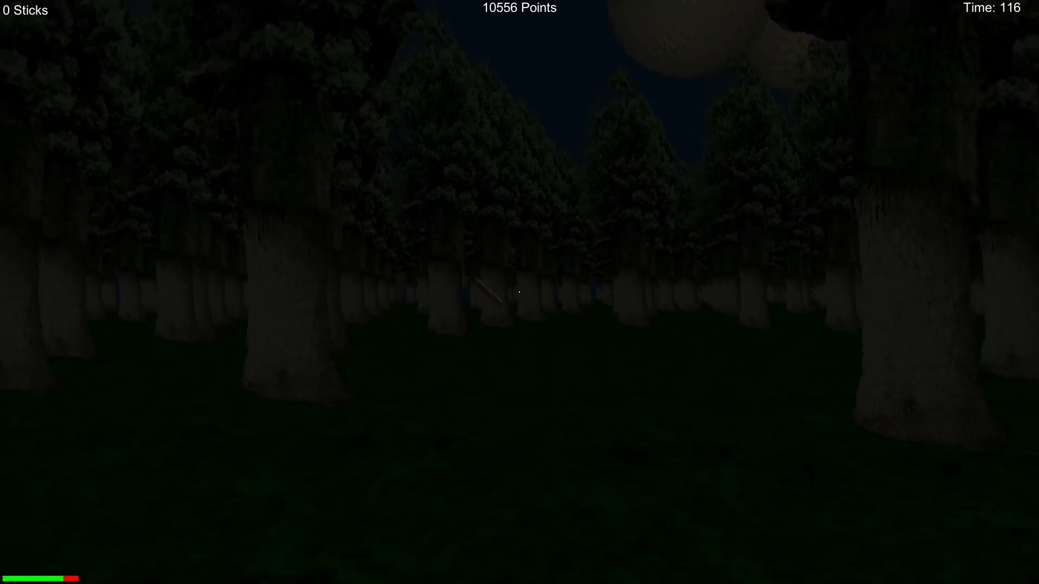
click(520, 292)
key(w)
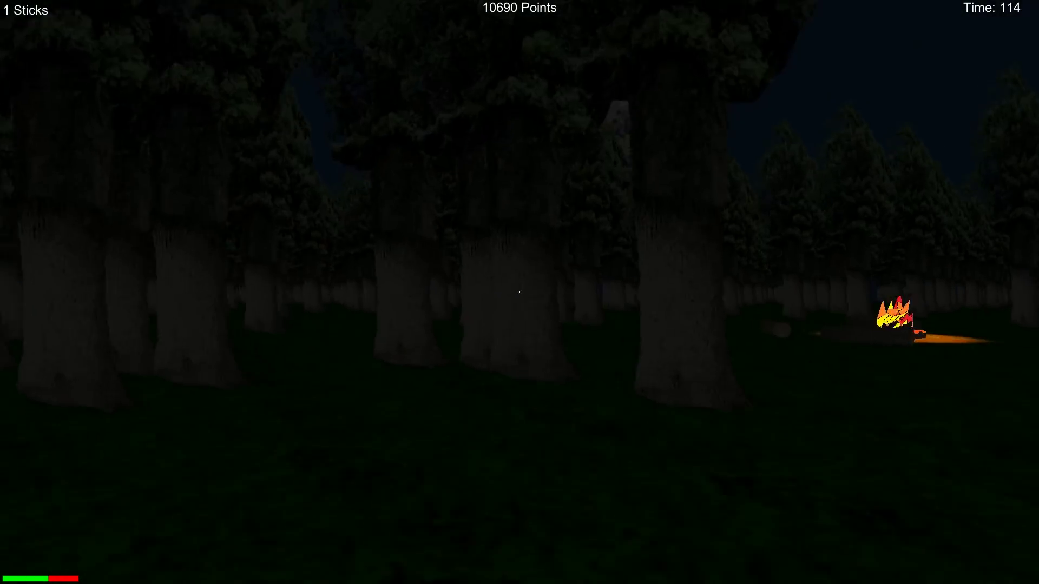
key(w)
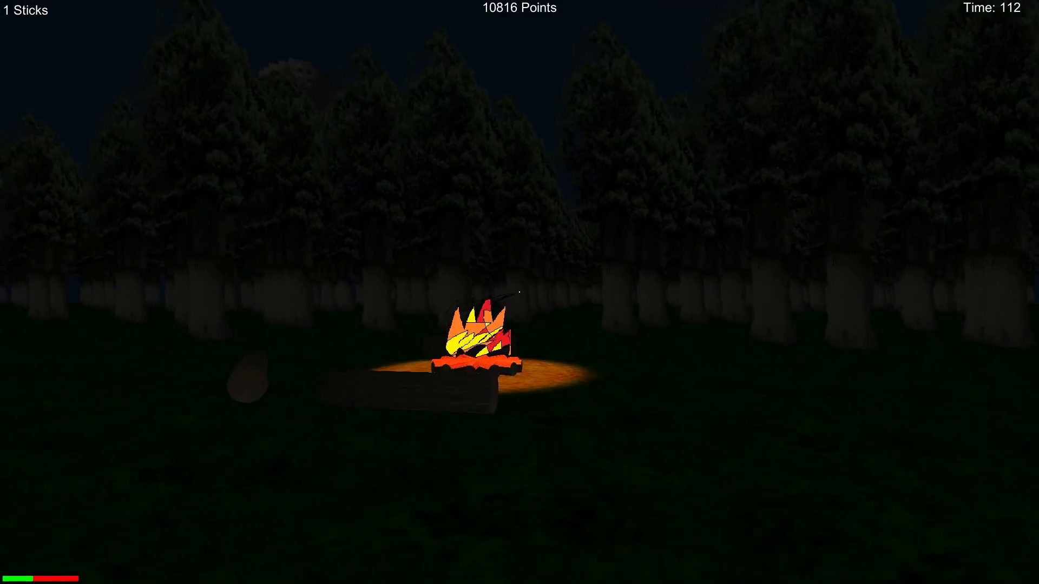
key(w)
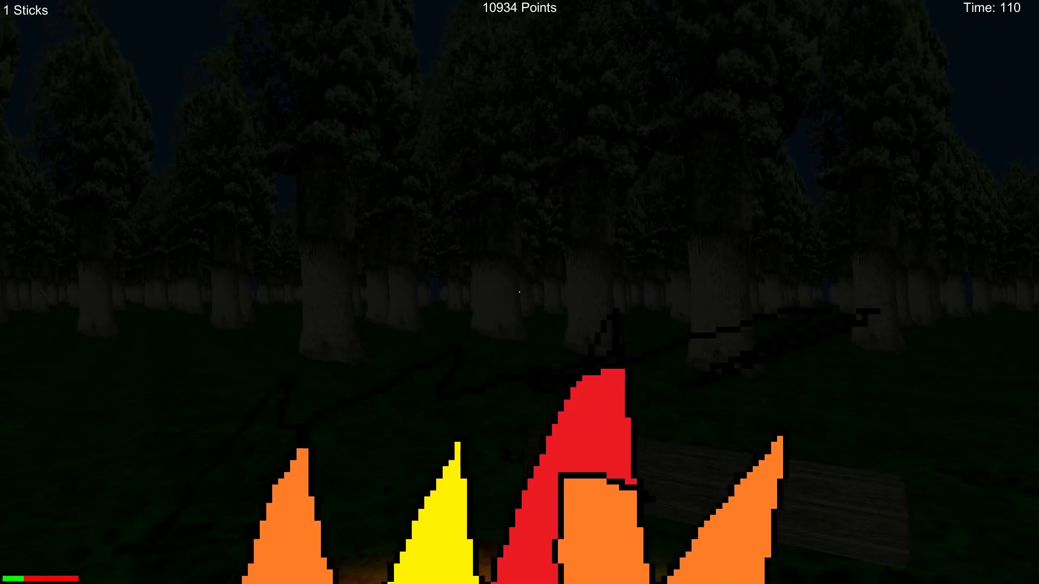
key(s)
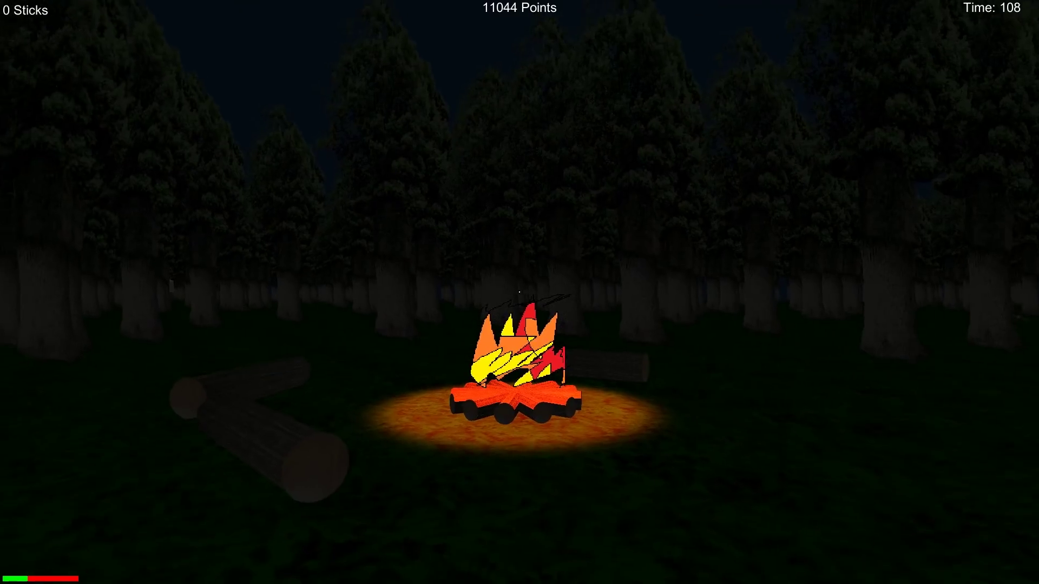
- Step in and out at the campfire's edge, keeping the fire centred in view
key(w)
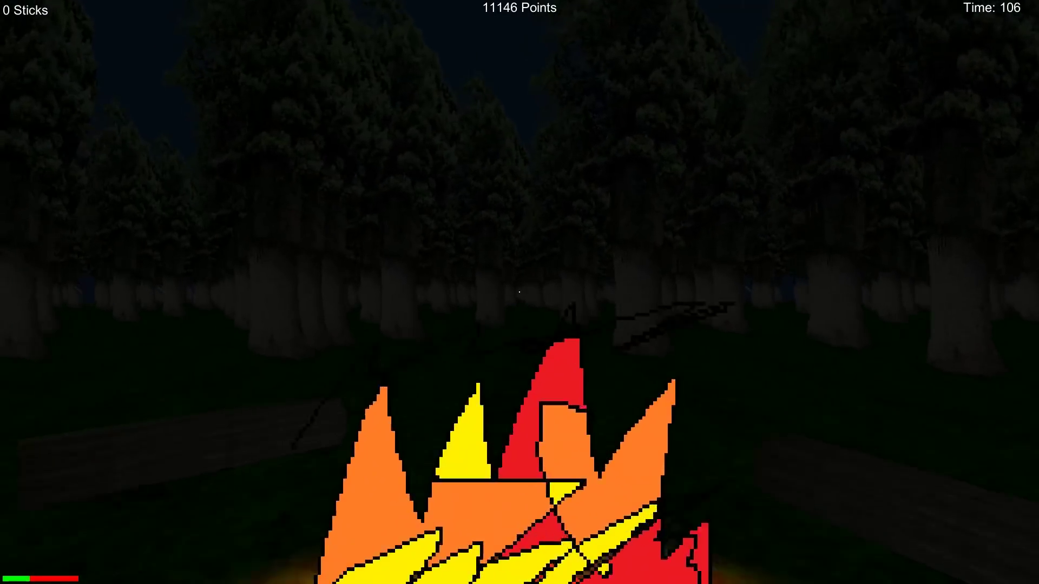
key(s)
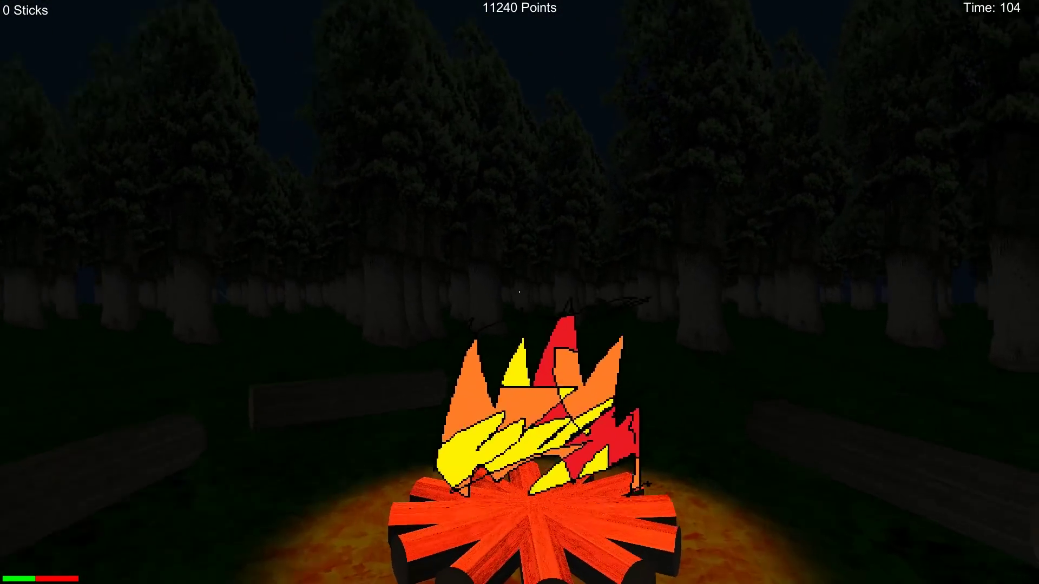
key(w)
key(s)
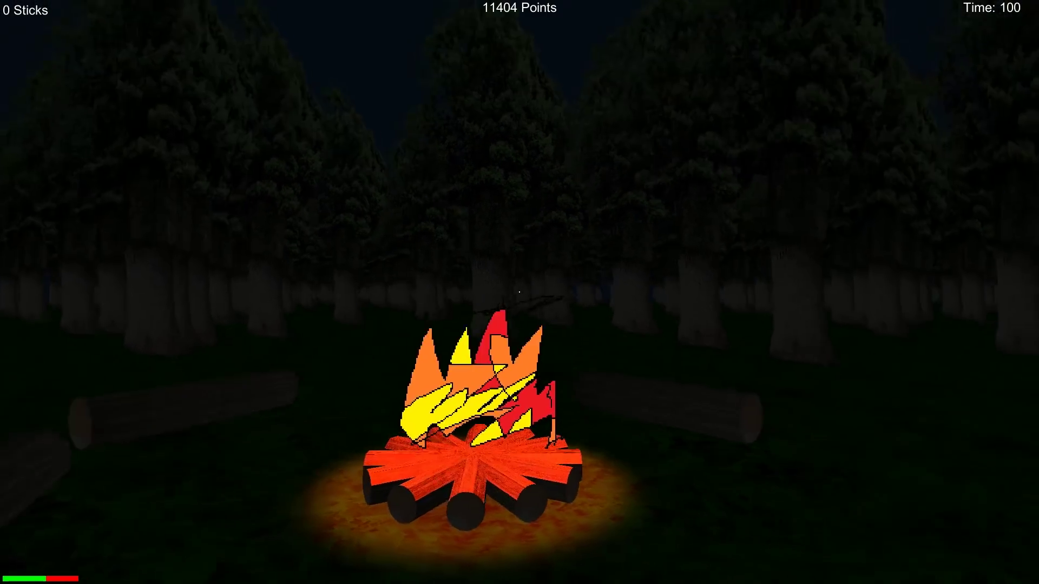
key(w)
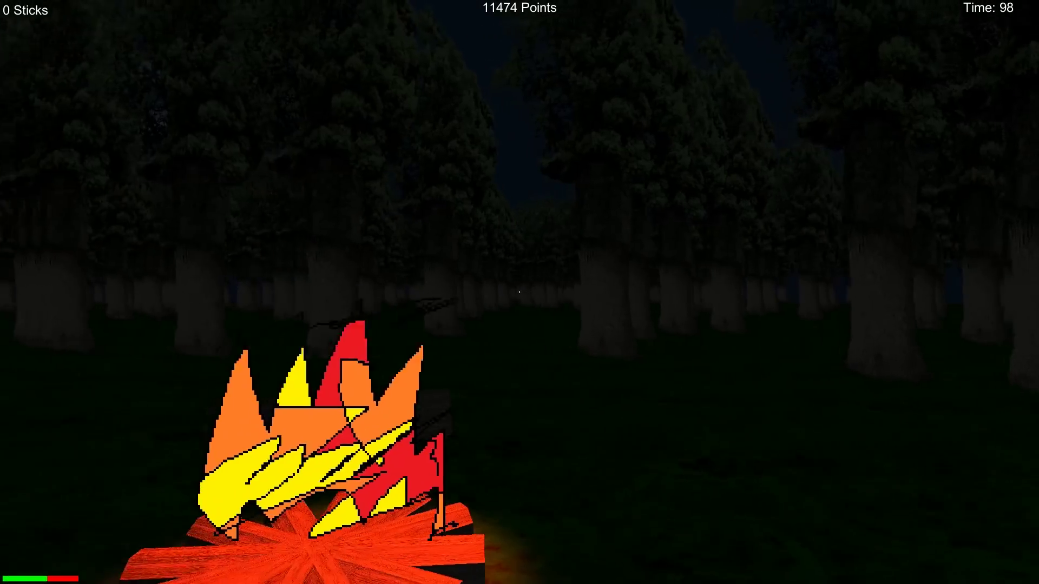
key(s)
key(w)
- Circle to the right around the campfire, stepping closer to it
key(d)
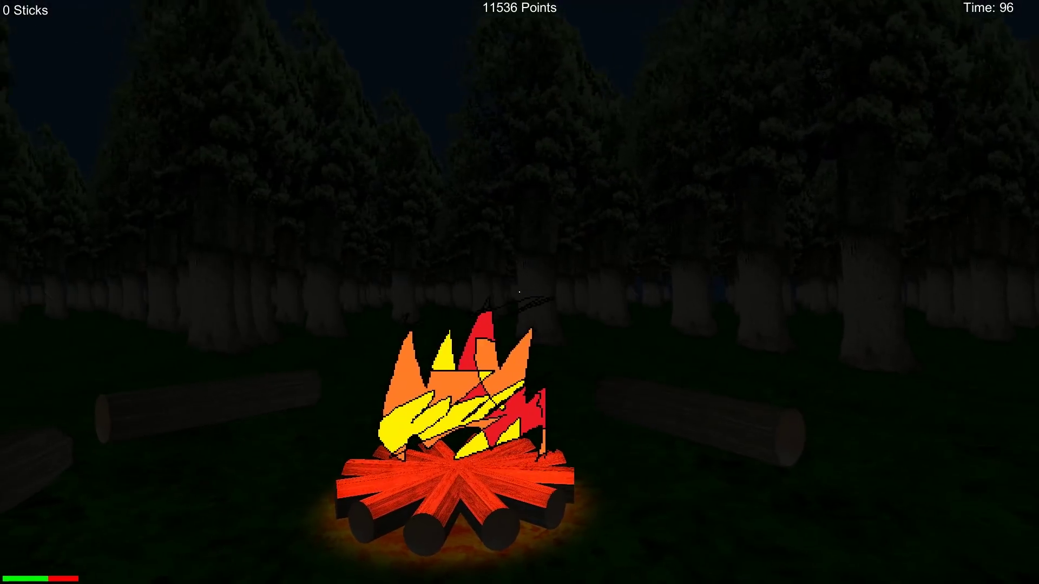
key(s)
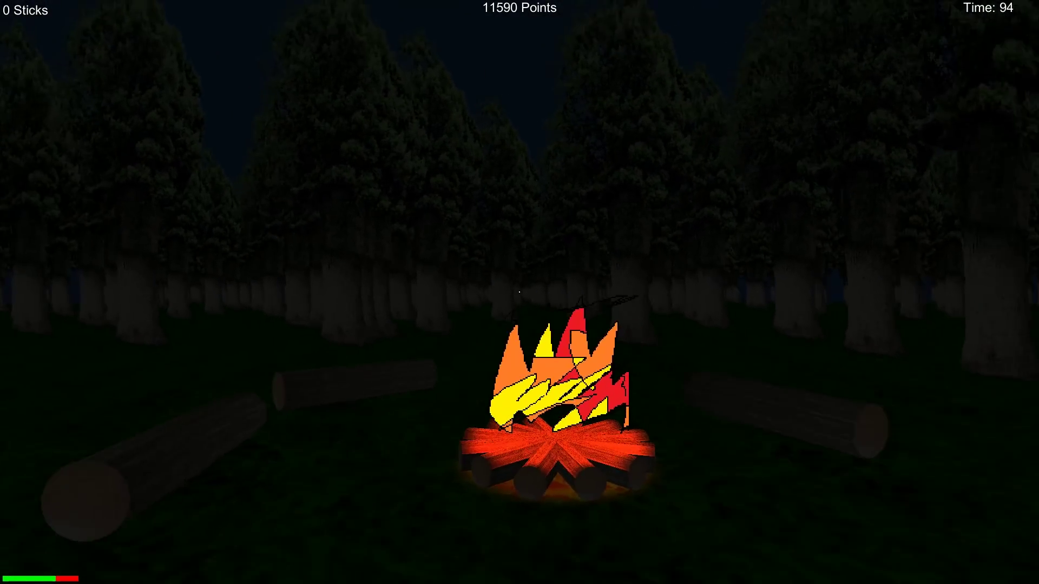
key(d)
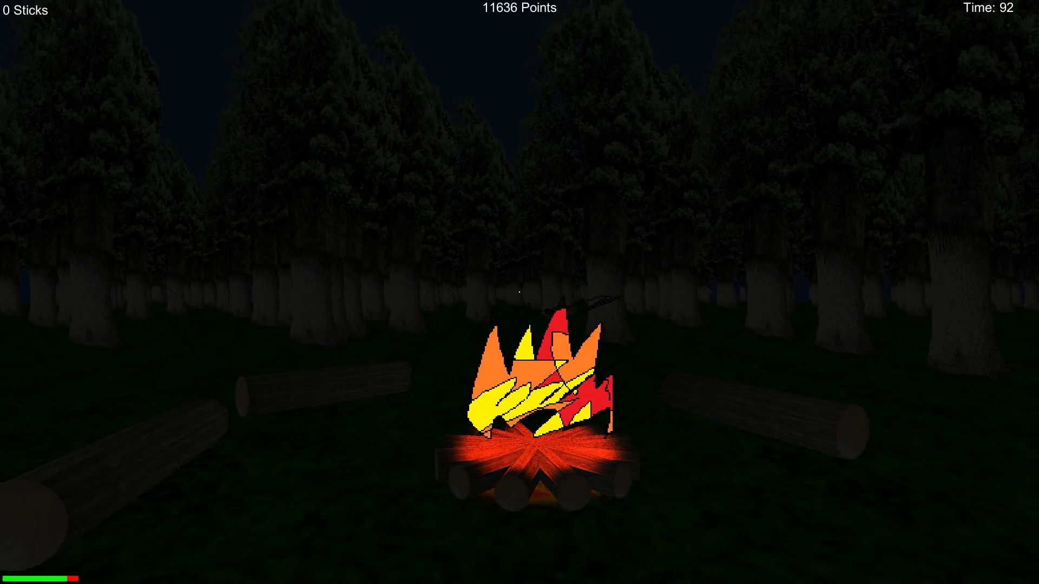
key(d)
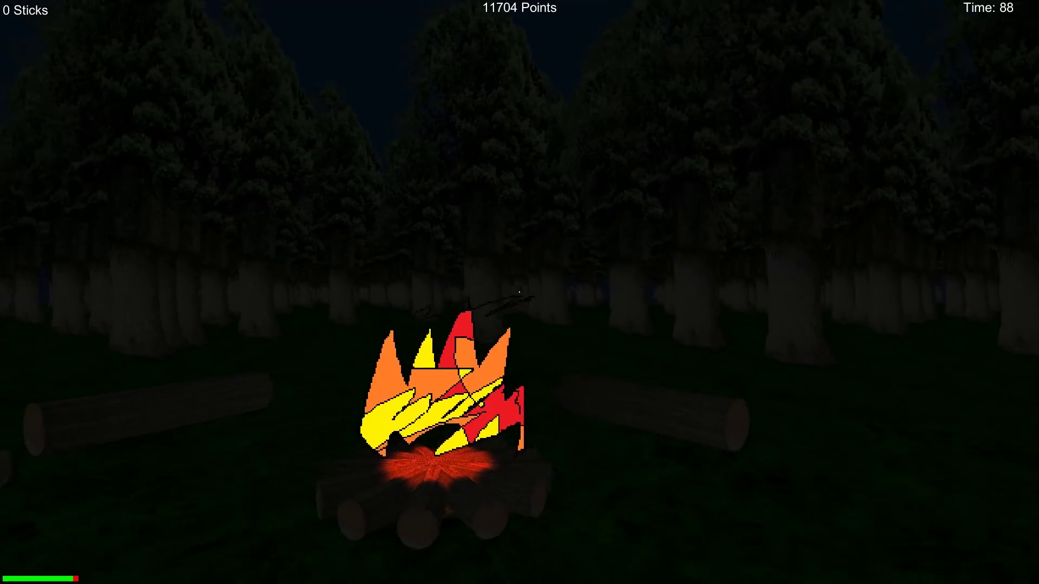
key(w)
key(d)
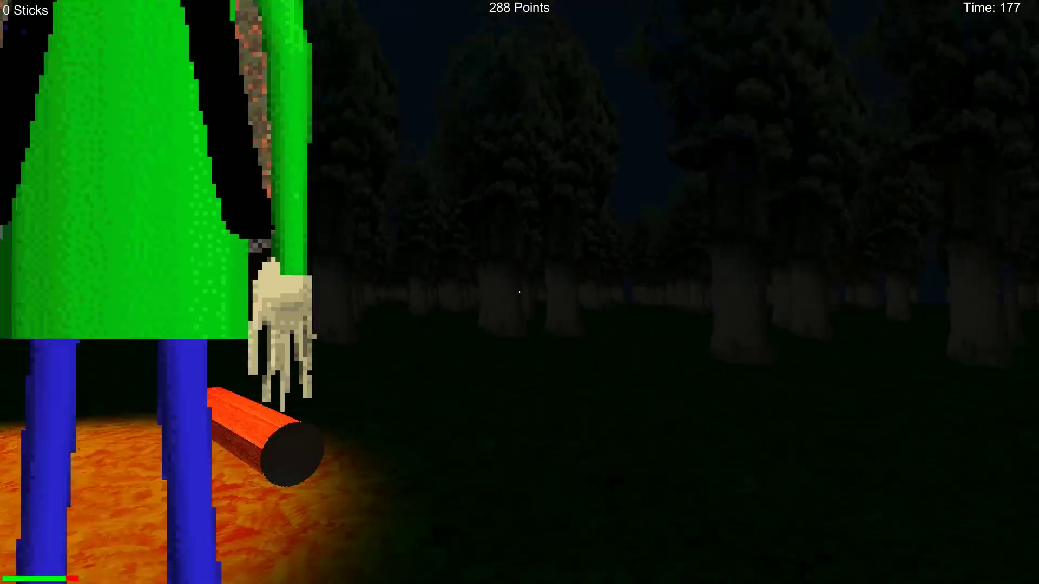
- Walk past Baldi into the tree rows and pick up two sticks
key(w)
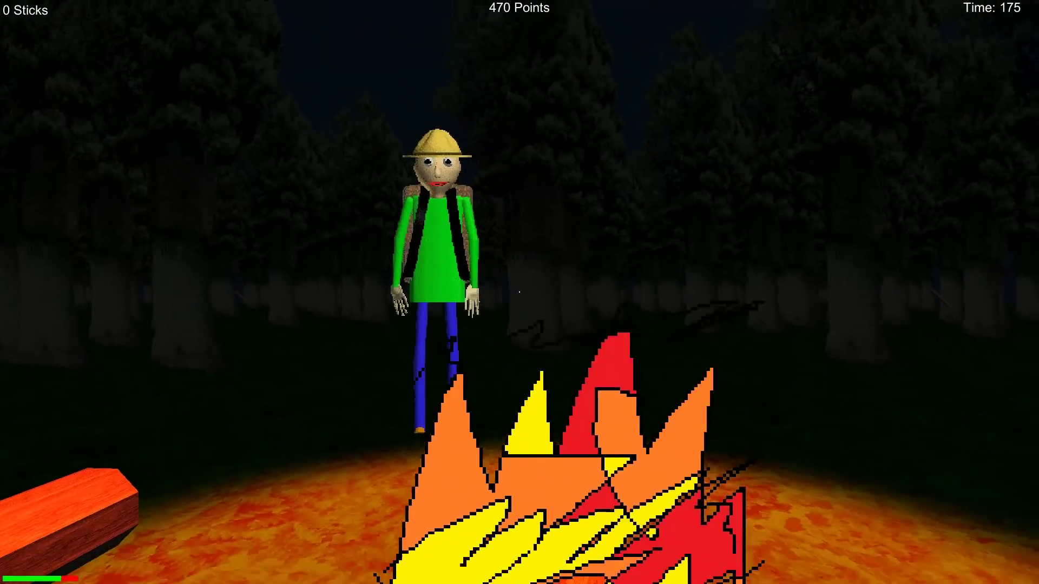
key(w)
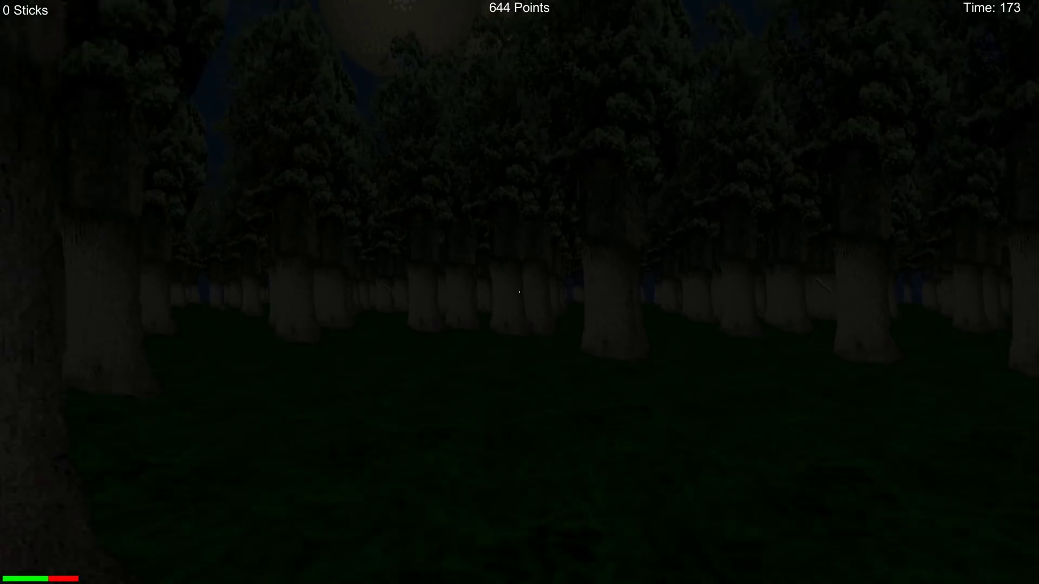
key(w)
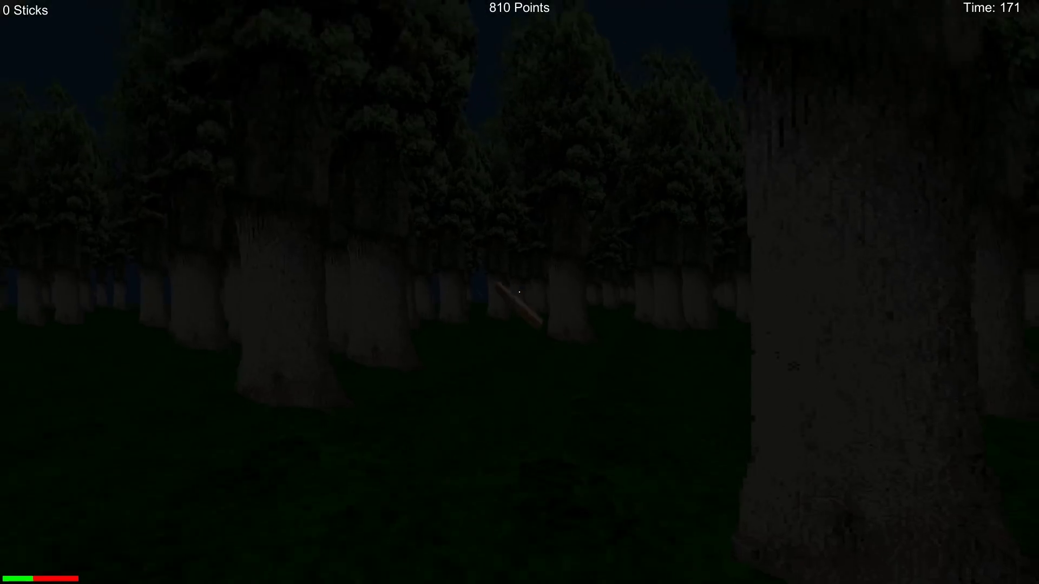
click(519, 292)
key(w)
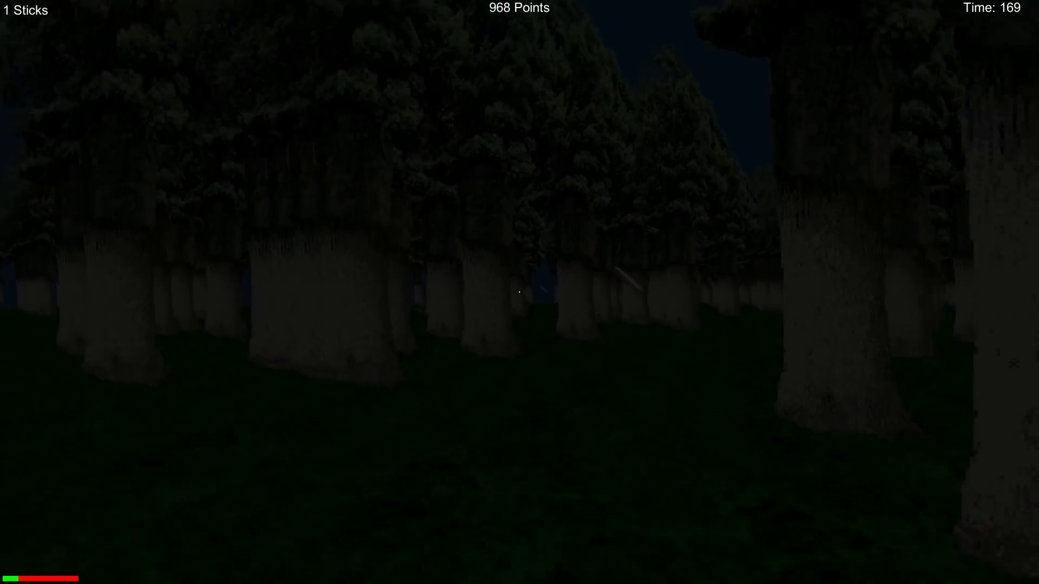
click(520, 292)
- Search around the large tree, grabbing the sticks found along the way
key(w)
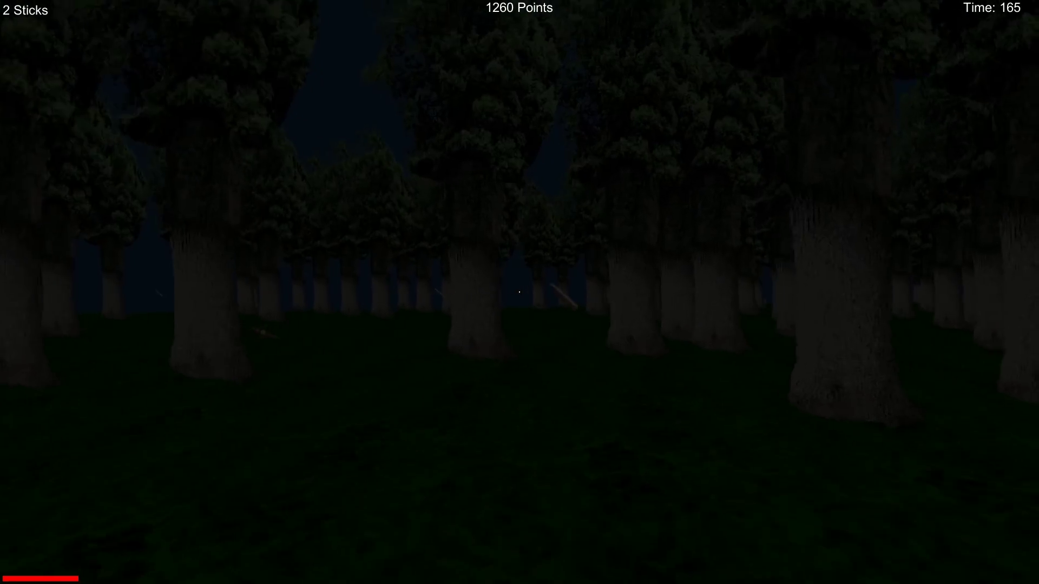
key(w)
key(w)
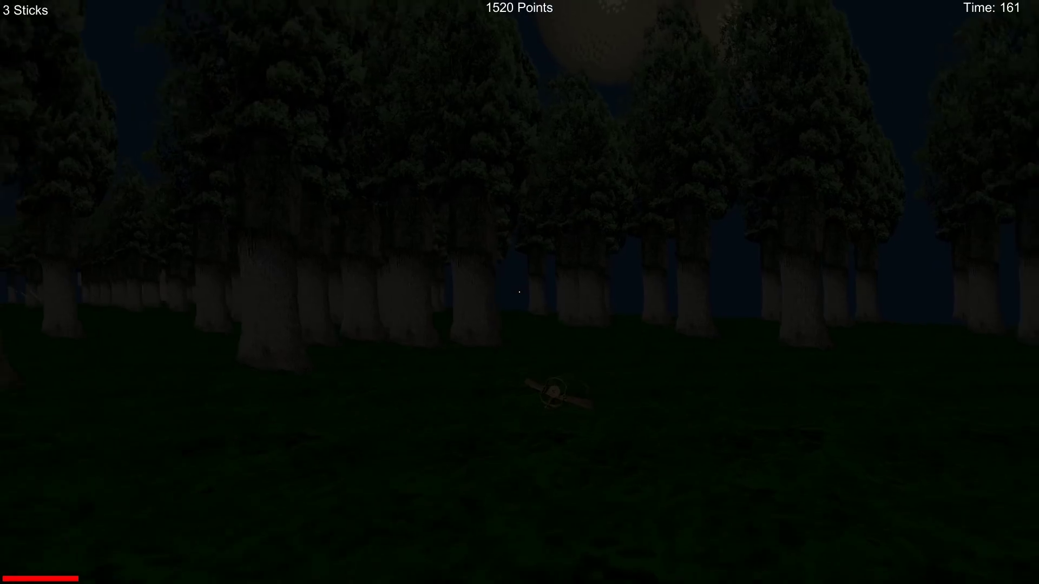
key(w)
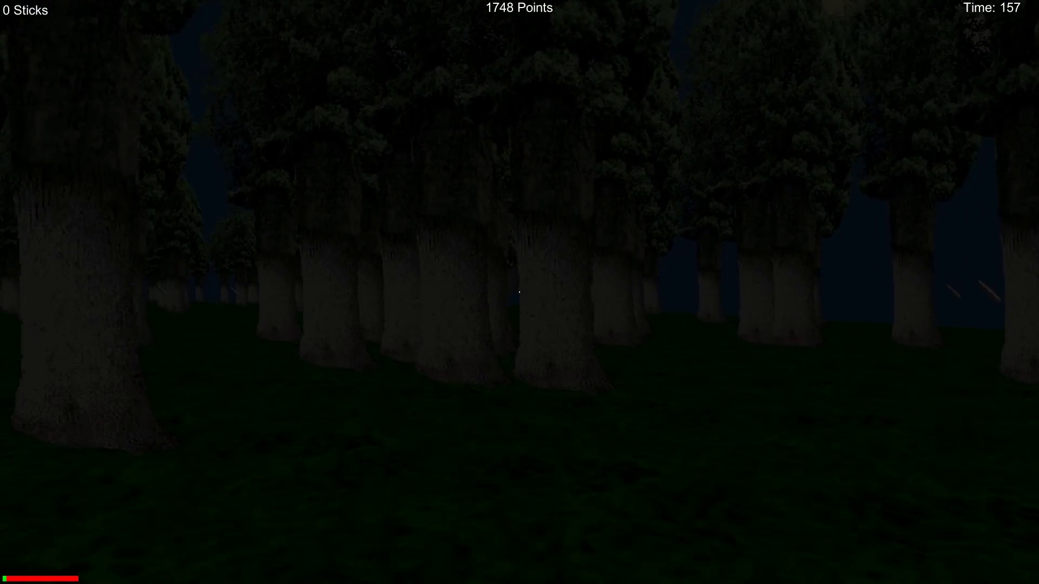
key(w)
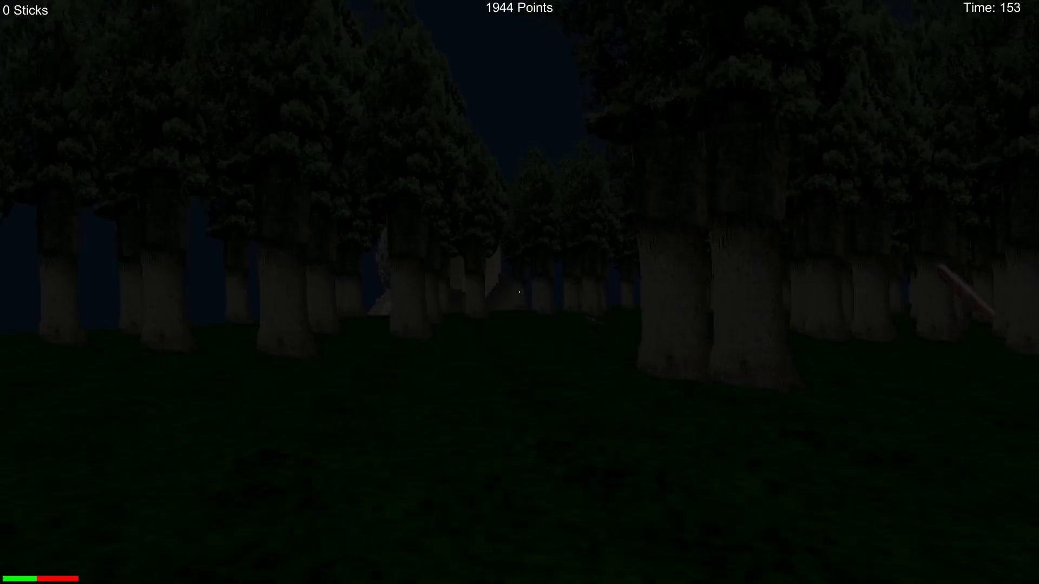
key(w)
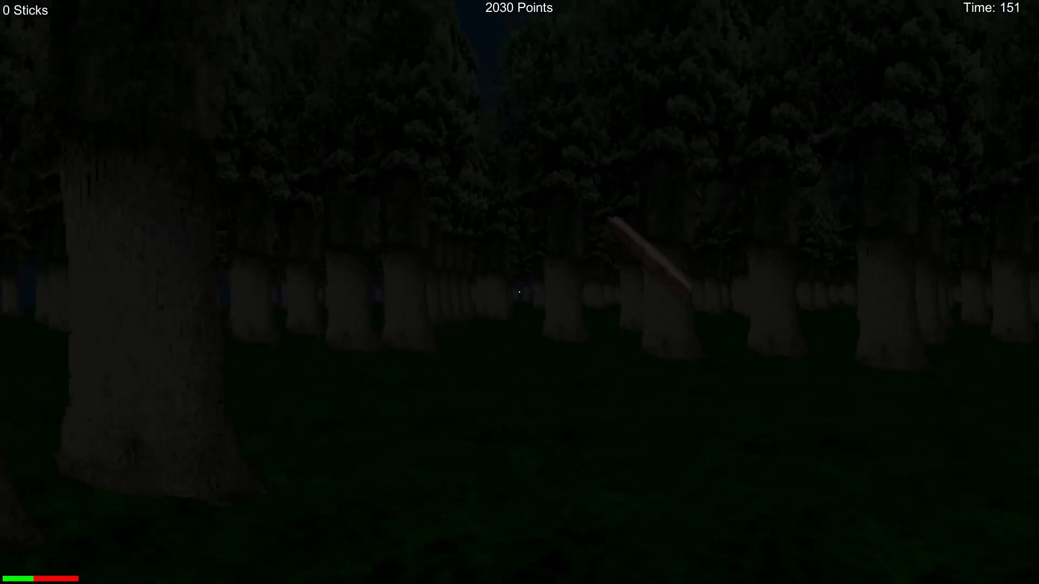
click(519, 291)
key(w)
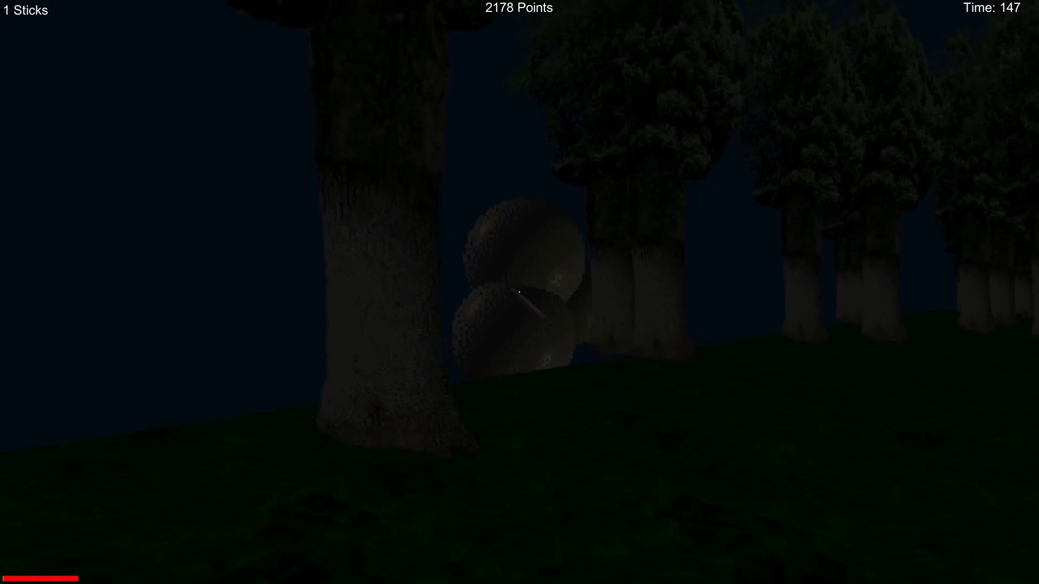
key(w)
click(519, 292)
key(w)
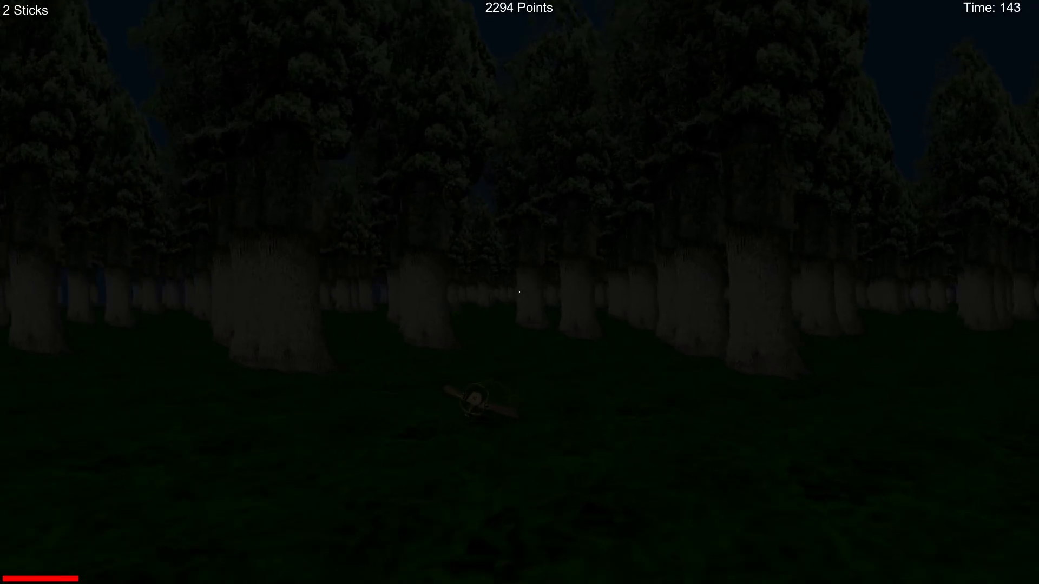
- Walk through the forest clearing back to the bear trap, watching for Baldi
key(w)
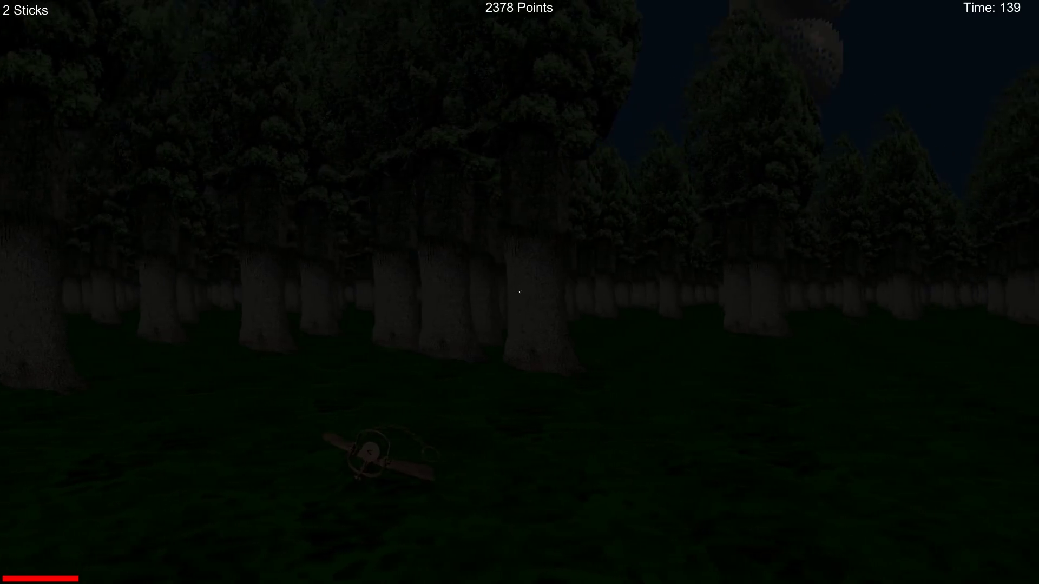
key(w)
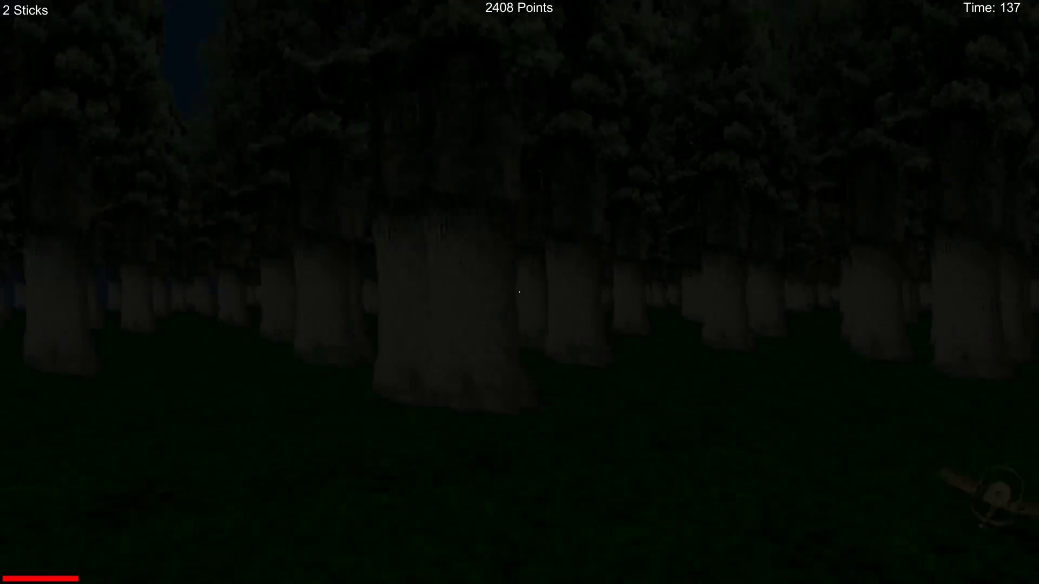
key(w)
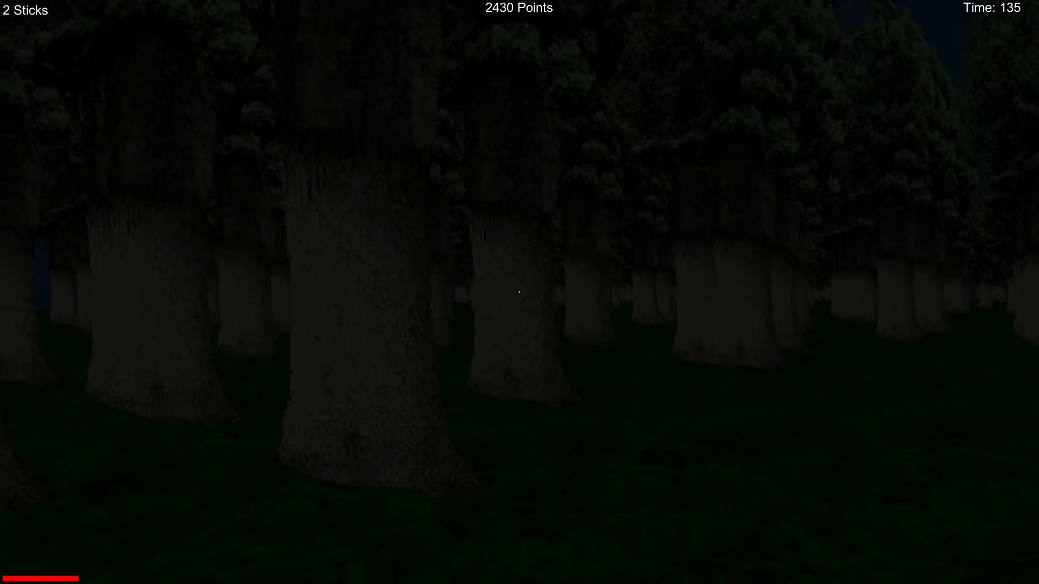
key(w)
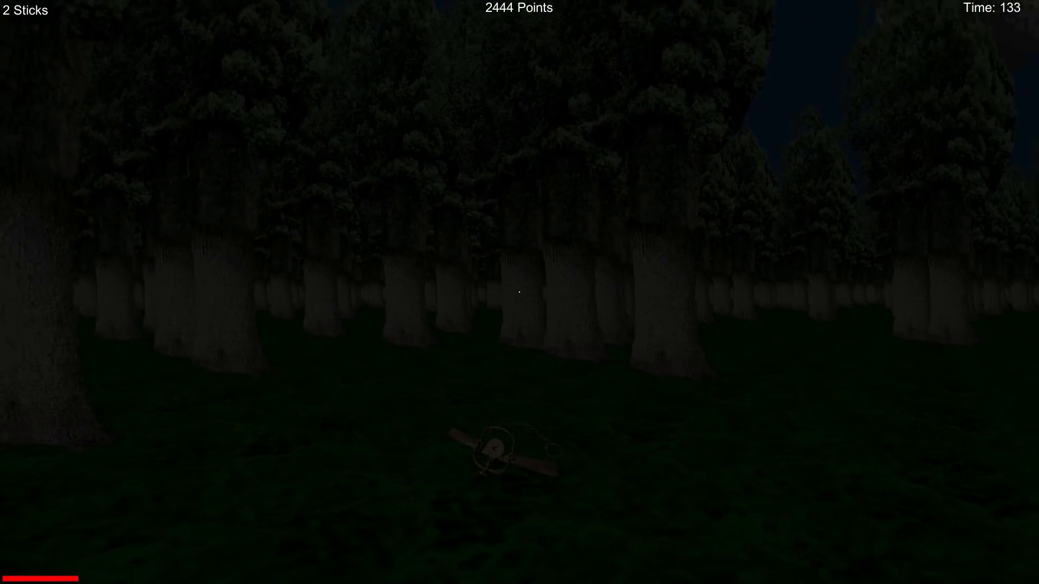
key(w)
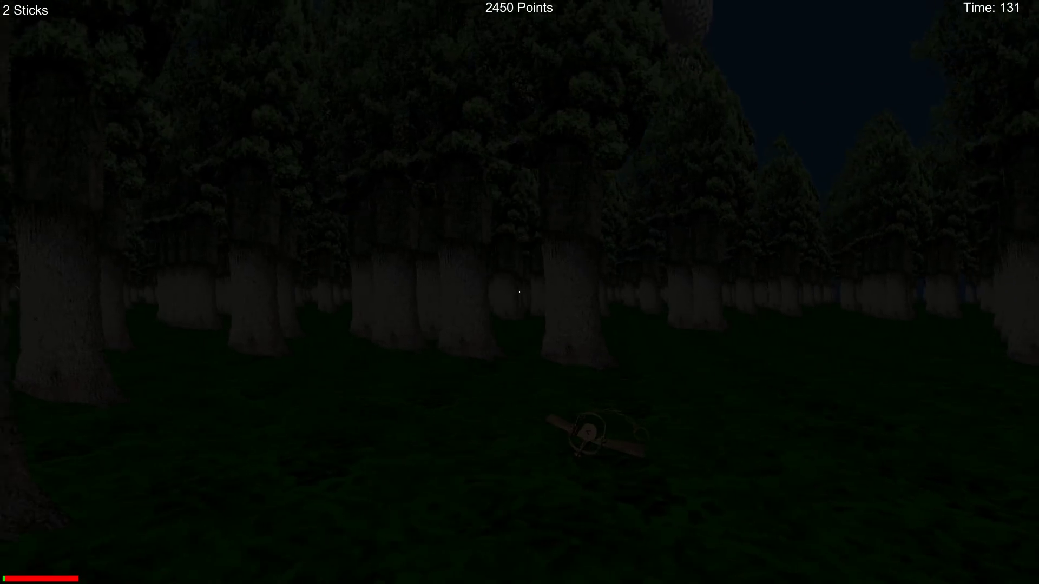
key(w)
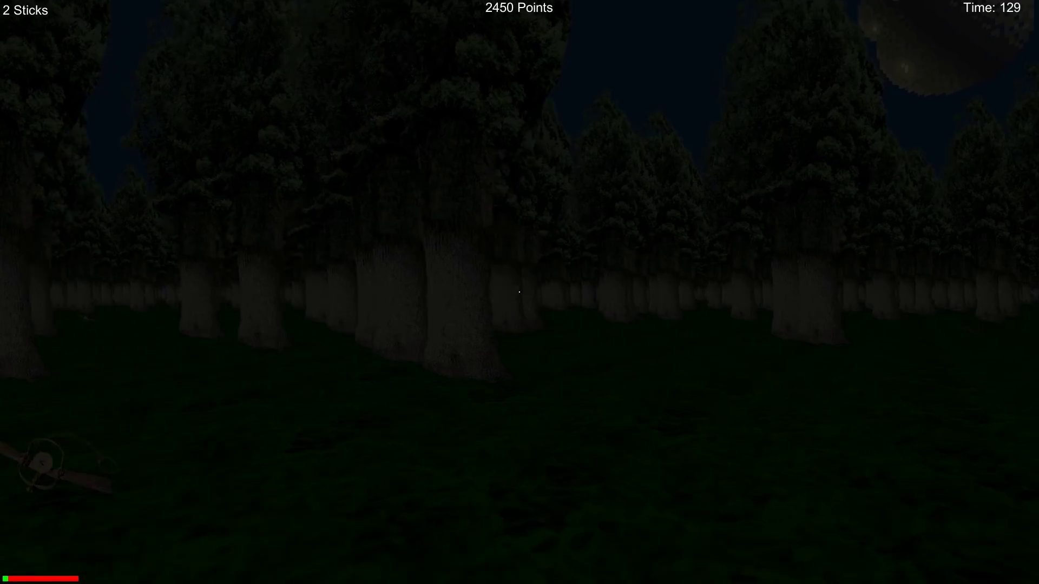
- Linger by the bear trap, scanning the trees and recovering stamina, until Baldi appears ahead
key(w)
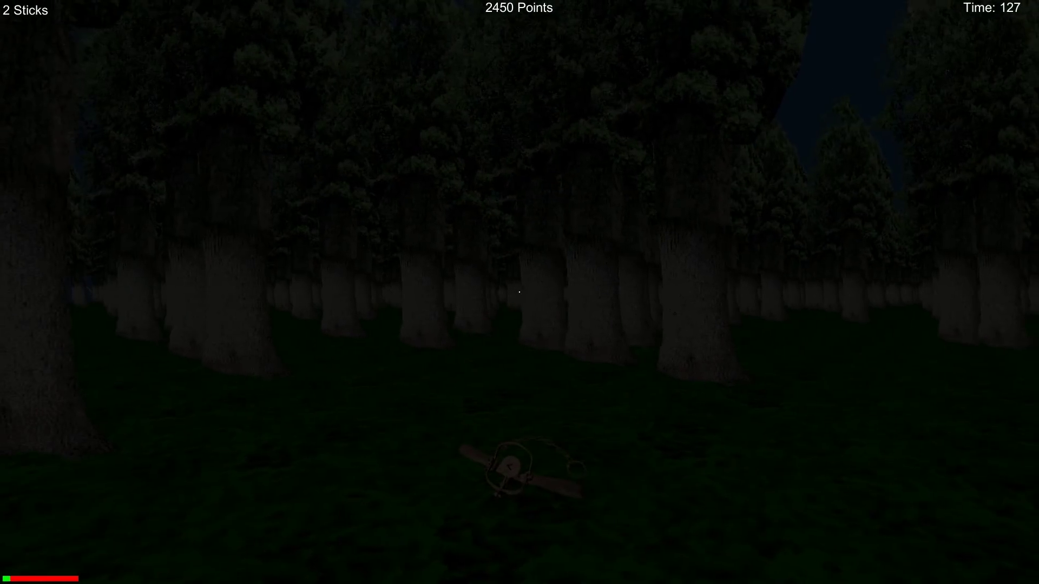
key(w)
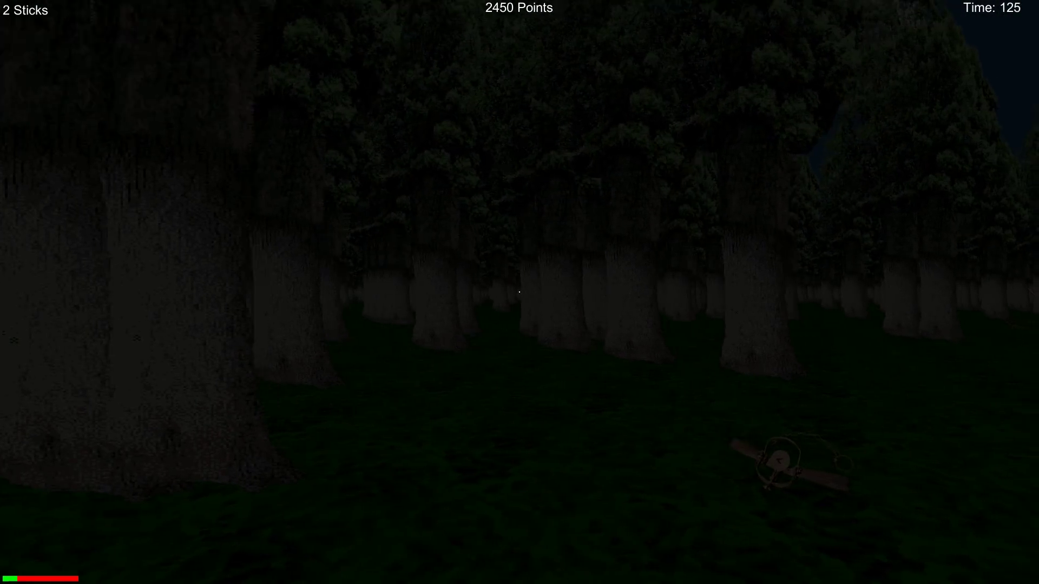
key(w)
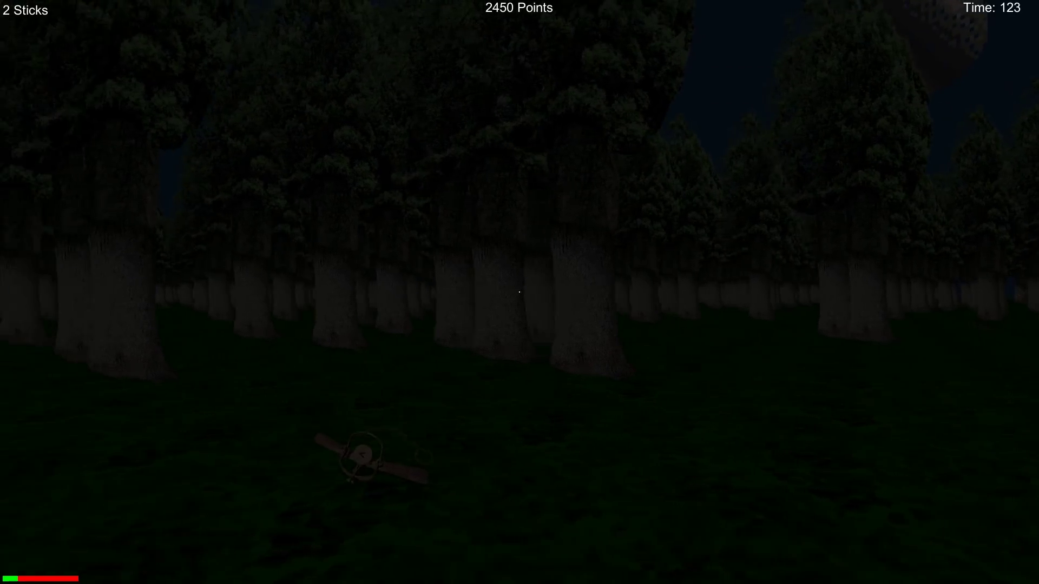
key(w)
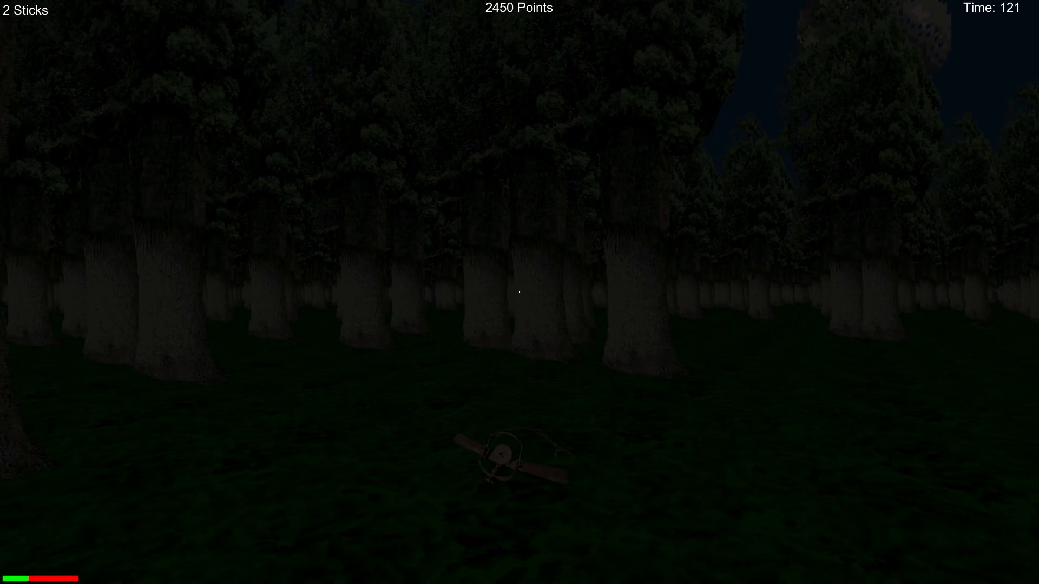
key(w)
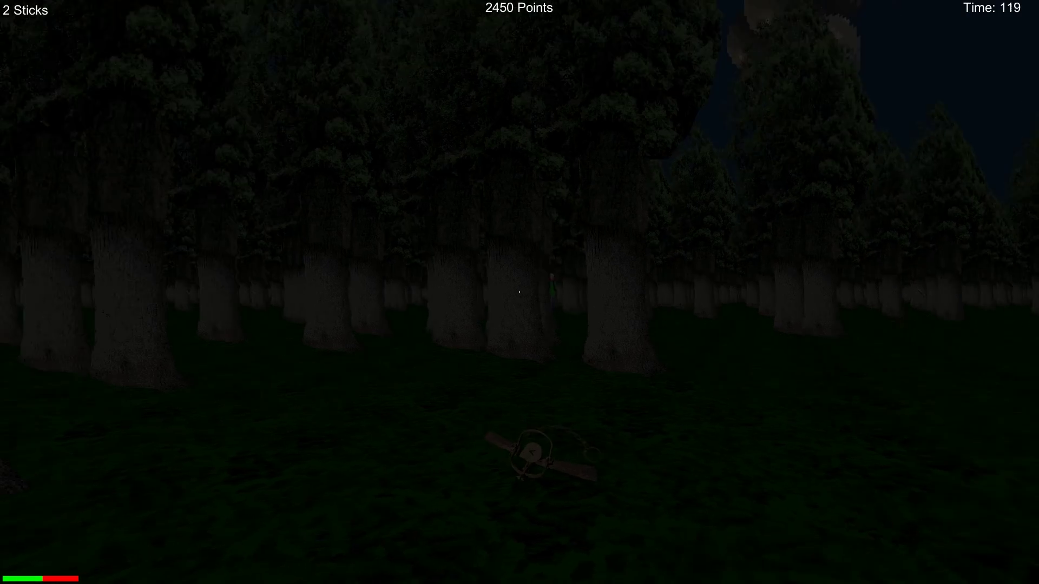
key(w)
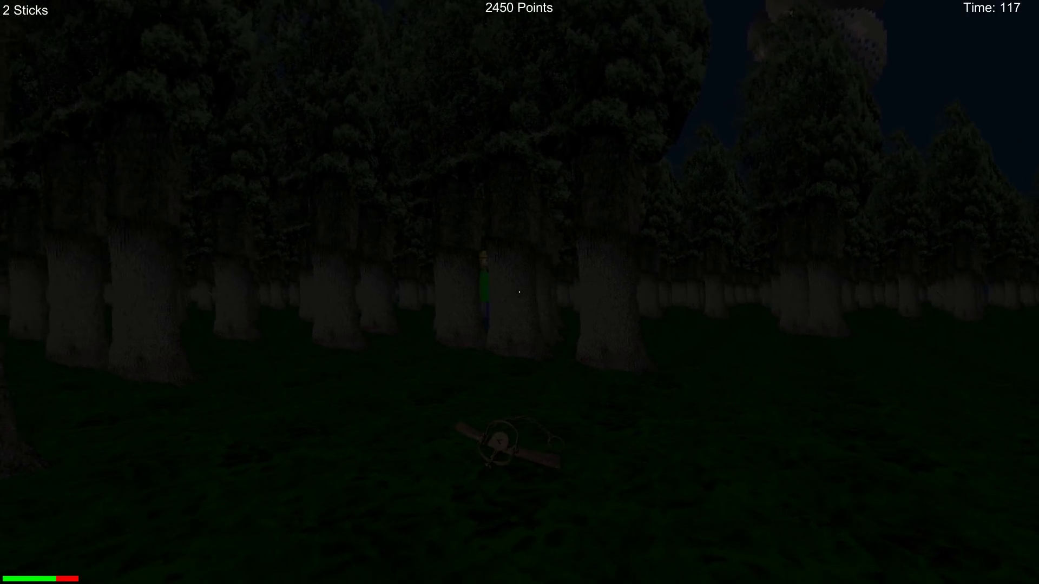